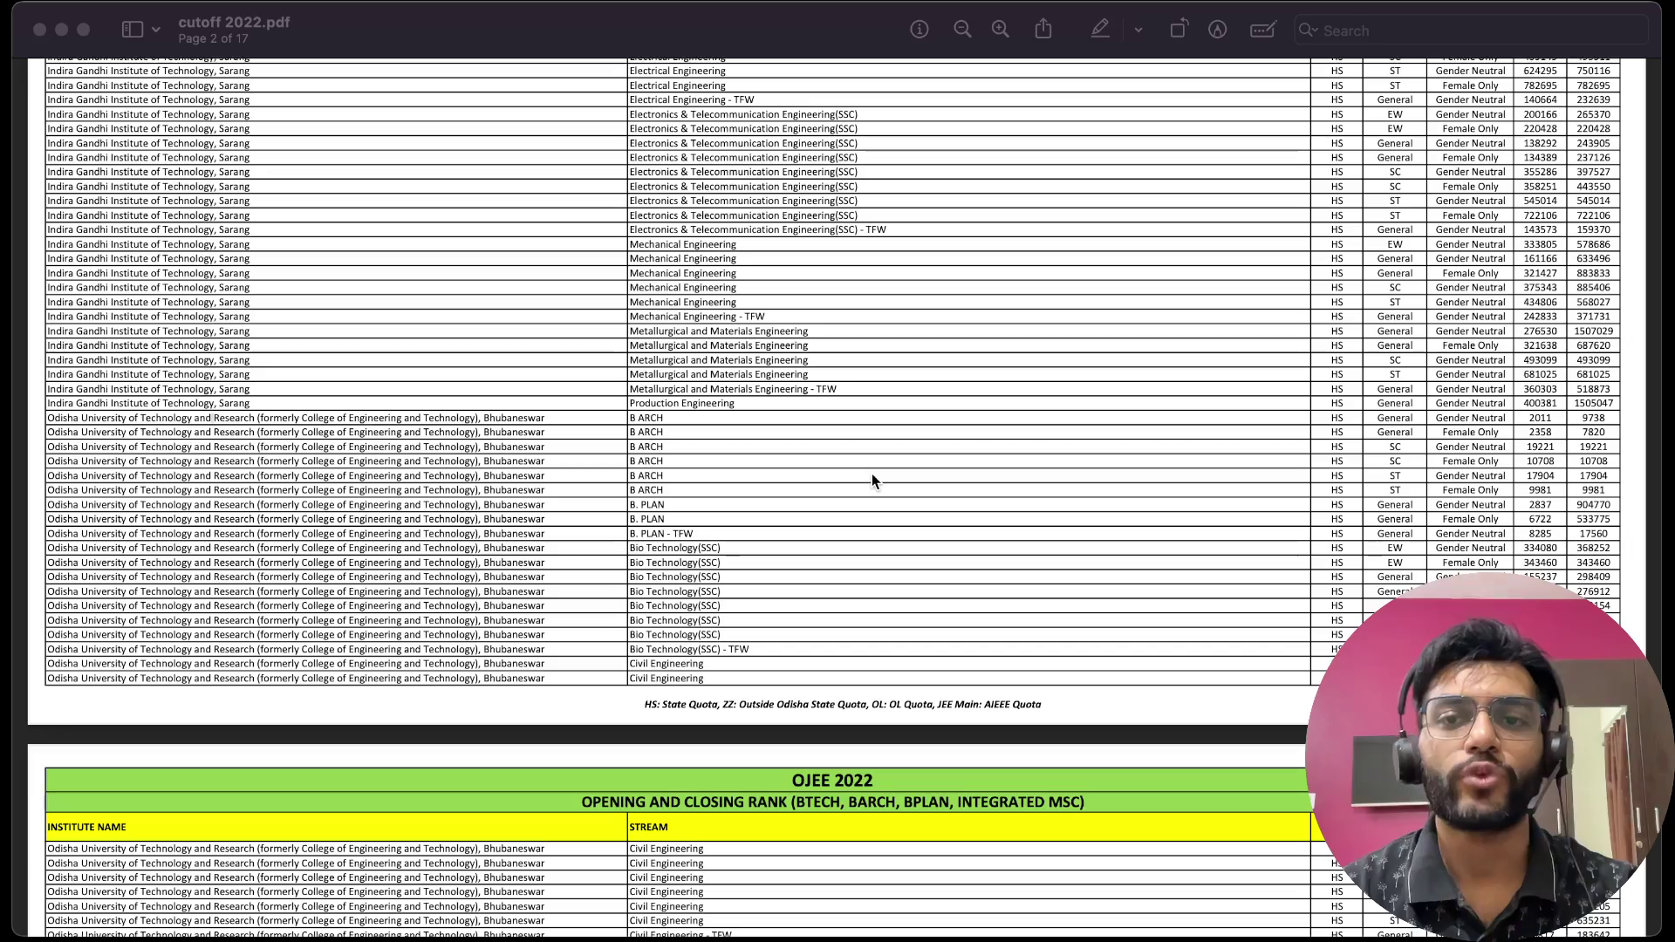
Examine the branches listed for Odisha University of Technology and Research, Bhubaneswar, on pages 2 and 3 of the 2022 cutoff PDF.
{"action": "left_click", "coordinate": [872, 473]}
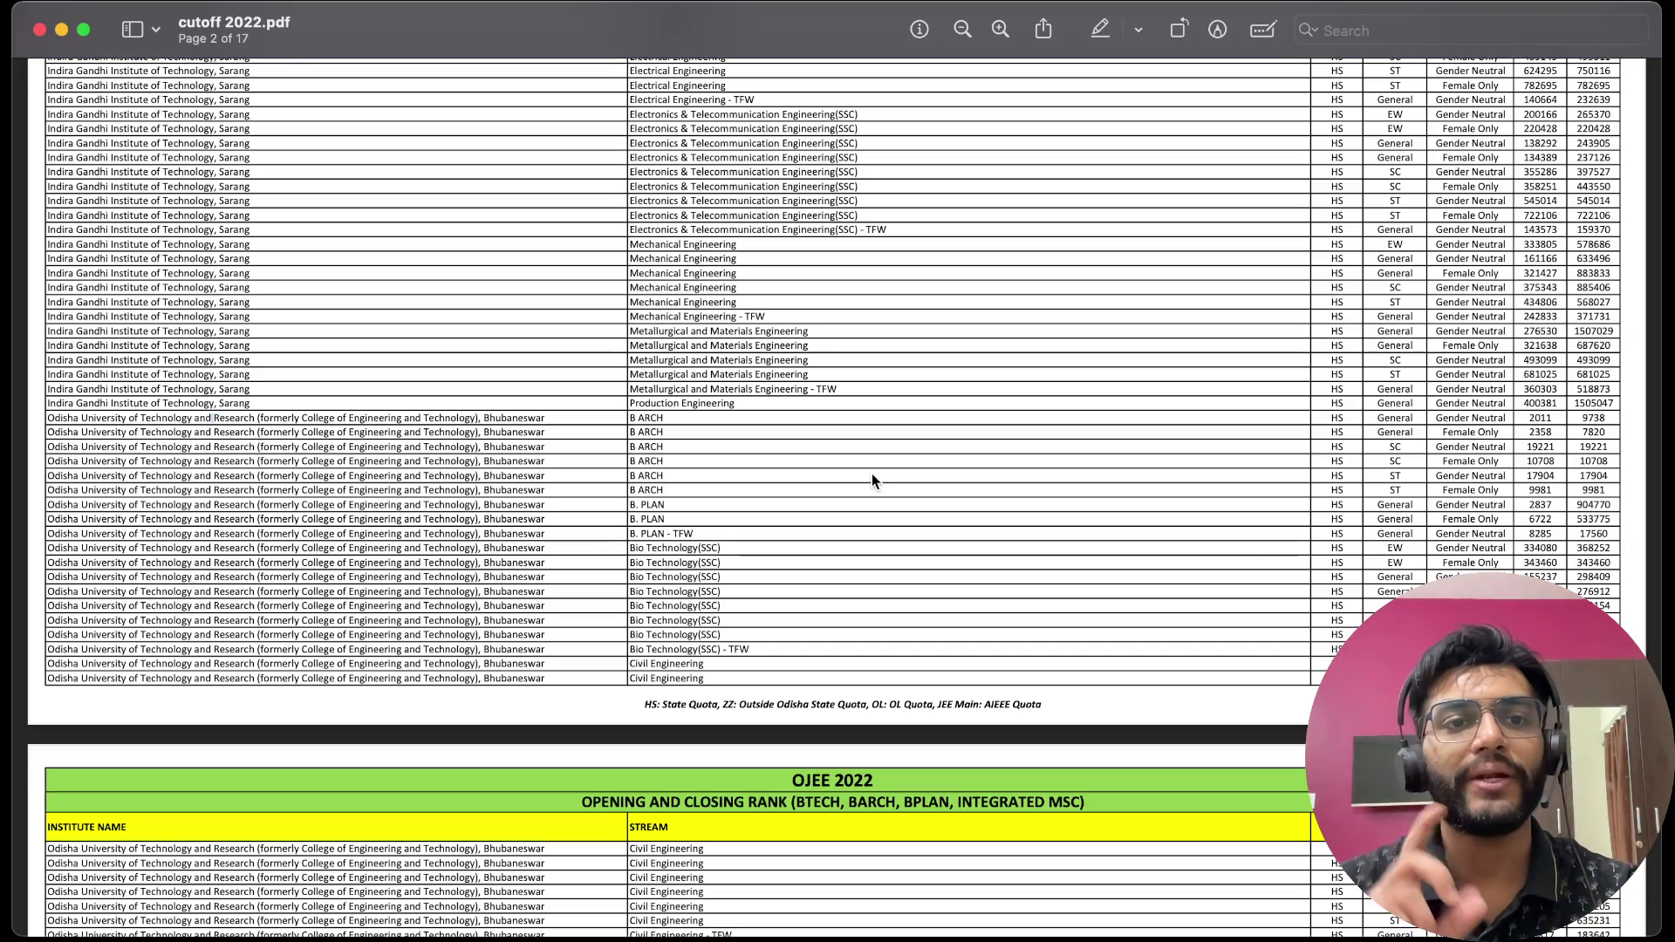
{"action": "scroll", "coordinate": [183, 456], "scroll_direction": "up", "scroll_amount": 5}
{"action": "scroll", "coordinate": [183, 455], "scroll_direction": "left", "scroll_amount": 2}
{"action": "scroll", "coordinate": [183, 456], "scroll_direction": "right", "scroll_amount": 8}
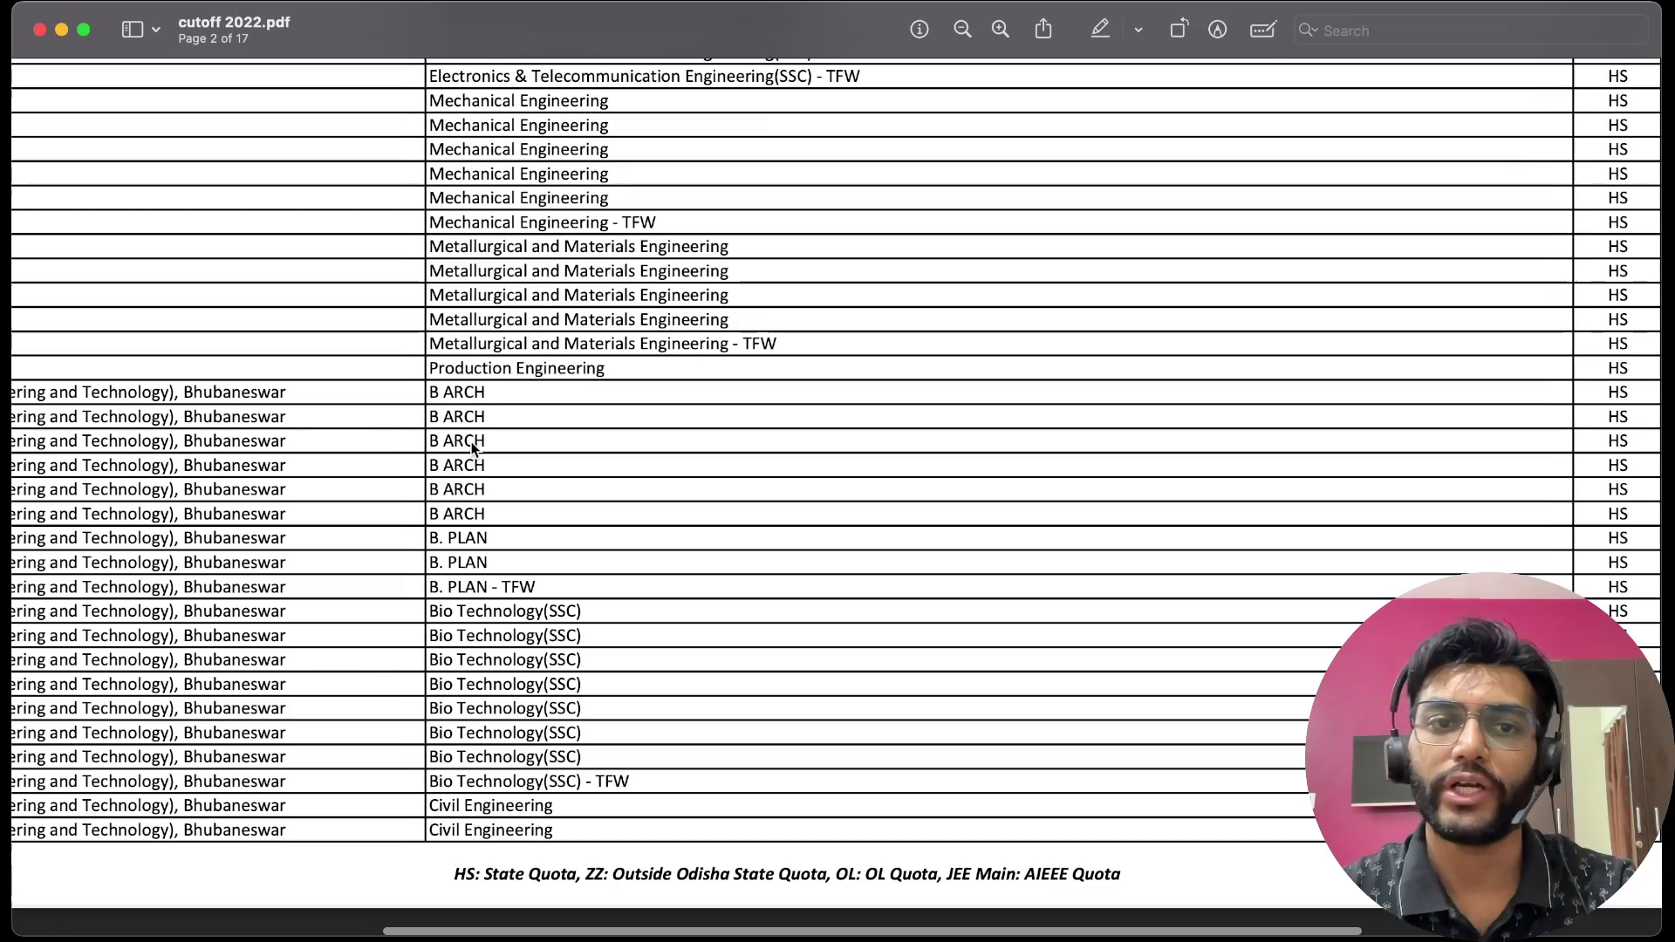
{"action": "scroll", "coordinate": [471, 445], "scroll_direction": "right", "scroll_amount": 5}
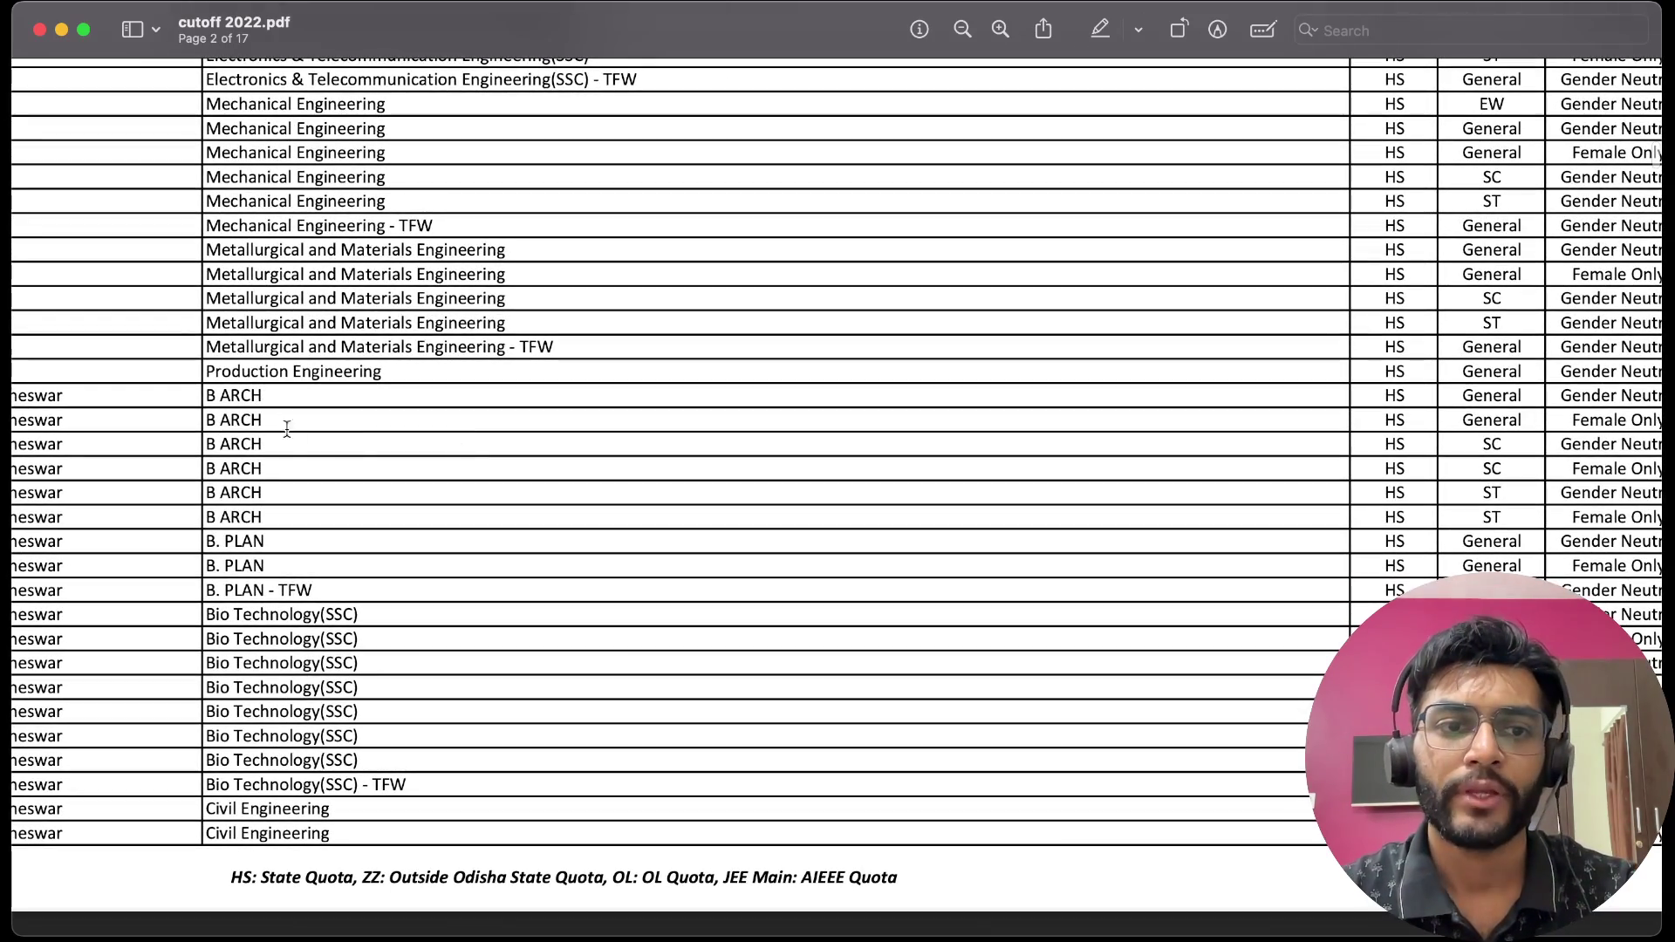
{"action": "scroll", "coordinate": [339, 644], "scroll_direction": "down", "scroll_amount": 10}
{"action": "scroll", "coordinate": [339, 644], "scroll_direction": "down", "scroll_amount": 15}
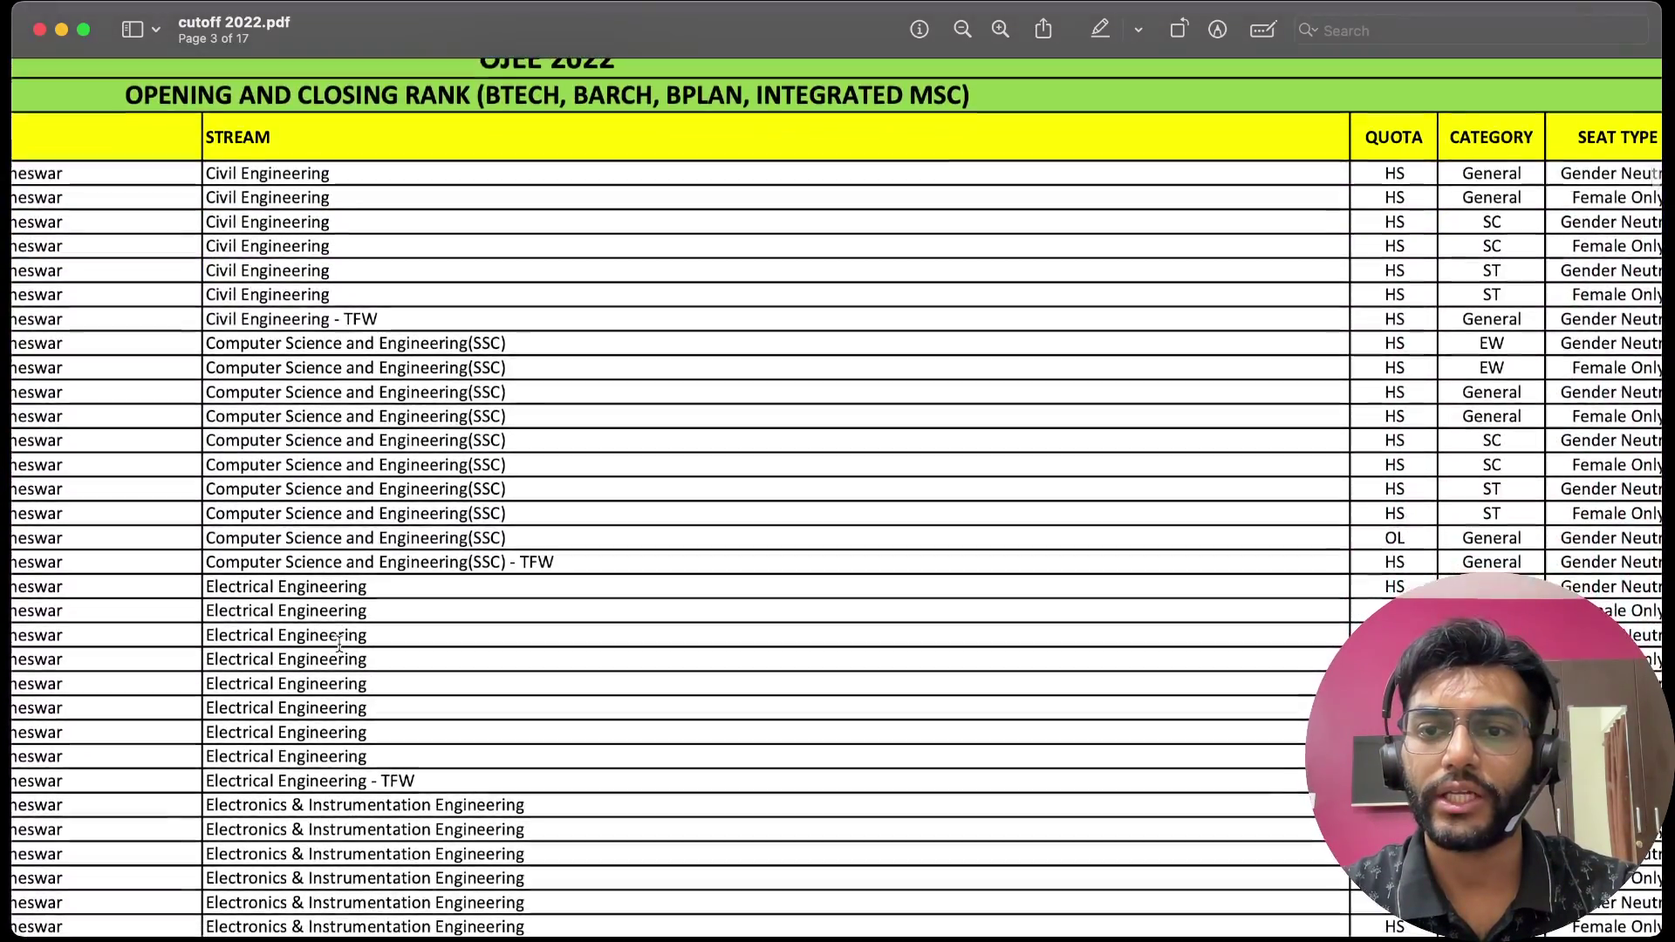
{"action": "scroll", "coordinate": [339, 644], "scroll_direction": "down", "scroll_amount": 10}
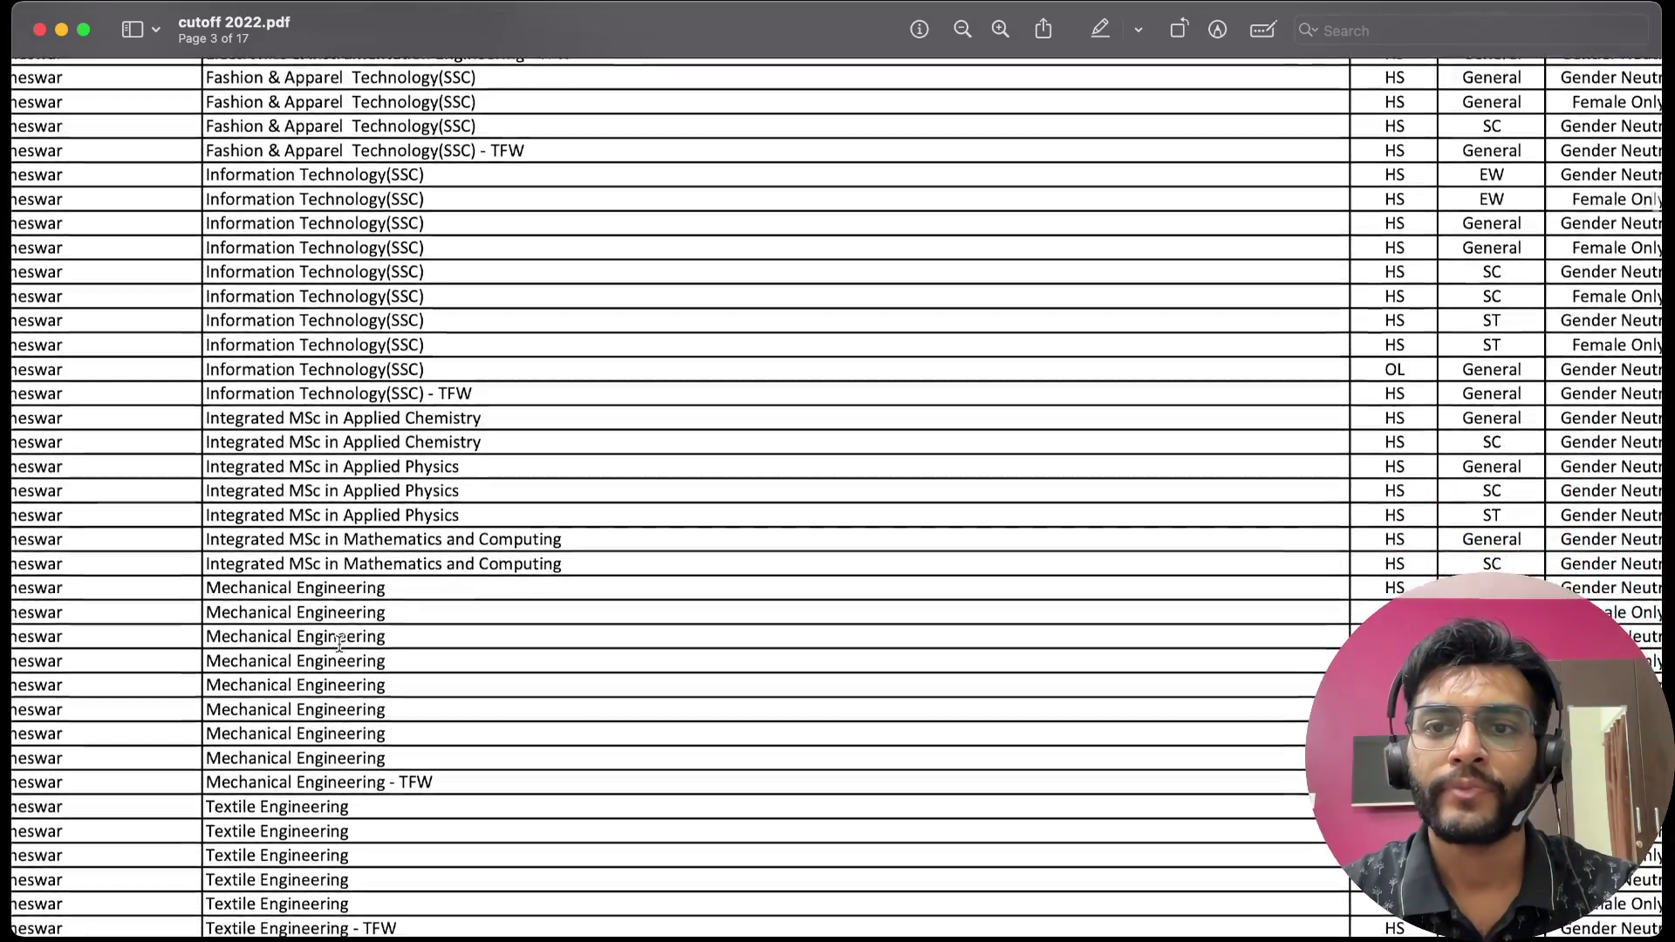
{"action": "scroll", "coordinate": [338, 643], "scroll_direction": "down", "scroll_amount": 6}
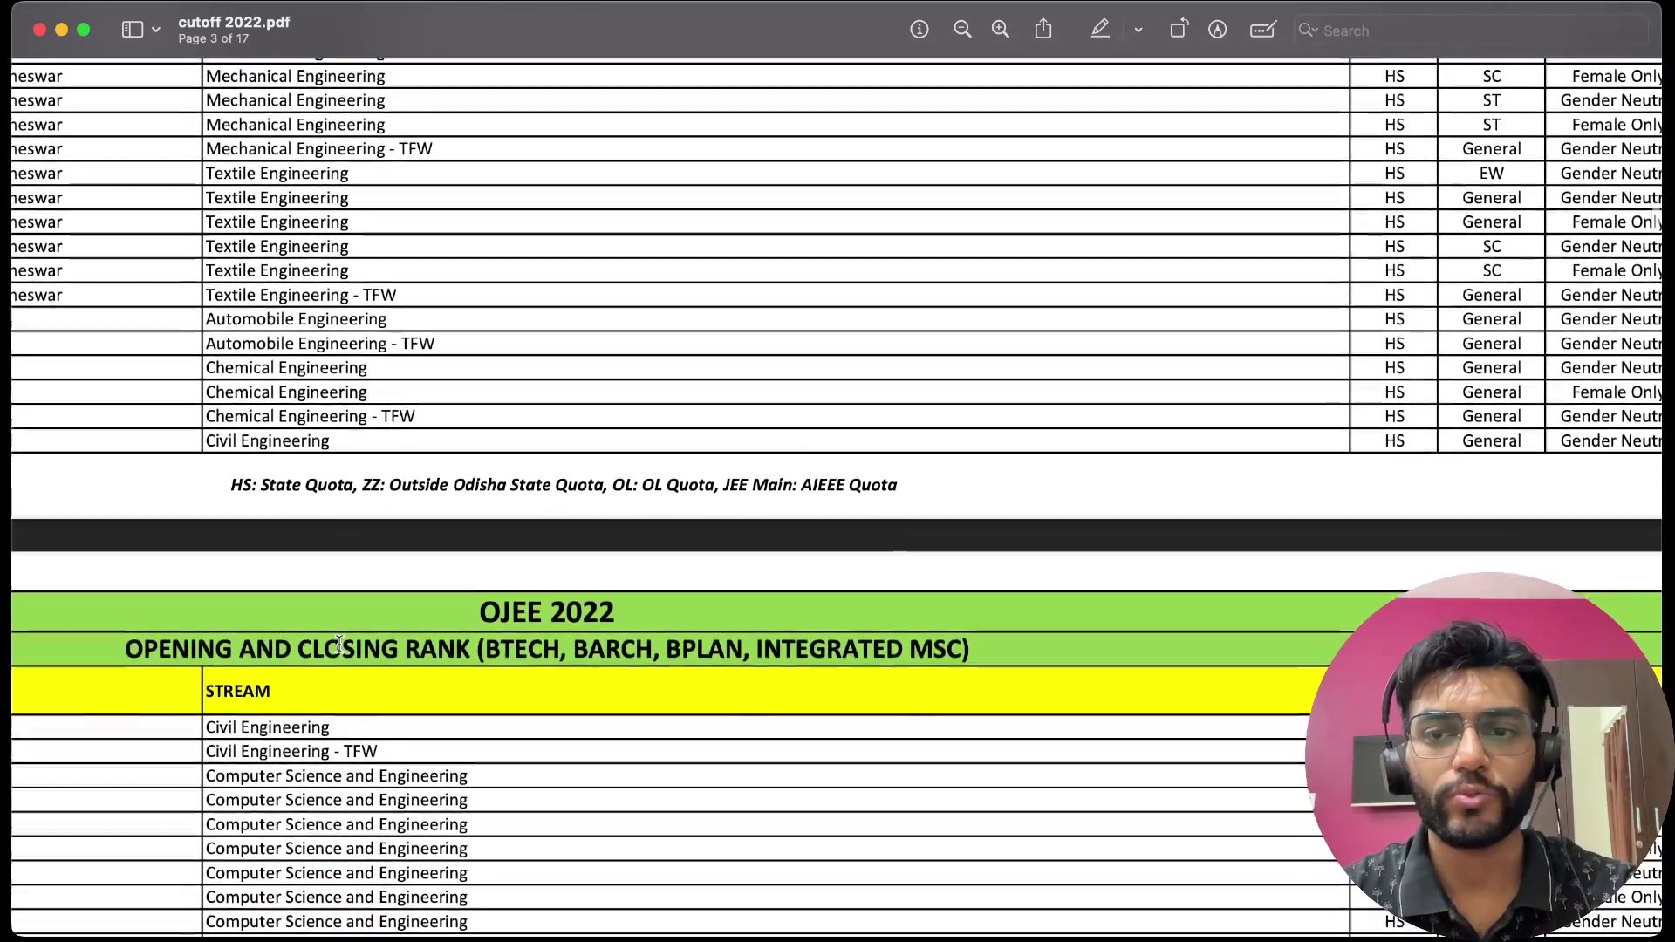
{"action": "scroll", "coordinate": [339, 644], "scroll_direction": "up", "scroll_amount": 15}
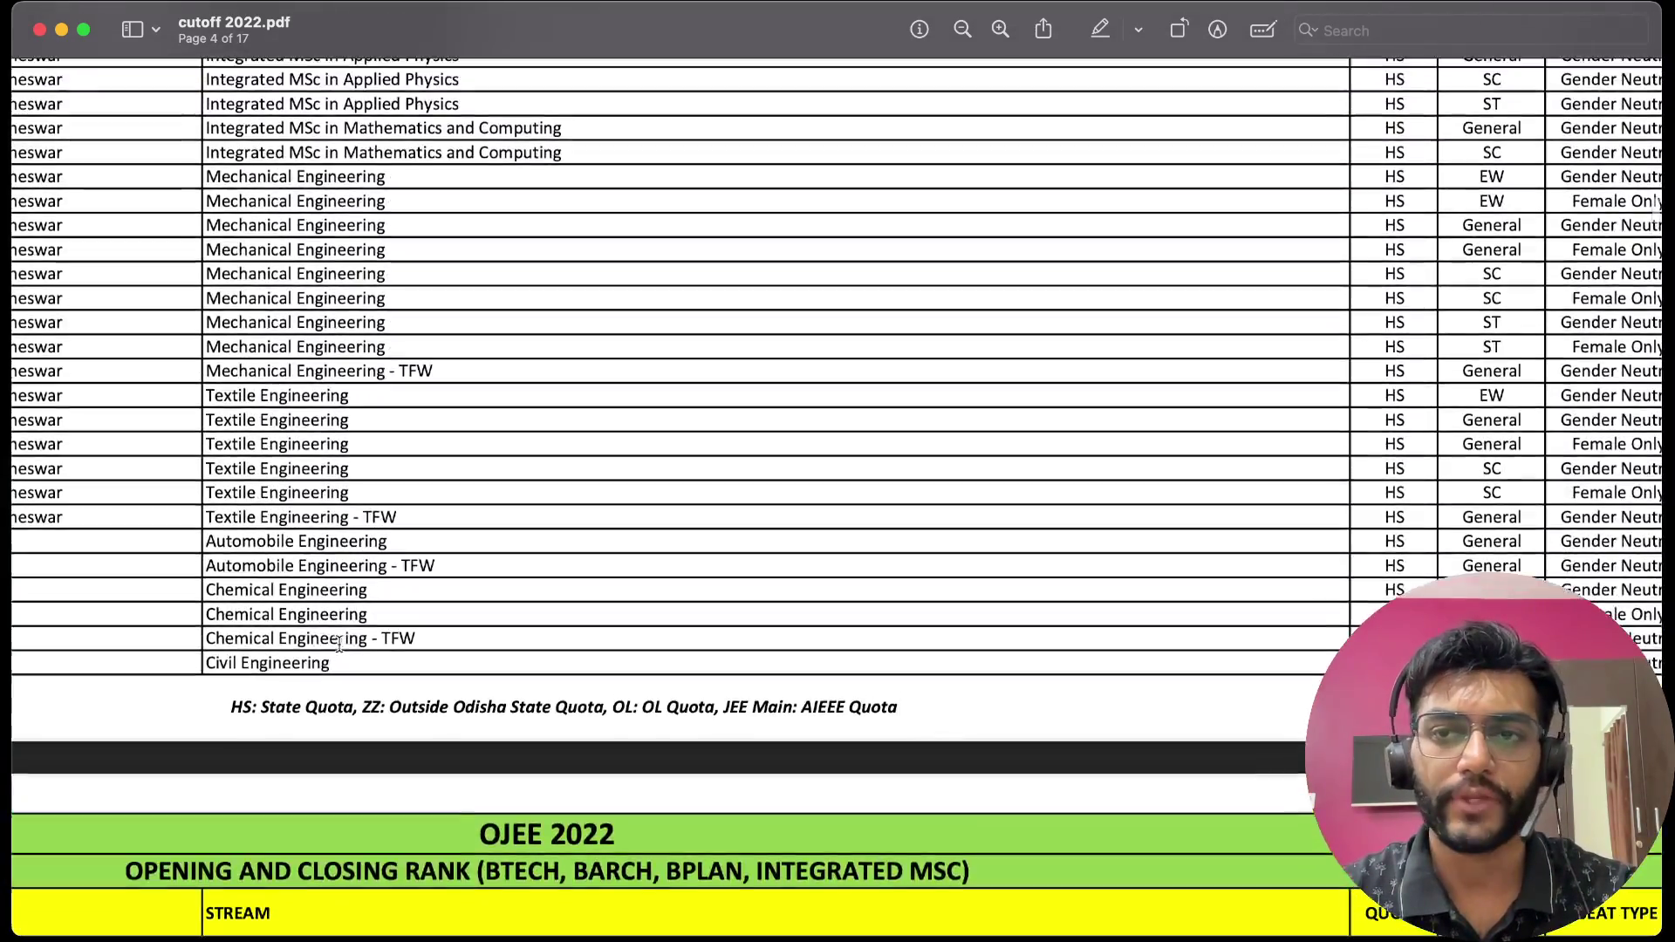
{"action": "scroll", "coordinate": [339, 644], "scroll_direction": "up", "scroll_amount": 11}
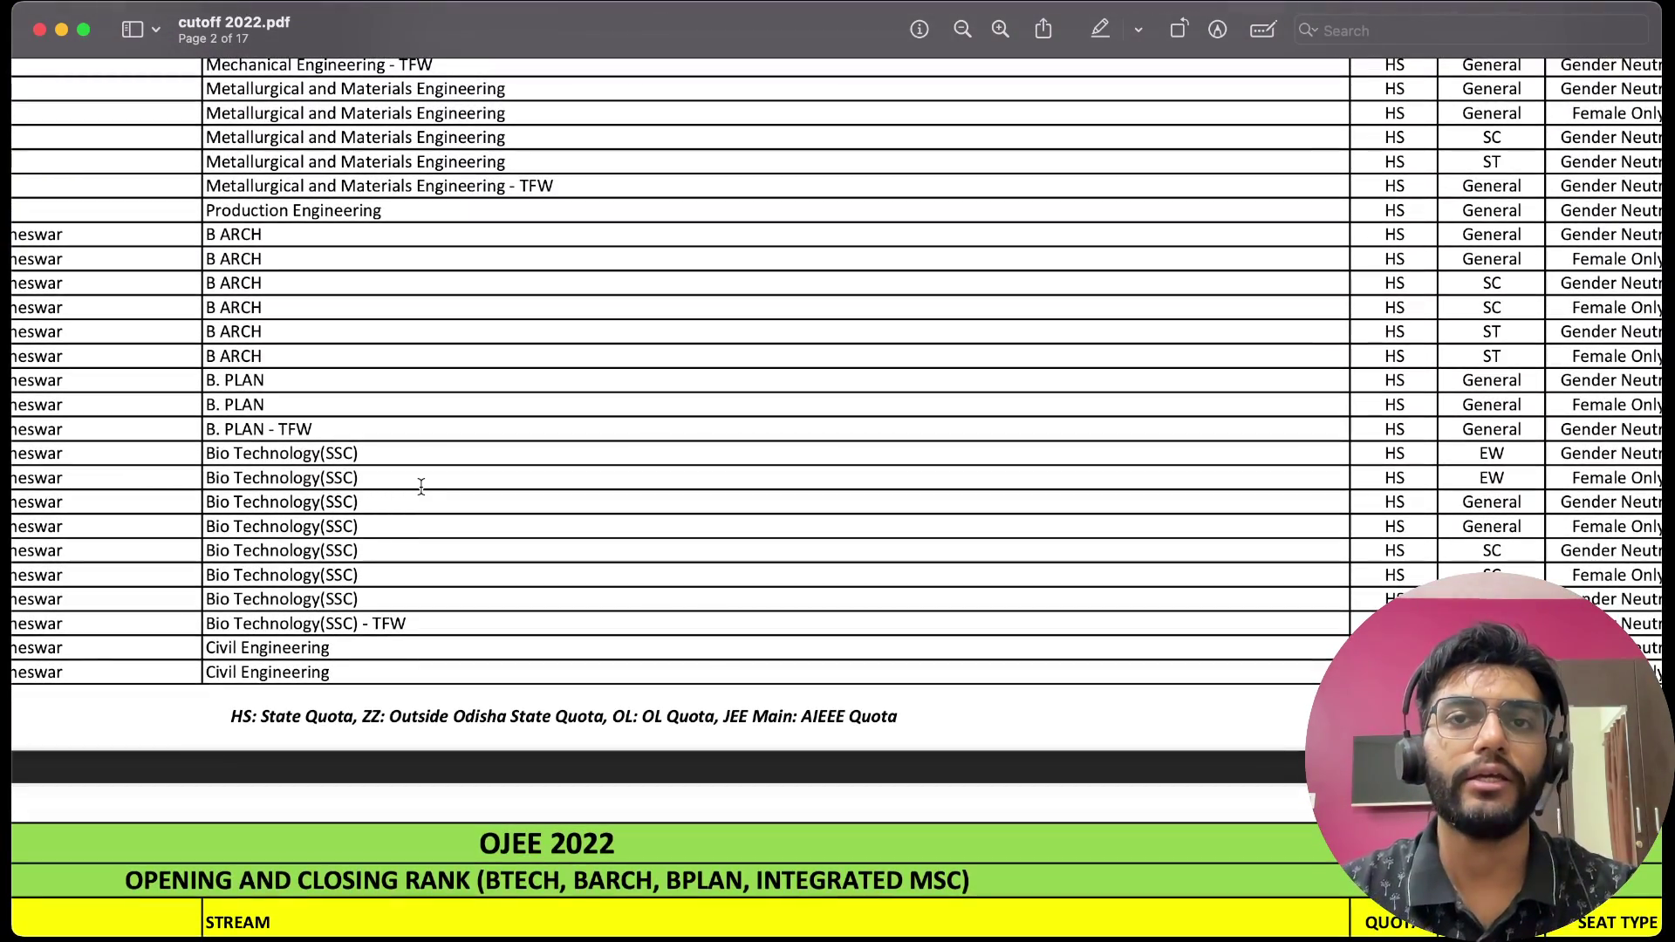
Examine the quota, category, seat type and rank columns for the university's B ARCH, B. PLAN and Bio Technology rows.
{"action": "key", "text": "super+Tab"}
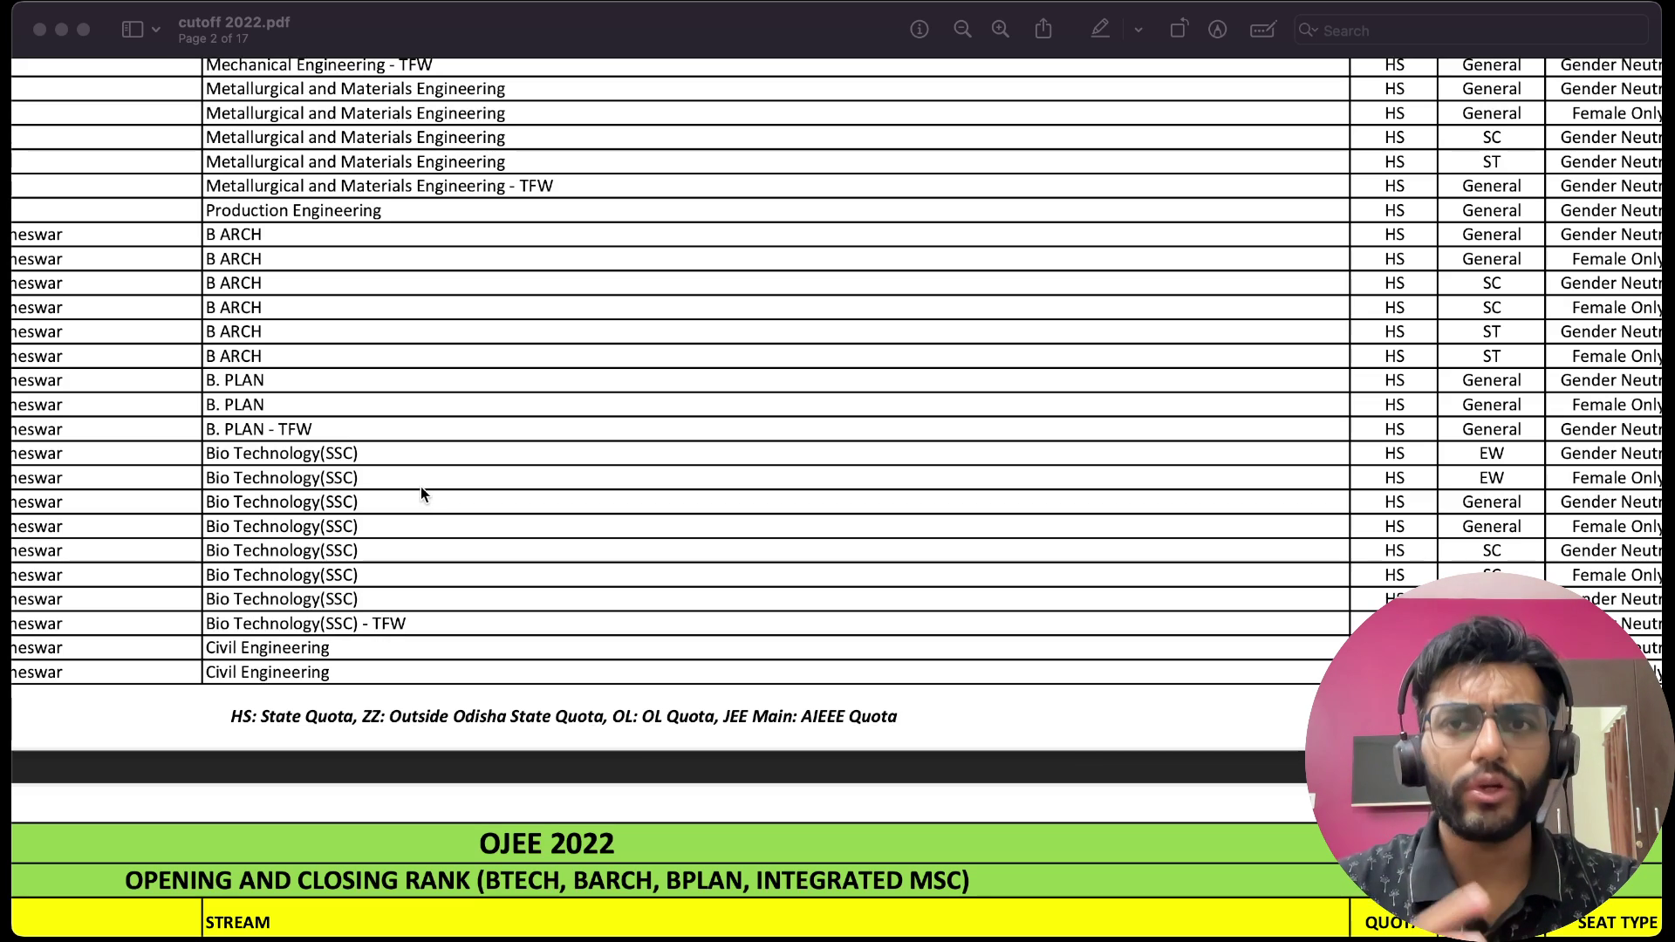
{"action": "left_click", "coordinate": [421, 494]}
{"action": "scroll", "coordinate": [543, 377], "scroll_direction": "up", "scroll_amount": 2}
{"action": "scroll", "coordinate": [543, 378], "scroll_direction": "left", "scroll_amount": 3}
{"action": "scroll", "coordinate": [557, 356], "scroll_direction": "right", "scroll_amount": 3}
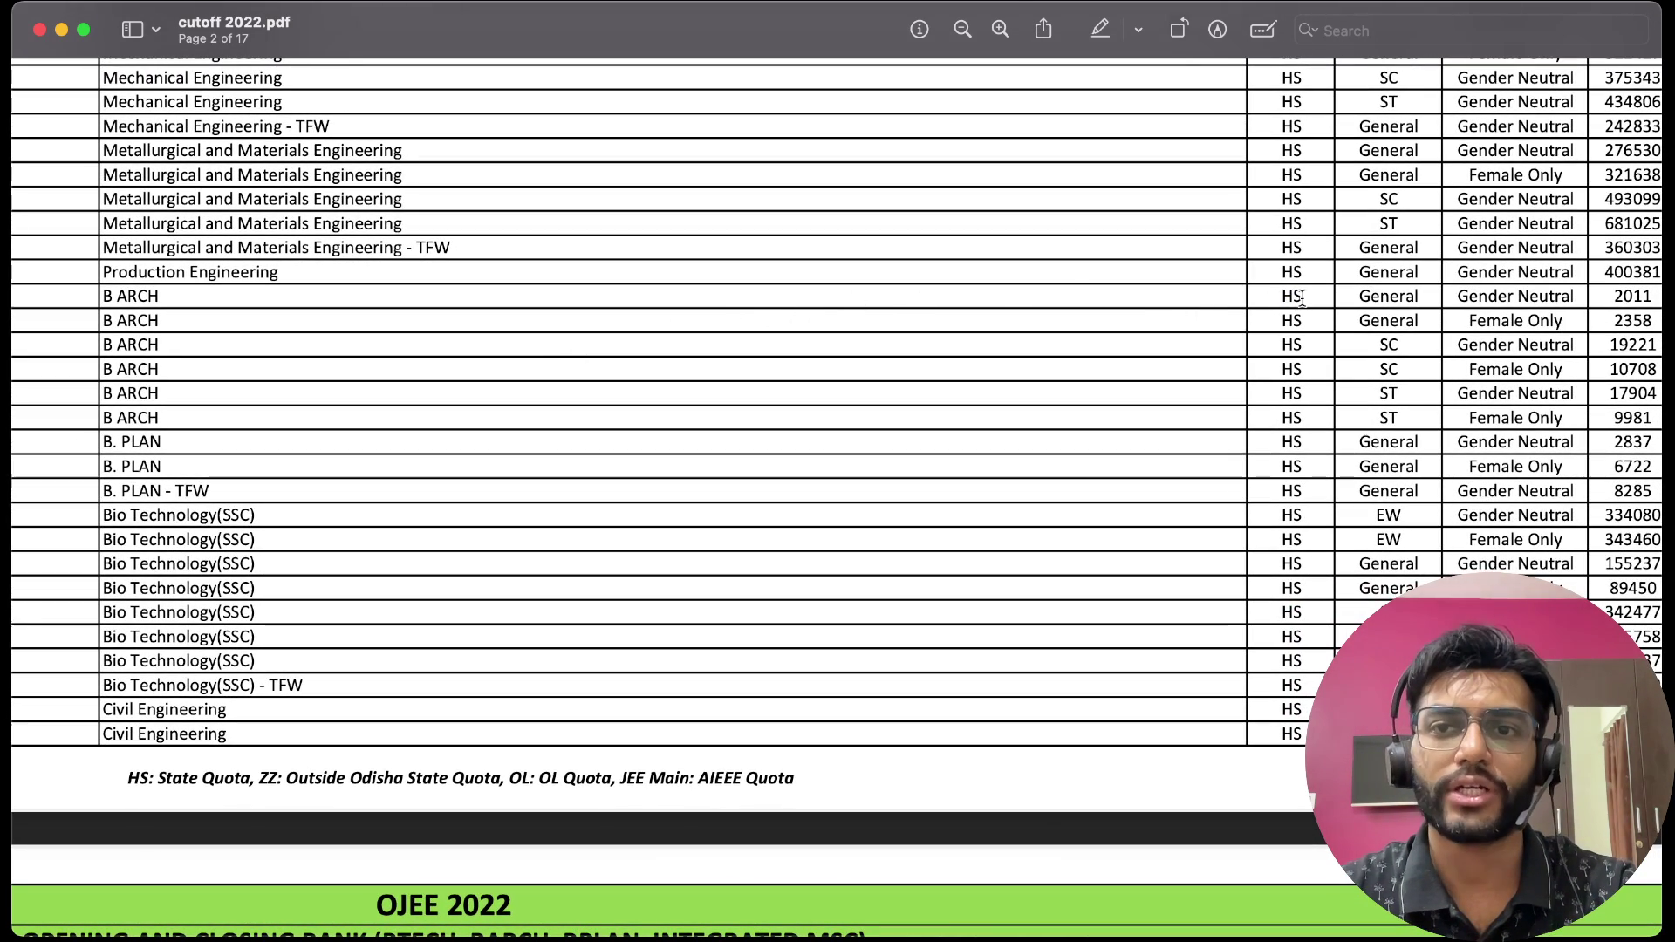
{"action": "scroll", "coordinate": [1287, 294], "scroll_direction": "right", "scroll_amount": 2}
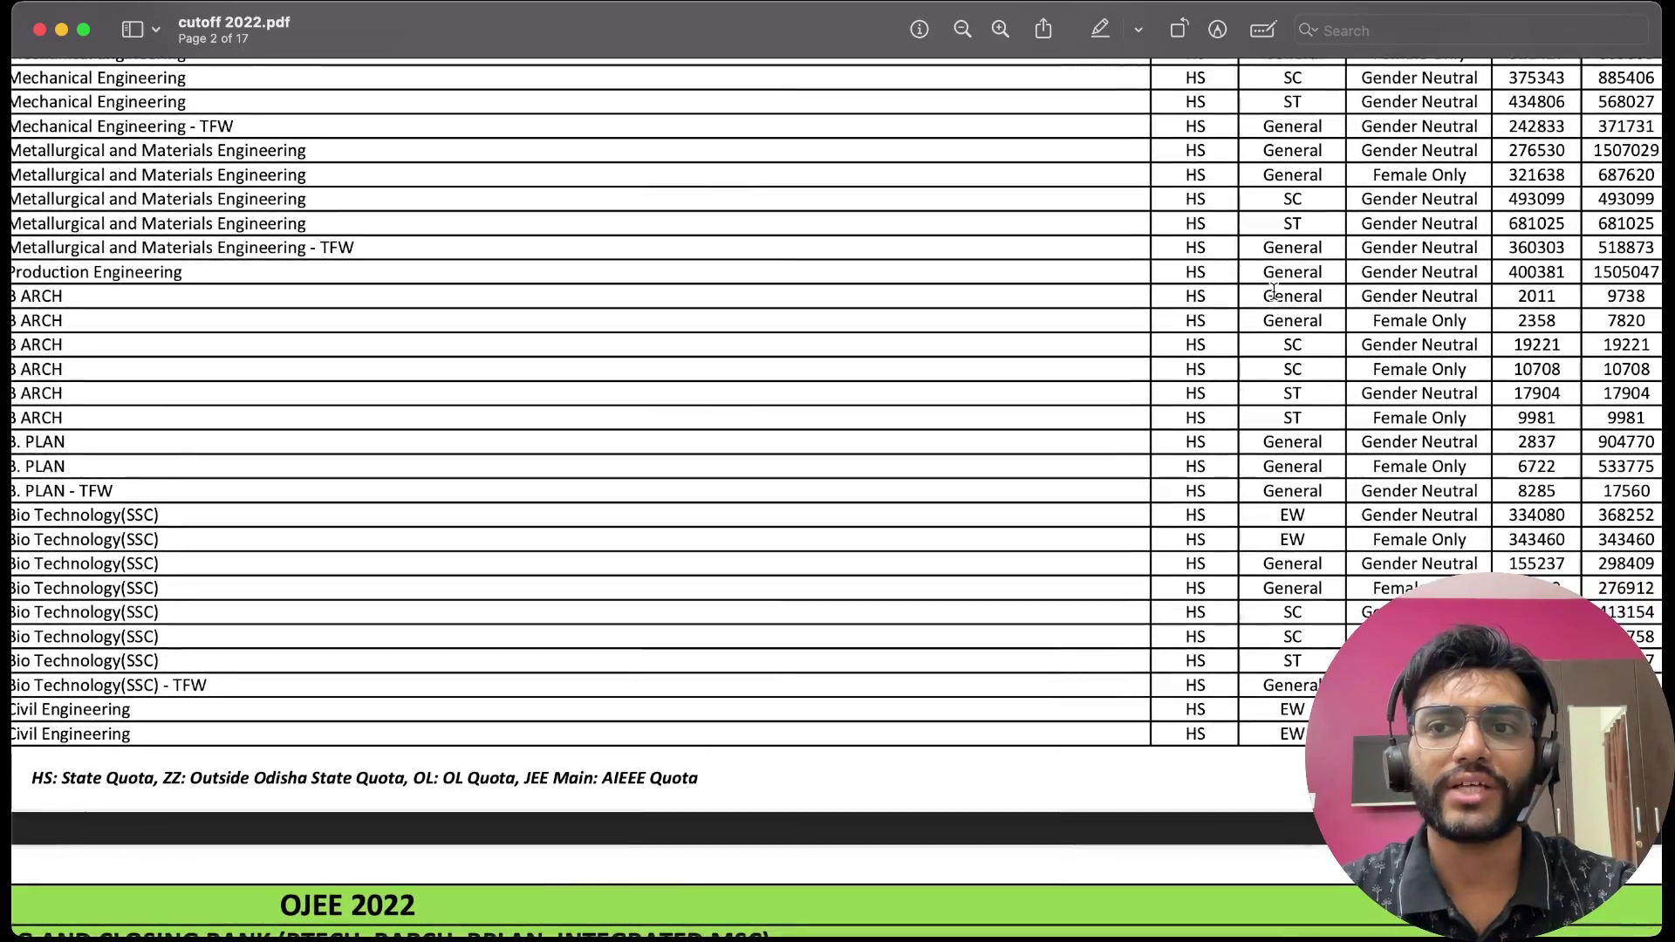
{"action": "scroll", "coordinate": [1274, 292], "scroll_direction": "down", "scroll_amount": 3}
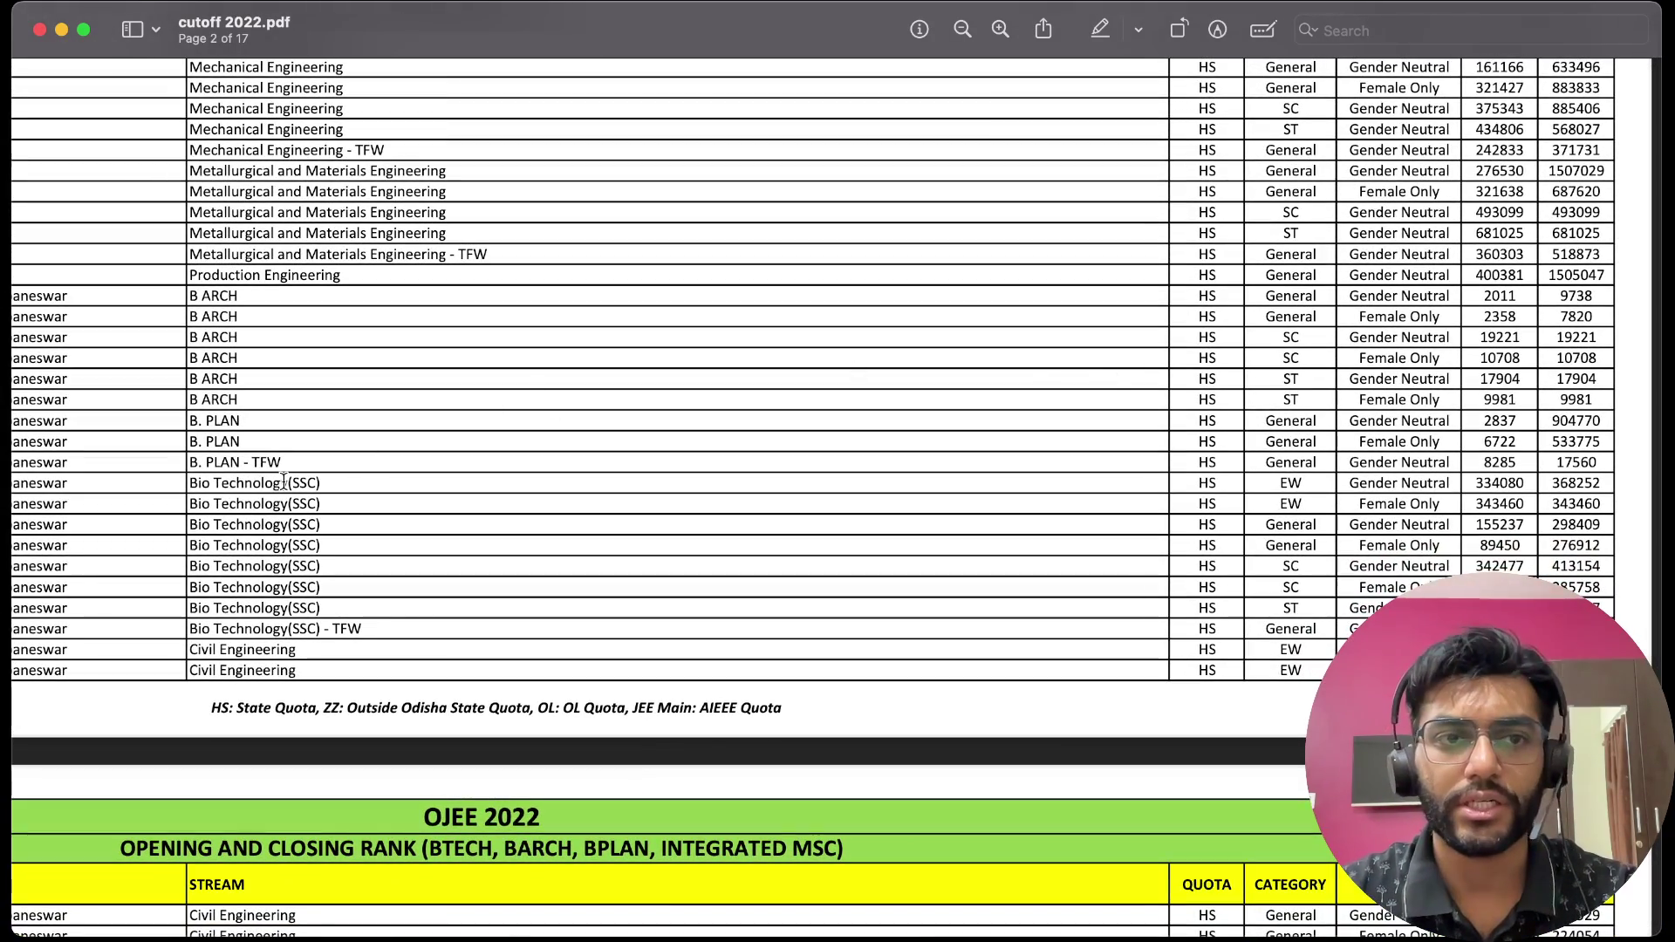
{"action": "scroll", "coordinate": [666, 476], "scroll_direction": "down", "scroll_amount": 2}
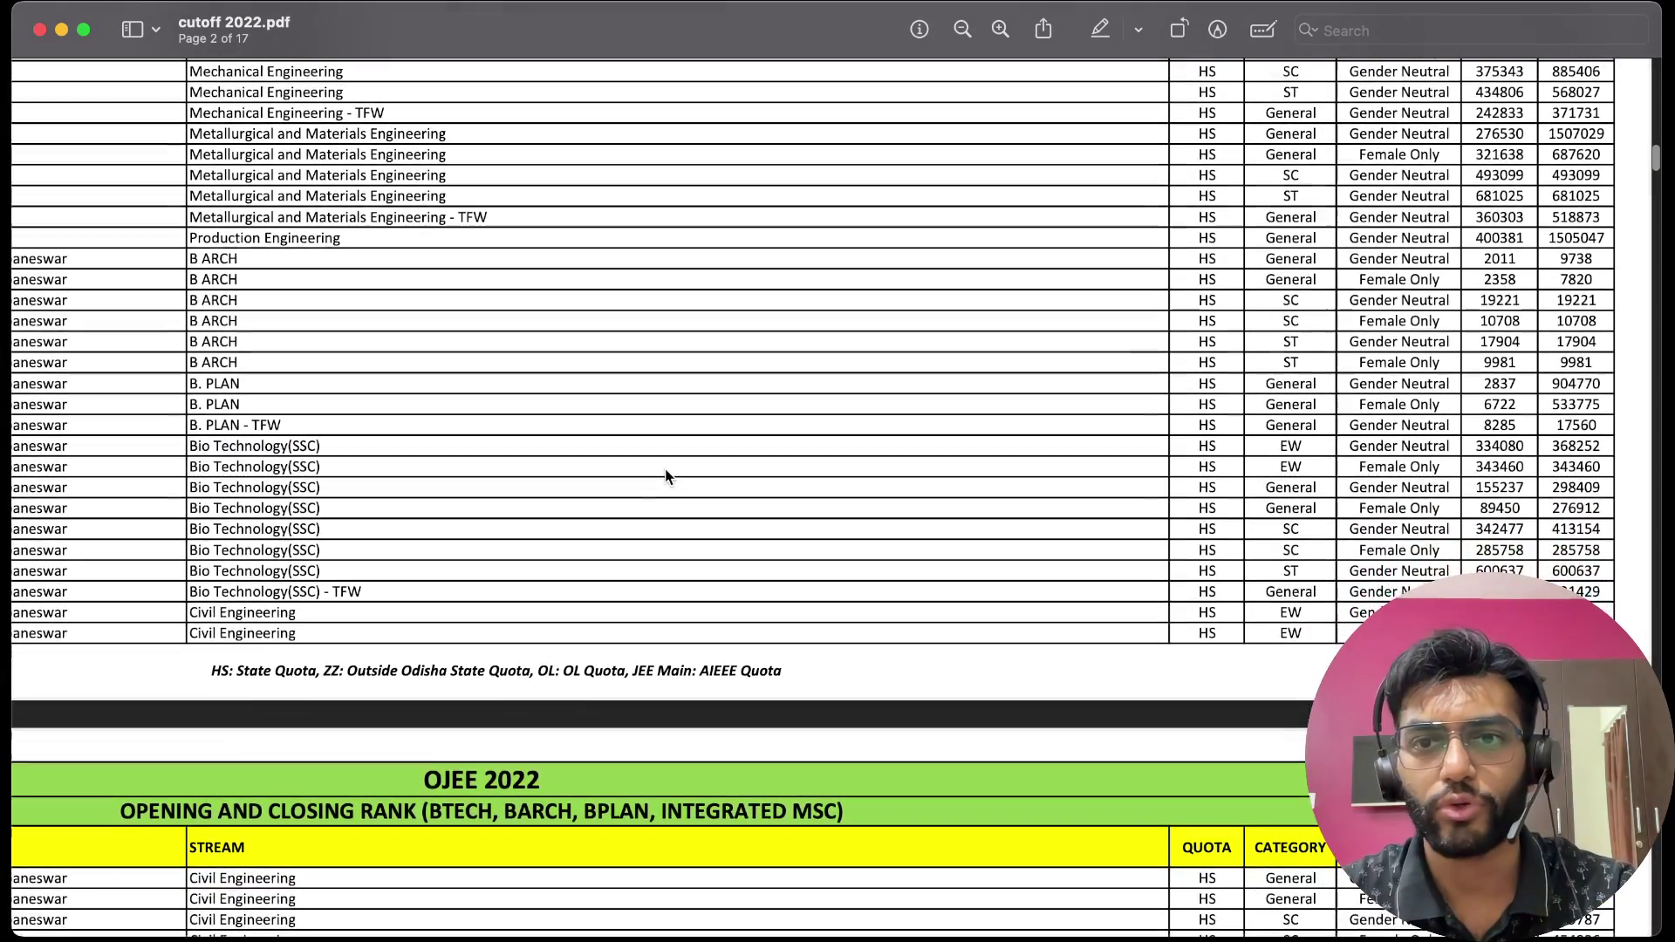
Copy the stream name Bio Technology(SSC) from the cutoff PDF into cell A2 of the Excel workbook Book2.
{"action": "scroll", "coordinate": [665, 476], "scroll_direction": "left", "scroll_amount": 3}
{"action": "left_click_drag", "start_coordinate": [299, 441], "coordinate": [429, 440]}
{"action": "key", "text": "super+c"}
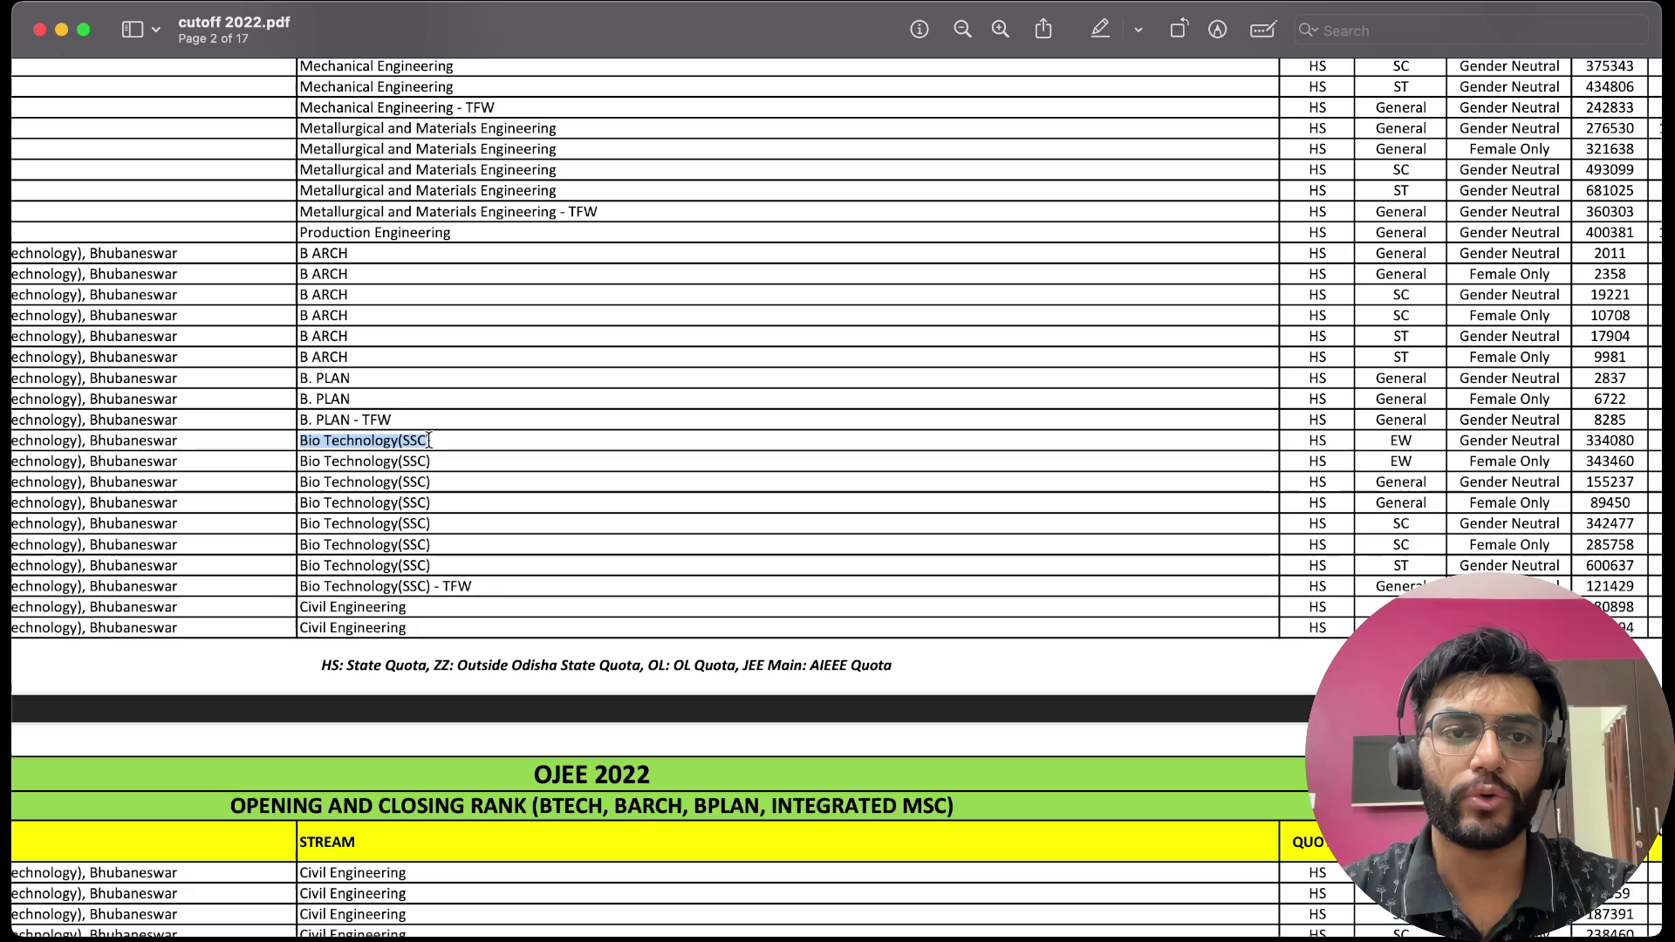
{"action": "key", "text": "super+Tab"}
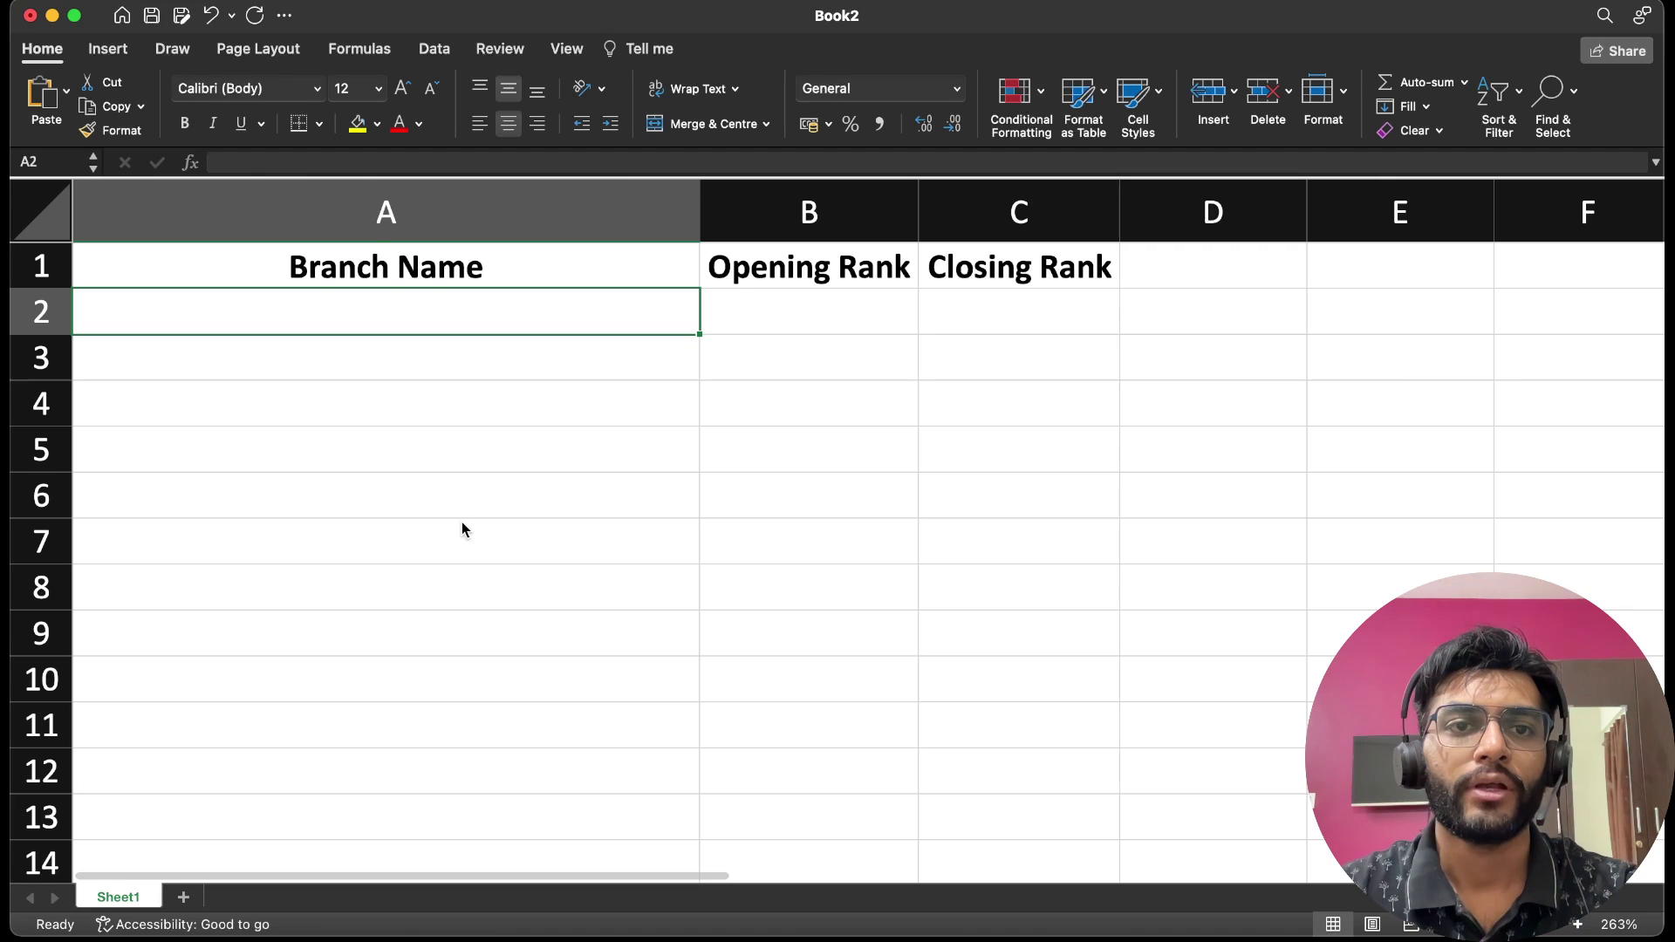
{"action": "double_click", "coordinate": [425, 294]}
{"action": "key", "text": "super+v"}
{"action": "key", "text": "Return"}
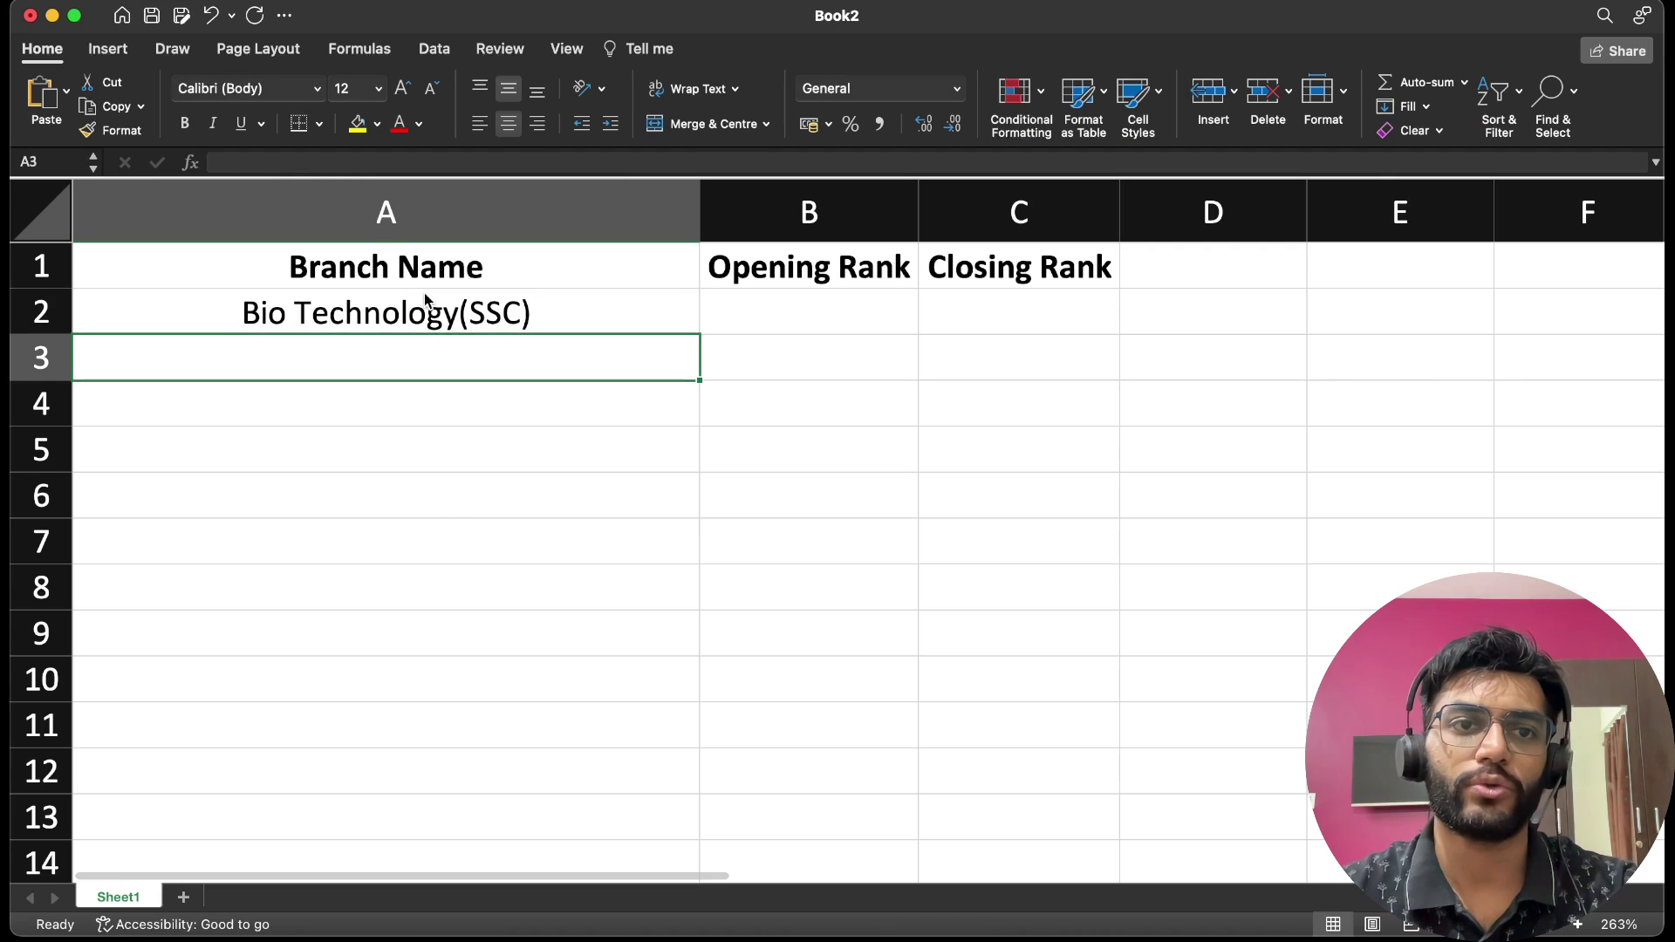
Enter 155237 in B2 as Bio Technology's opening rank, taken from the PDF's HS General Gender Neutral row.
{"action": "key", "text": "Up"}
{"action": "key", "text": "Right"}
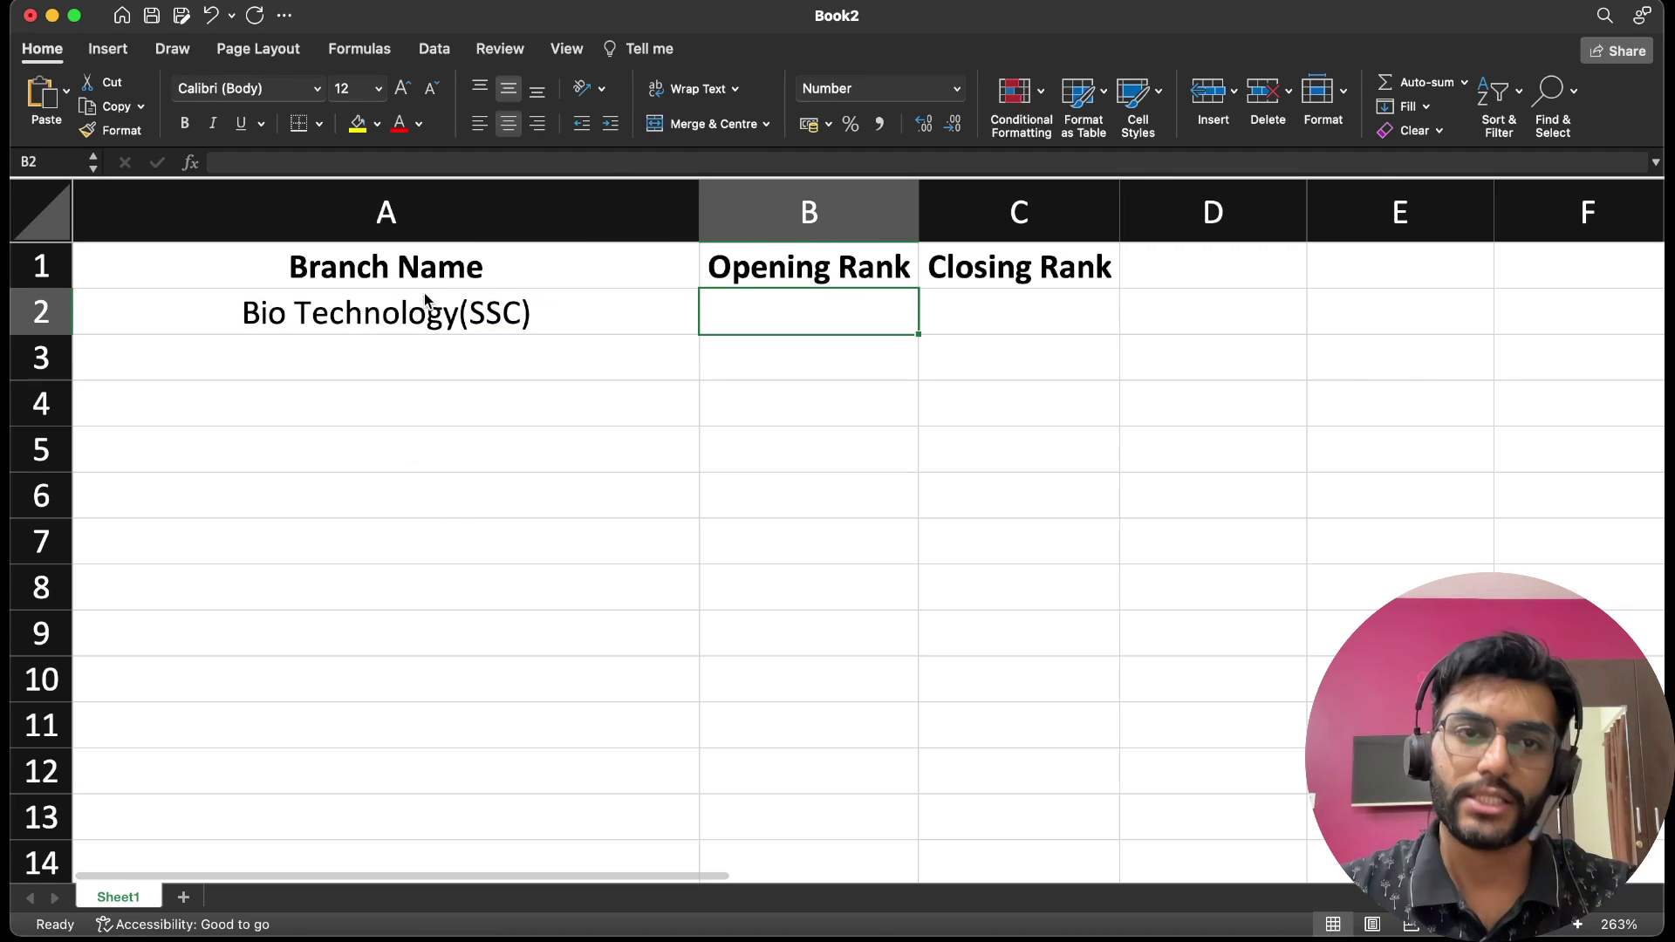
{"action": "key", "text": "super+Tab"}
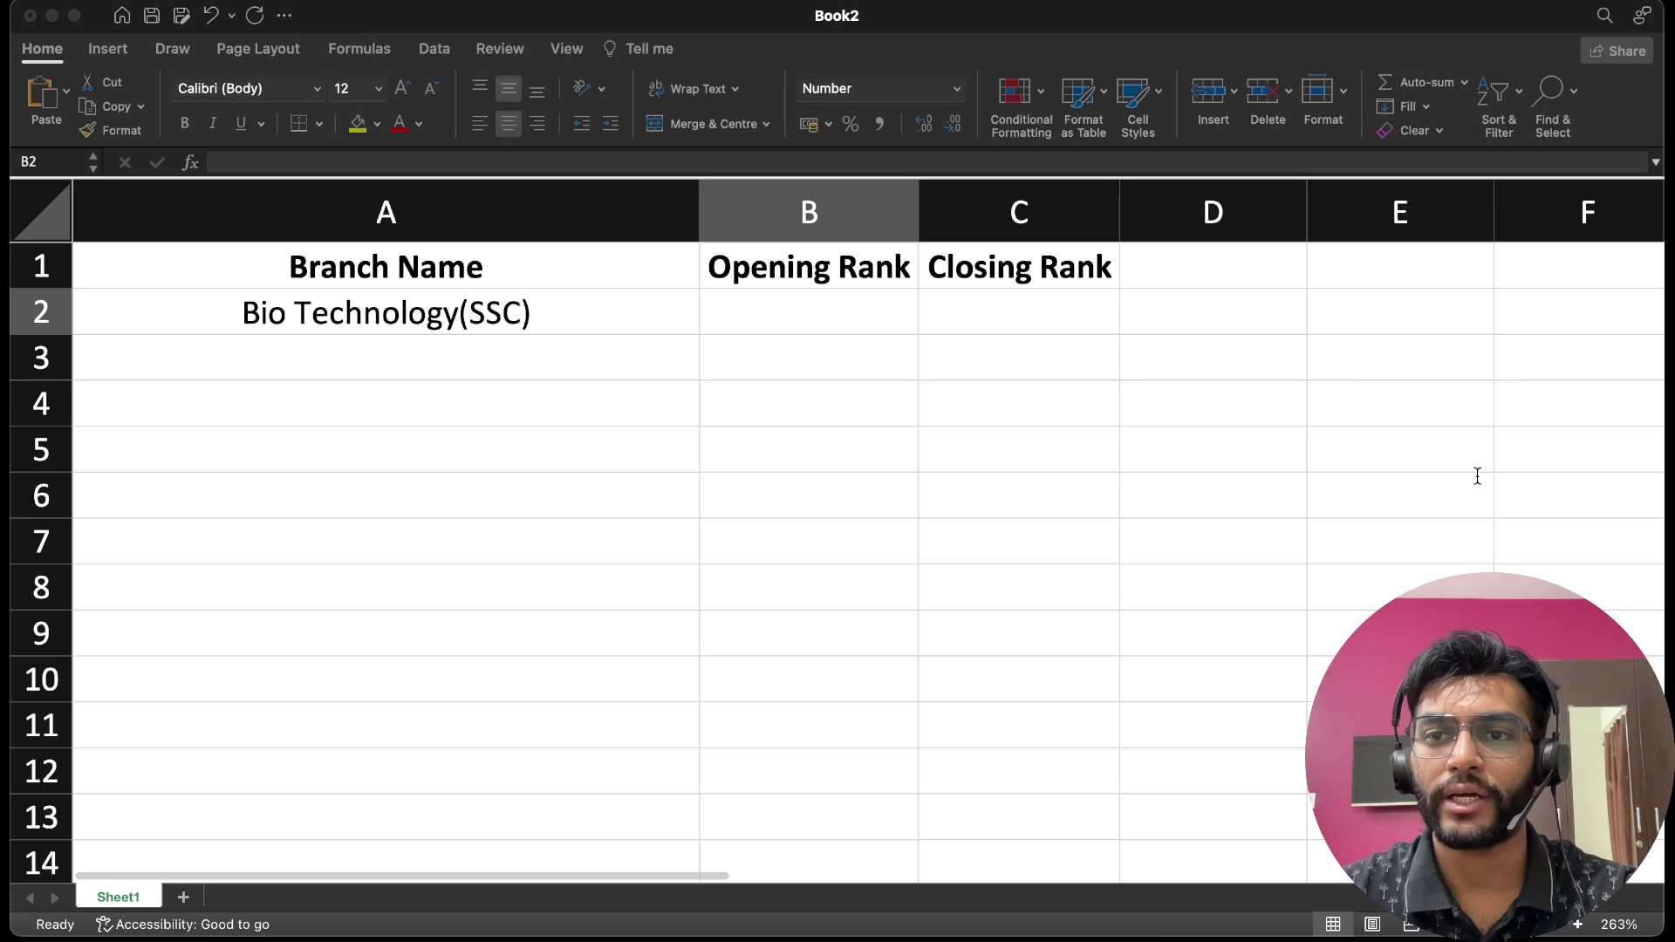
{"action": "type", "text": "155237"}
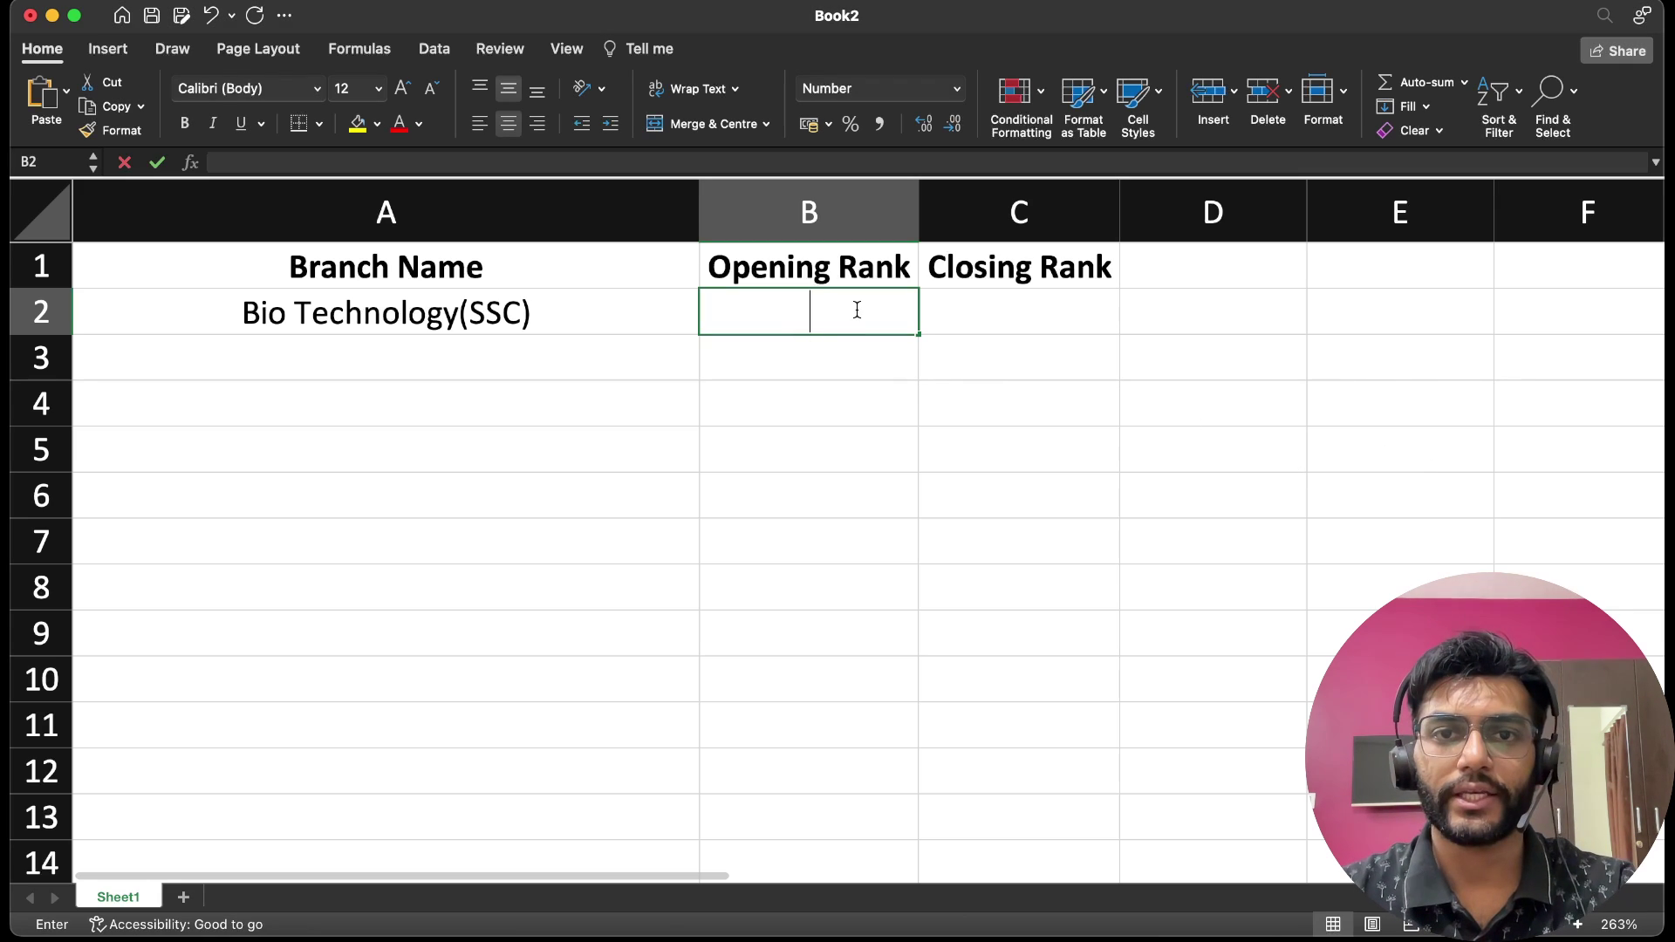
{"action": "key", "text": "Return"}
Enter 298409 in C2 as Bio Technology's closing rank, taken from the same row of the cutoff PDF.
{"action": "key", "text": "Up"}
{"action": "key", "text": "Right"}
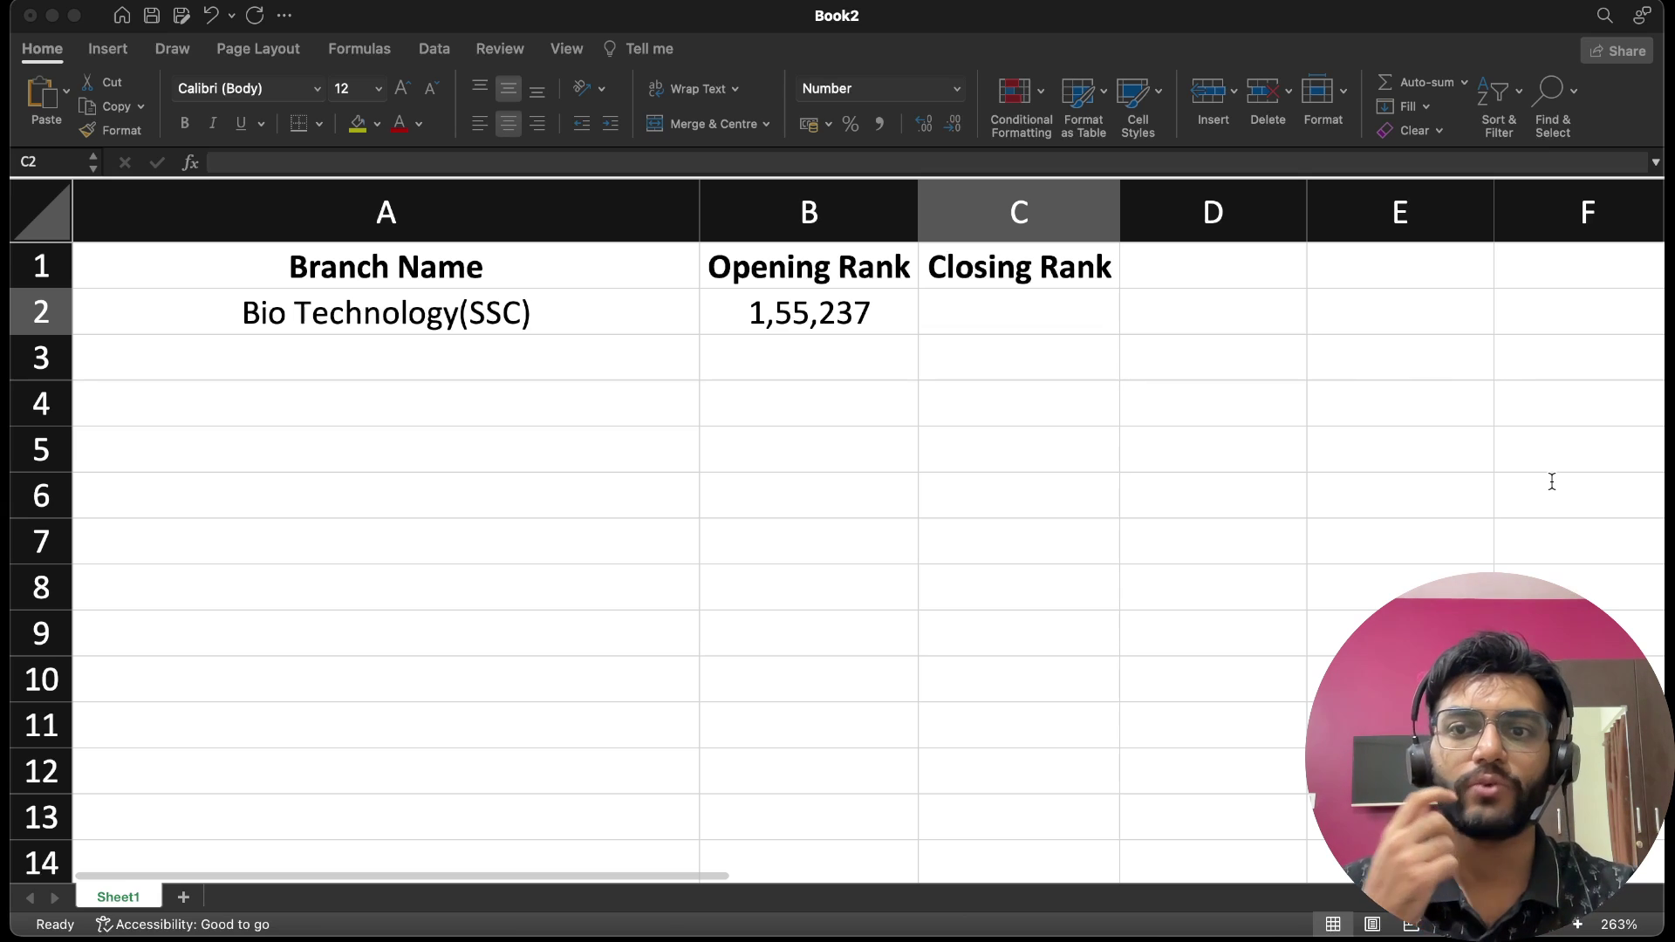
{"action": "key", "text": "super+Tab"}
{"action": "type", "text": "298409"}
{"action": "key", "text": "Return"}
Find the Civil Engineering General rows on page 3 of the PDF and enter Civil Engineering as the branch name in A3.
{"action": "key", "text": "Up"}
{"action": "key", "text": "Down"}
{"action": "key", "text": "Left"}
{"action": "key", "text": "Left"}
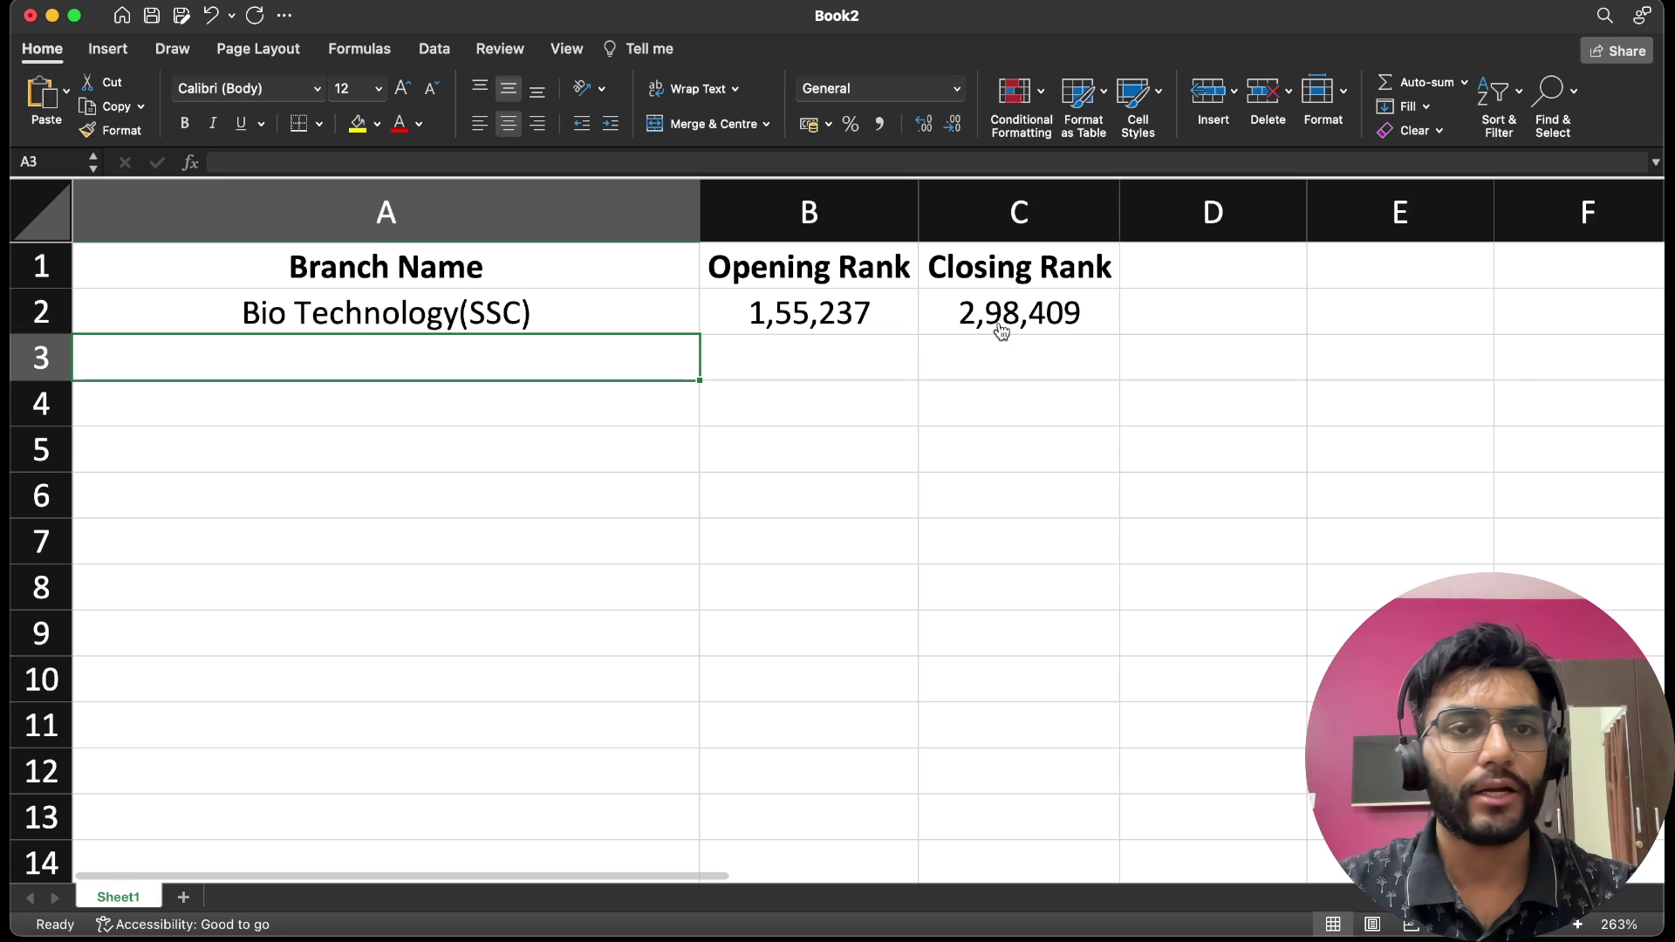
{"action": "key", "text": "super+Tab"}
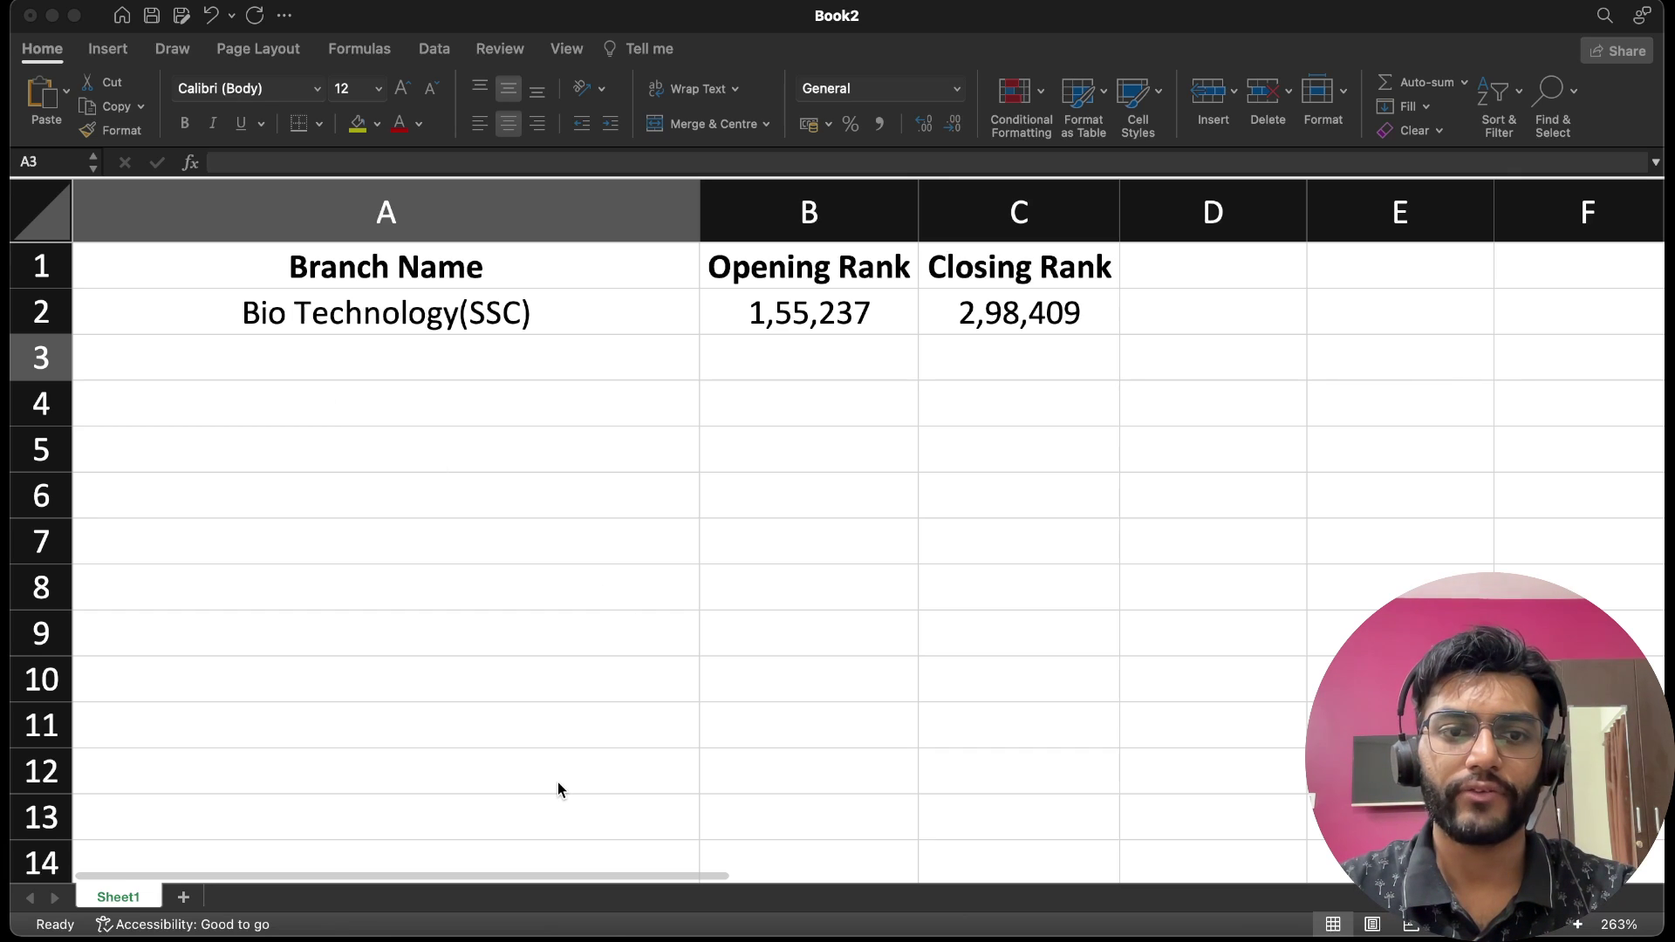
{"action": "key", "text": "super+Tab"}
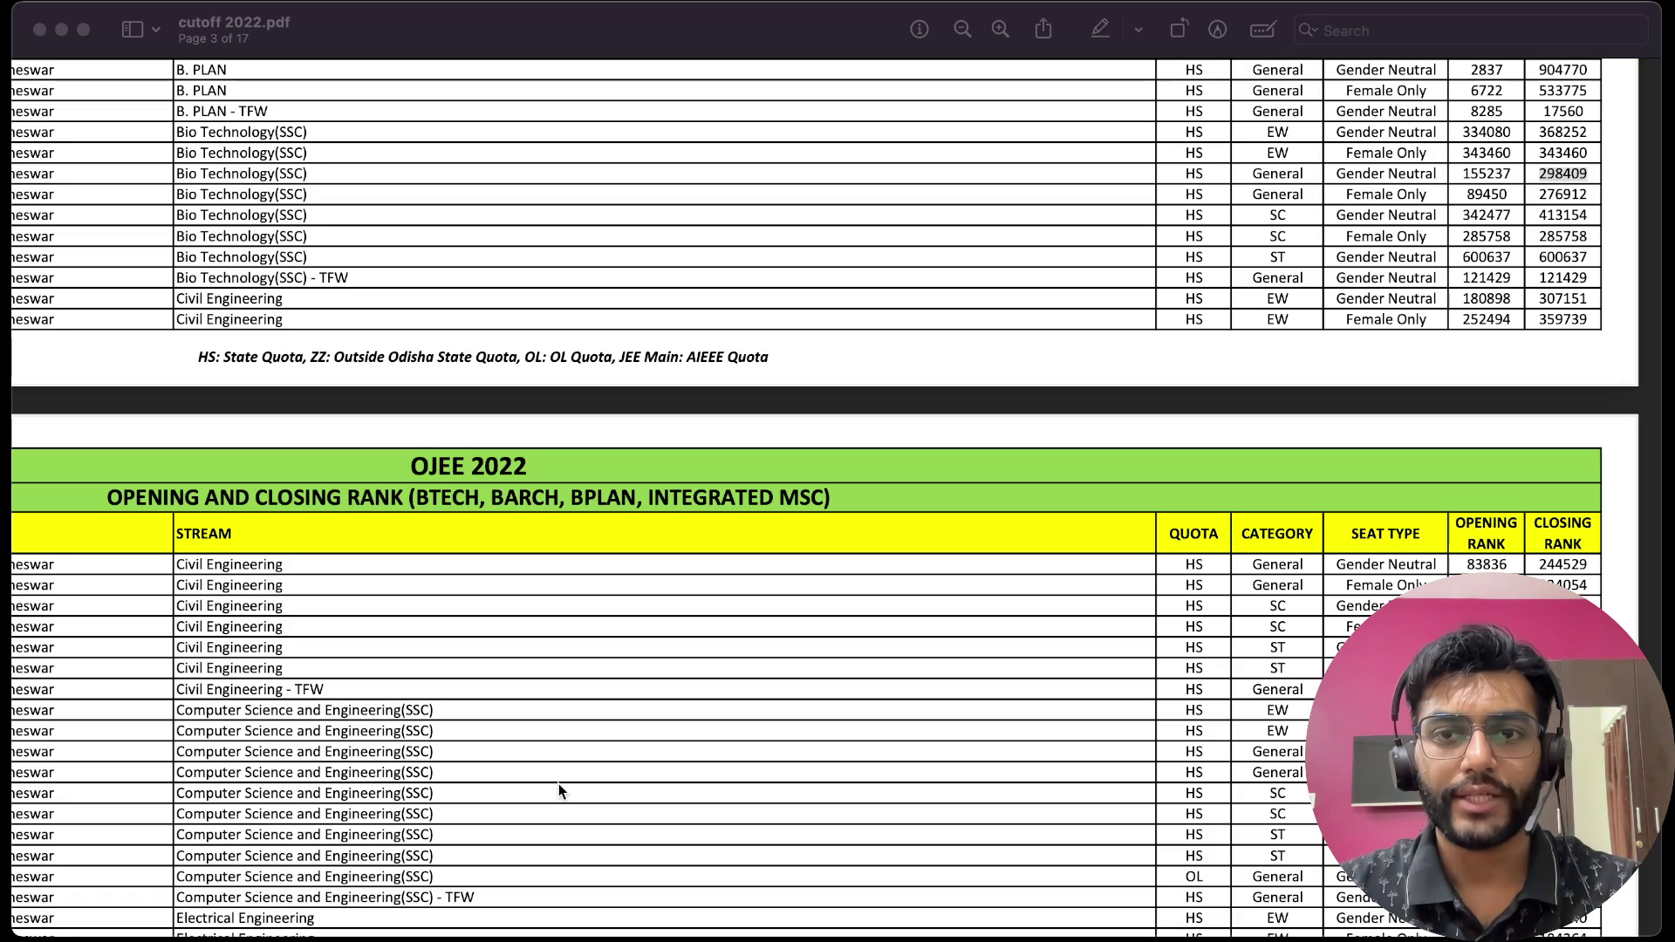
{"action": "scroll", "coordinate": [559, 783], "scroll_direction": "down", "scroll_amount": 5}
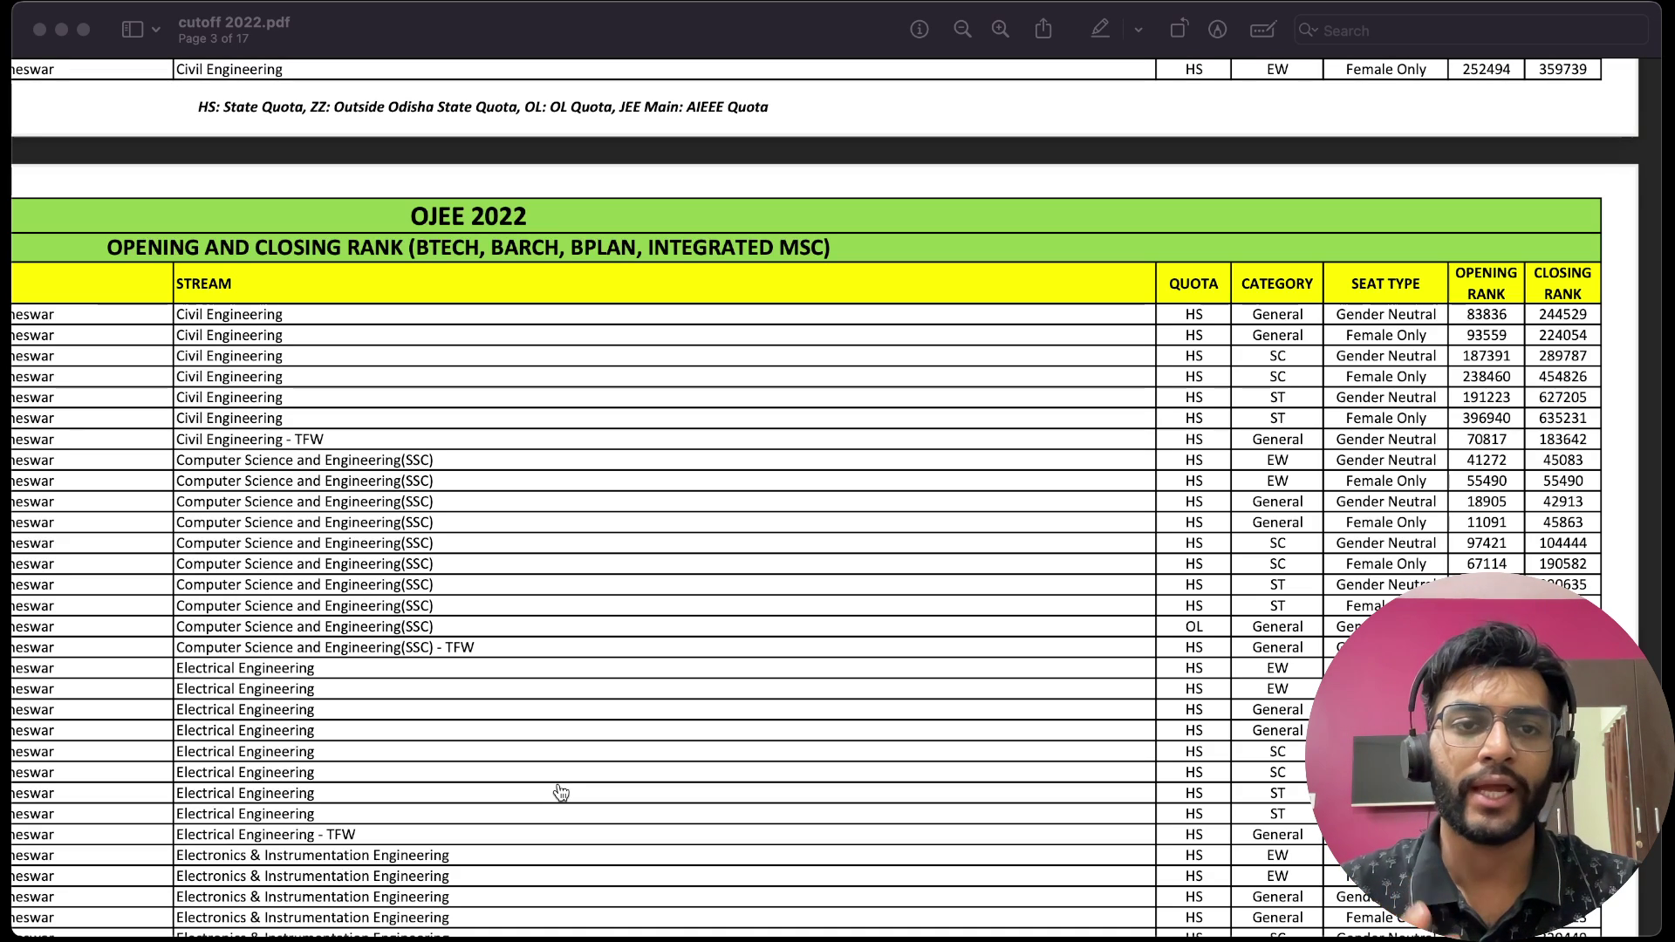
{"action": "key", "text": "super+Tab"}
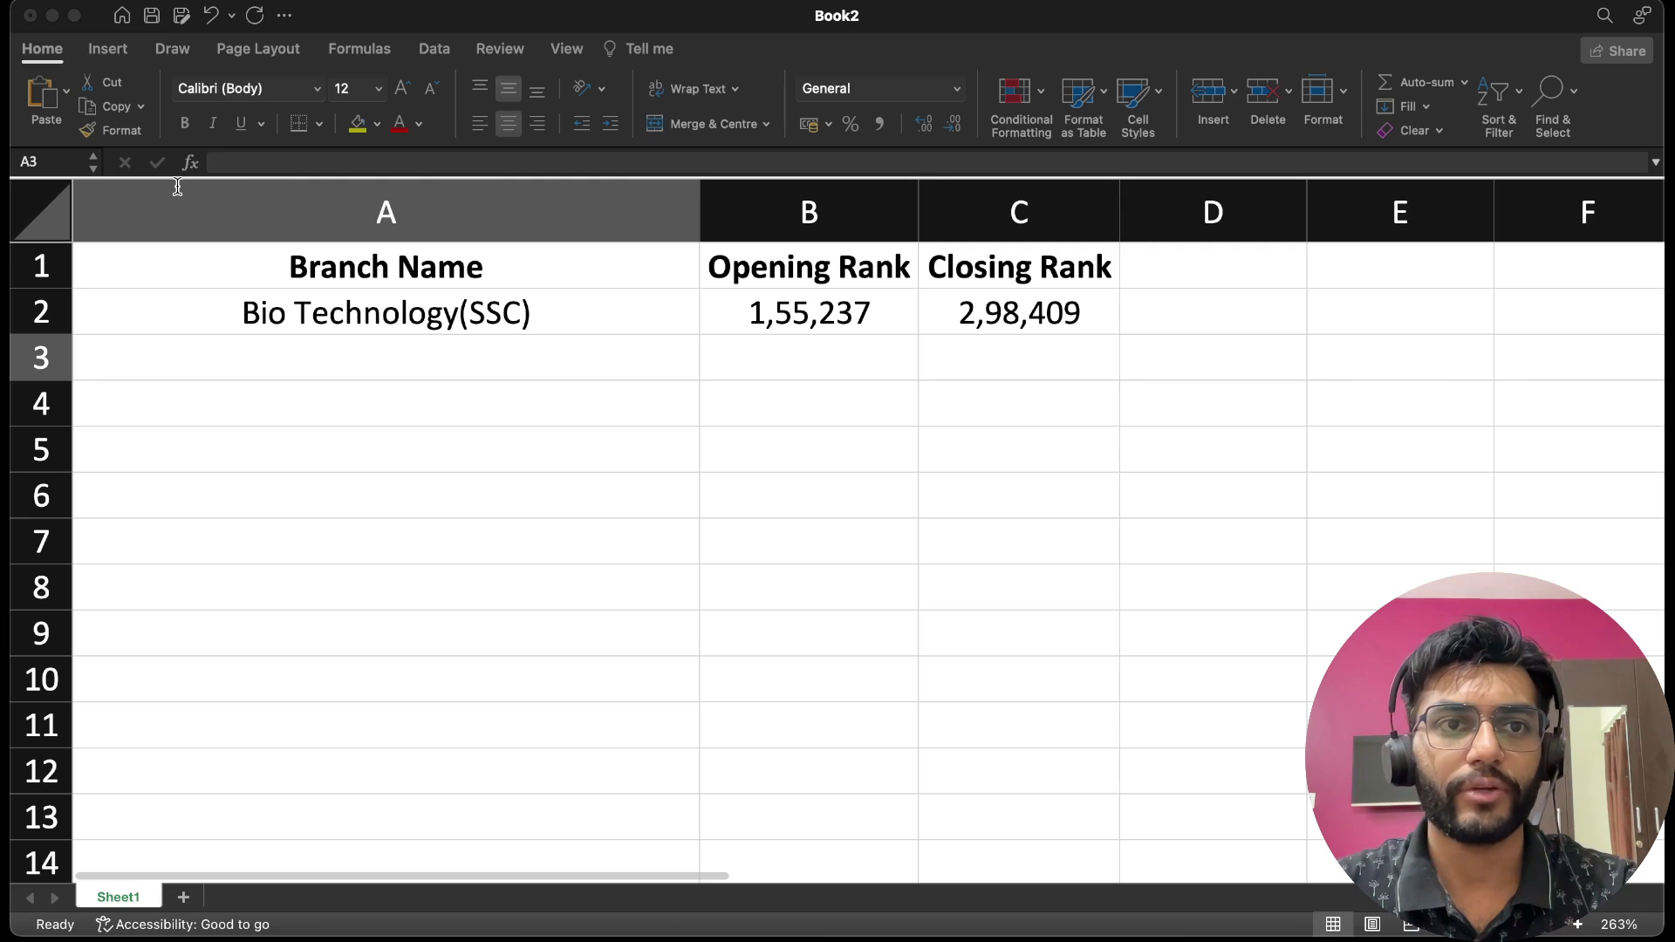
{"action": "left_click", "coordinate": [422, 502]}
{"action": "type", "text": "Civil Engineering"}
{"action": "key", "text": "Return"}
Enter 83836 in B3 as Civil Engineering's opening rank, taken from the PDF's HS General Gender Neutral row.
{"action": "key", "text": "Up"}
{"action": "key", "text": "Right"}
{"action": "key", "text": "super+Tab"}
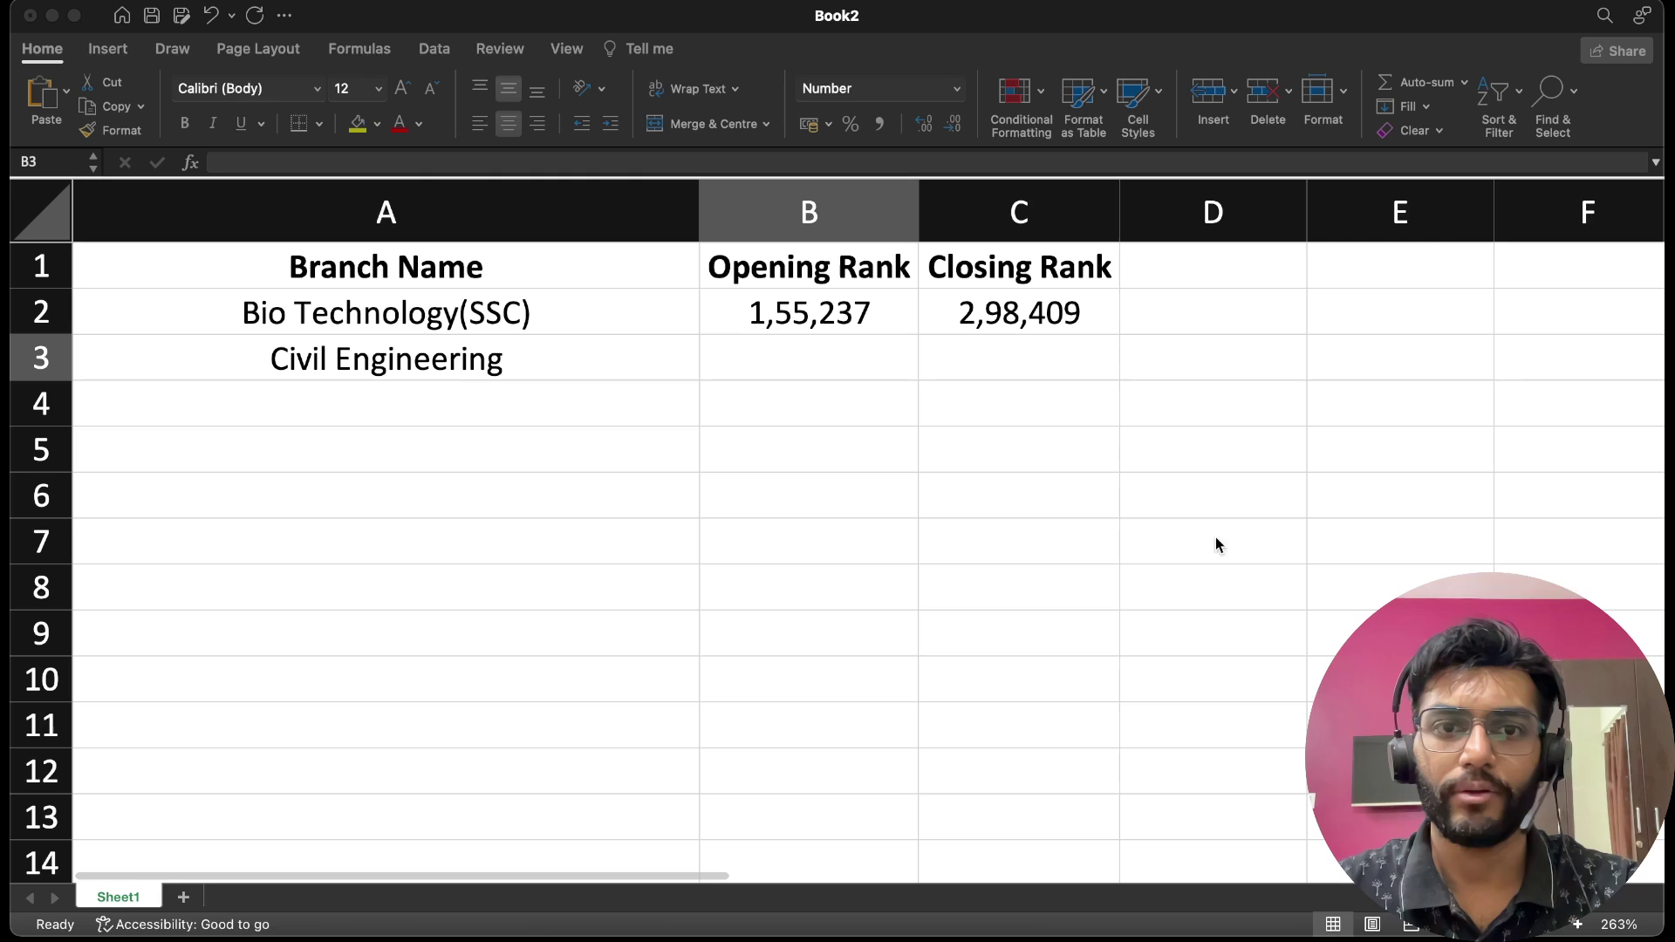
{"action": "key", "text": "super+Tab"}
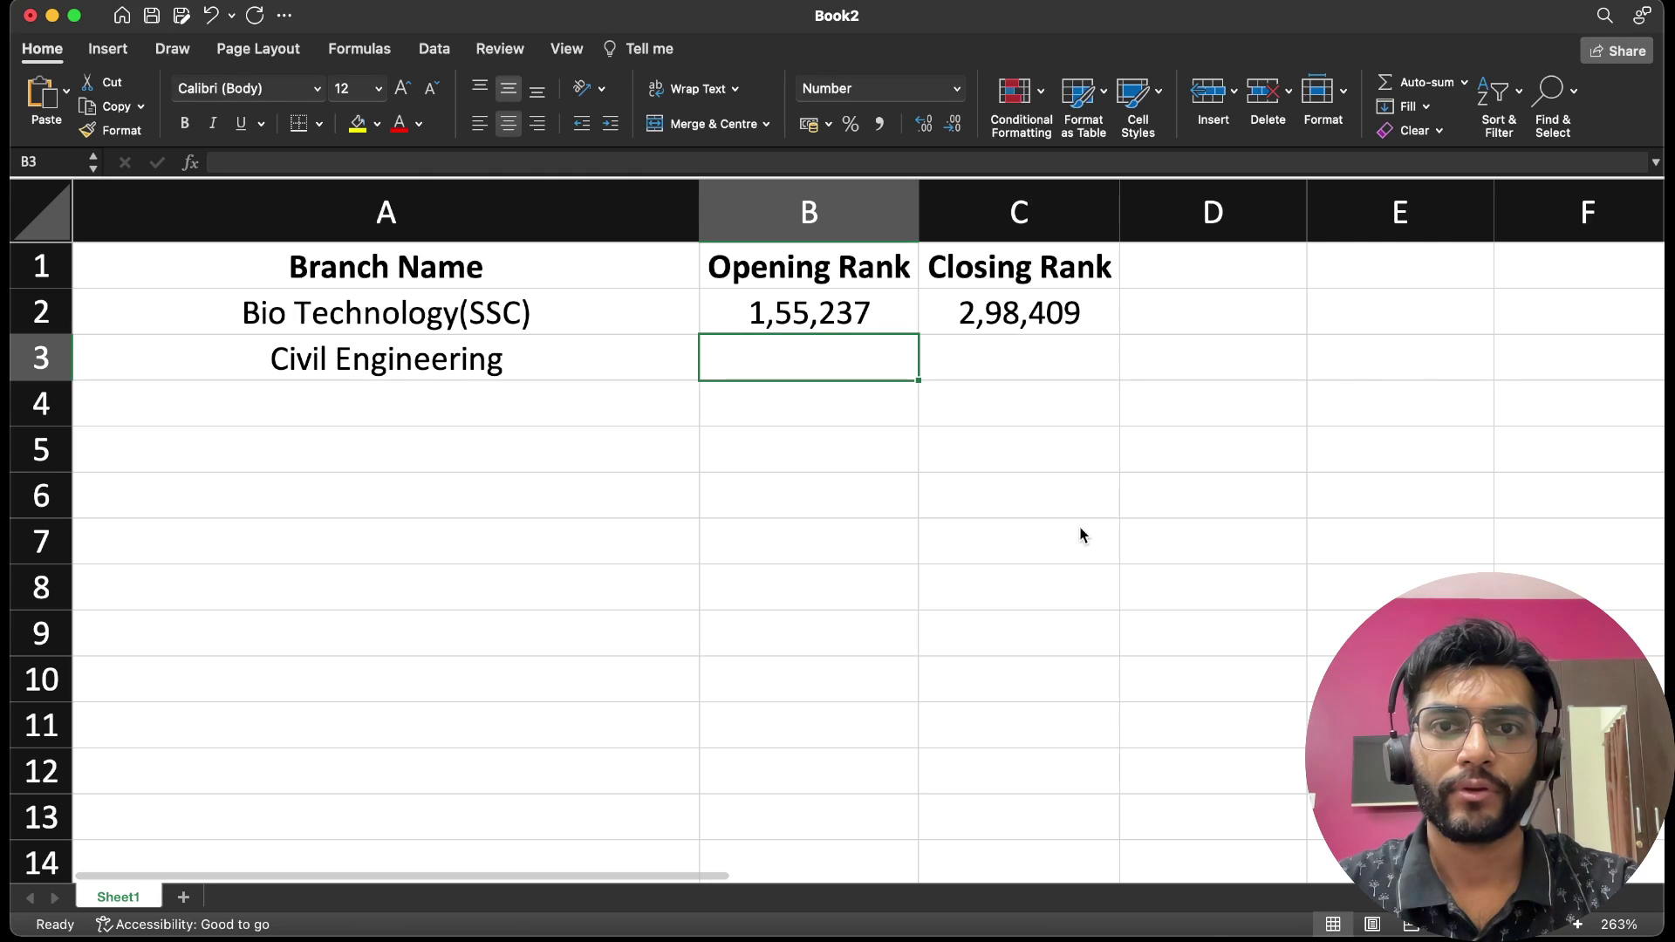
{"action": "type", "text": "83836"}
{"action": "key", "text": "Return"}
Enter 244529 in C3 as Civil Engineering's closing rank from the cutoff PDF.
{"action": "key", "text": "Up"}
{"action": "key", "text": "Right"}
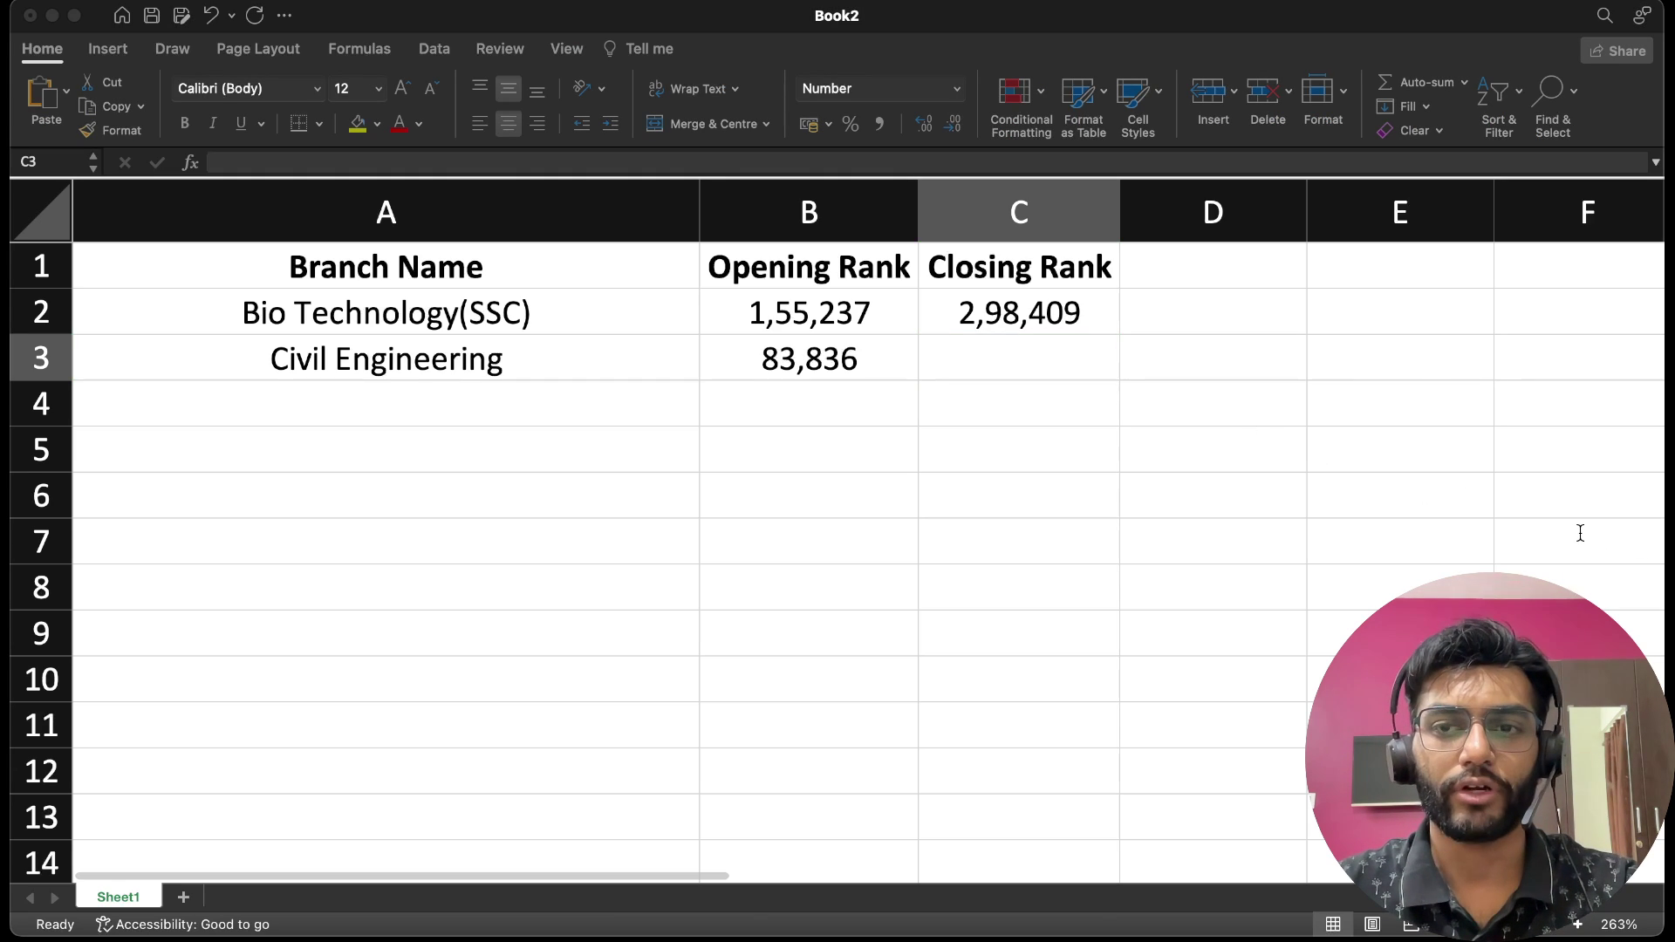
{"action": "type", "text": "244529"}
{"action": "key", "text": "Return"}
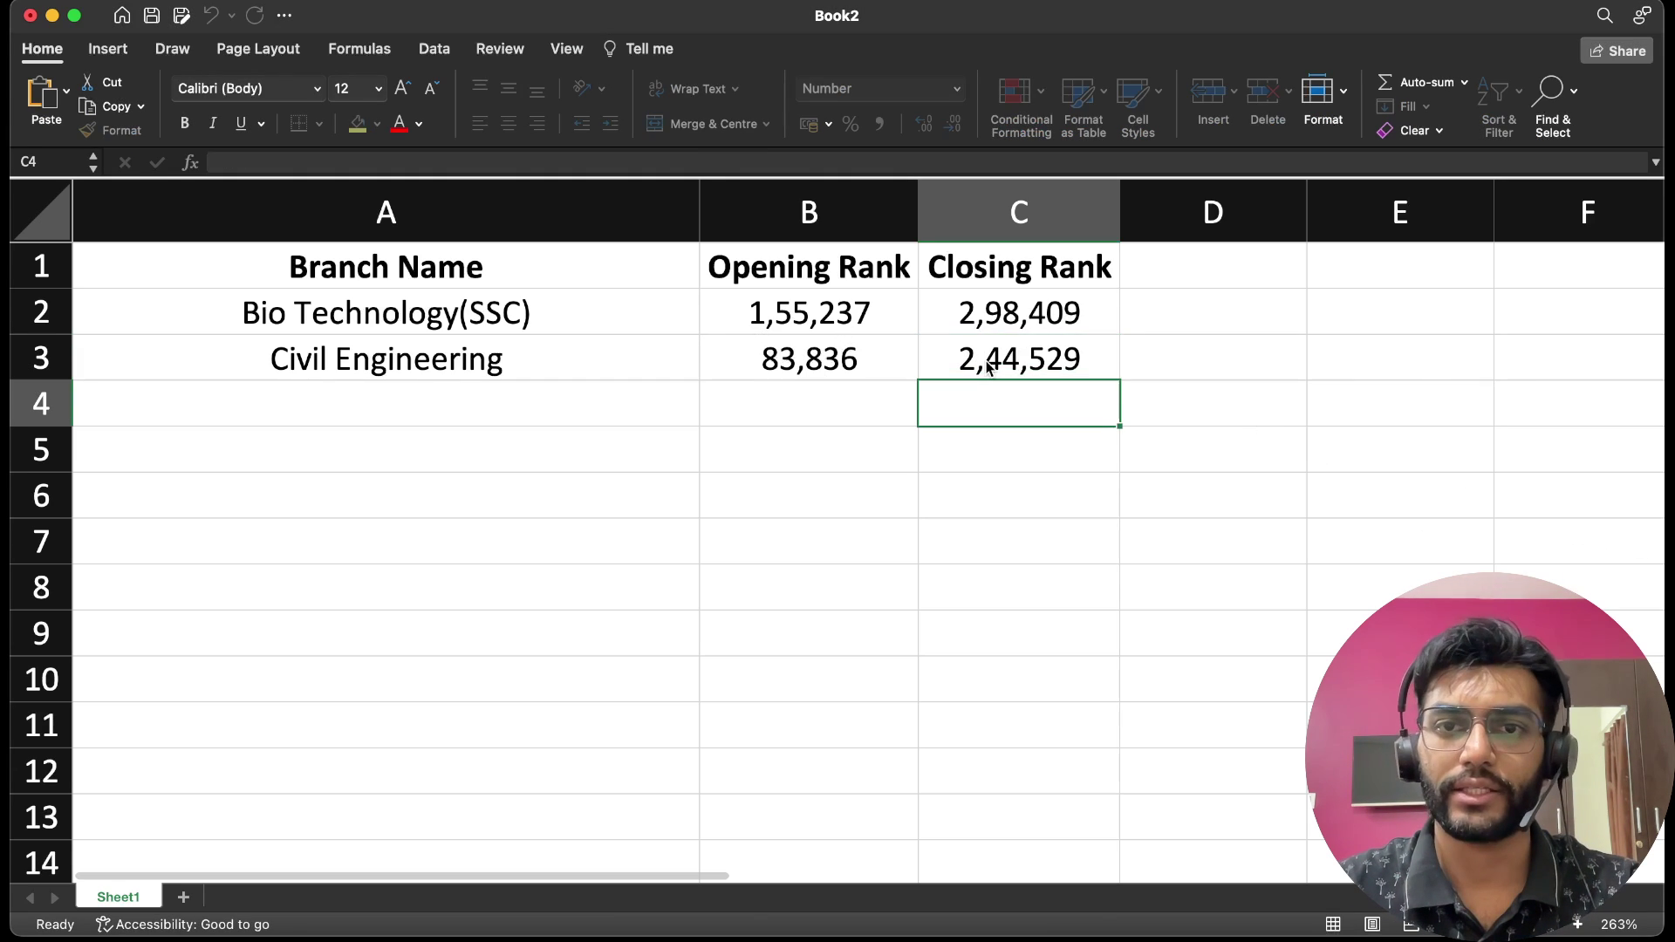
Enter Computer Science and Engineering(SSC) from the cutoff PDF as the branch name in A4.
{"action": "key", "text": "Left"}
{"action": "key", "text": "Left"}
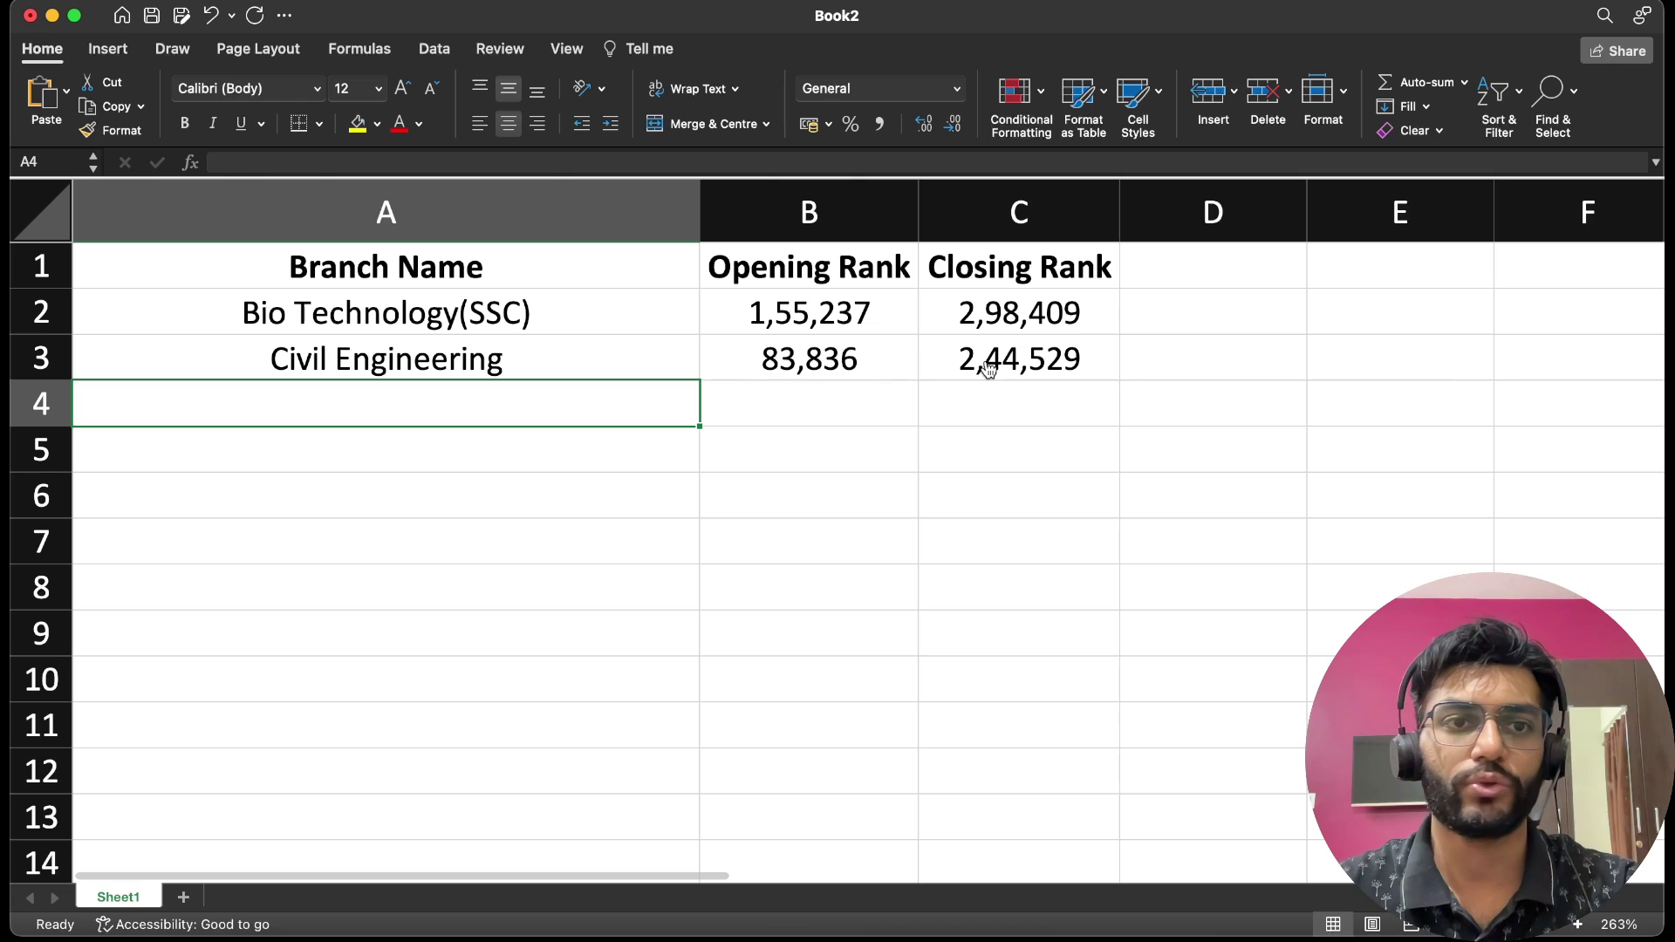
{"action": "key", "text": "super+Tab"}
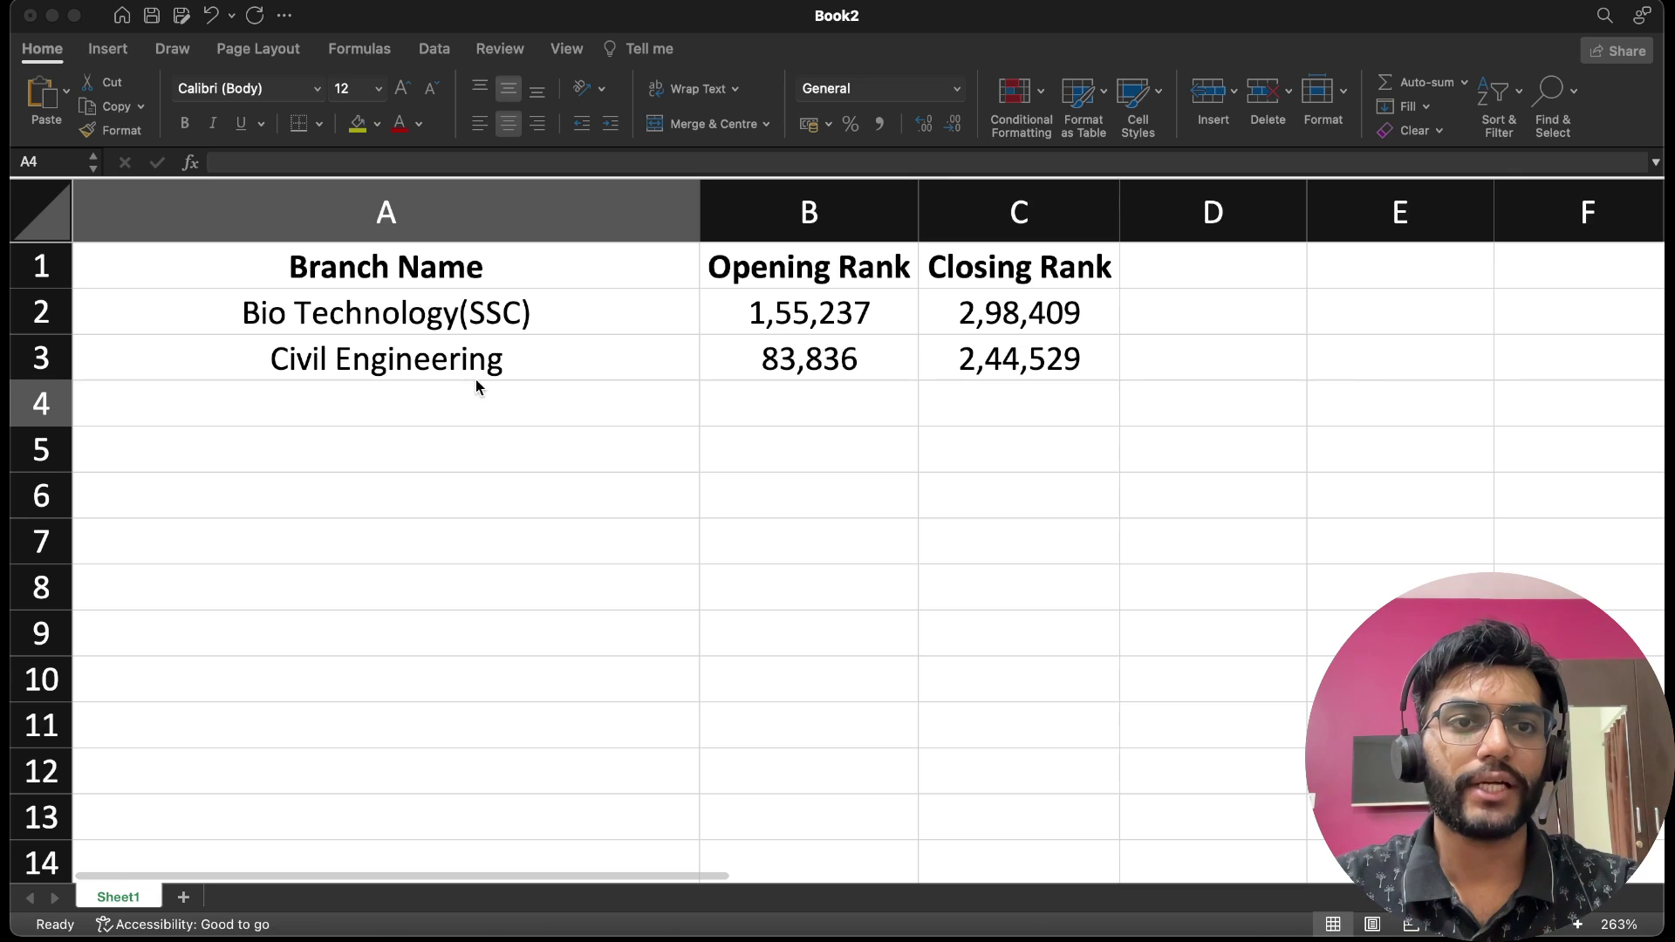
{"action": "left_click", "coordinate": [445, 398]}
{"action": "type", "text": "Computer Science and Engineering(SSC"}
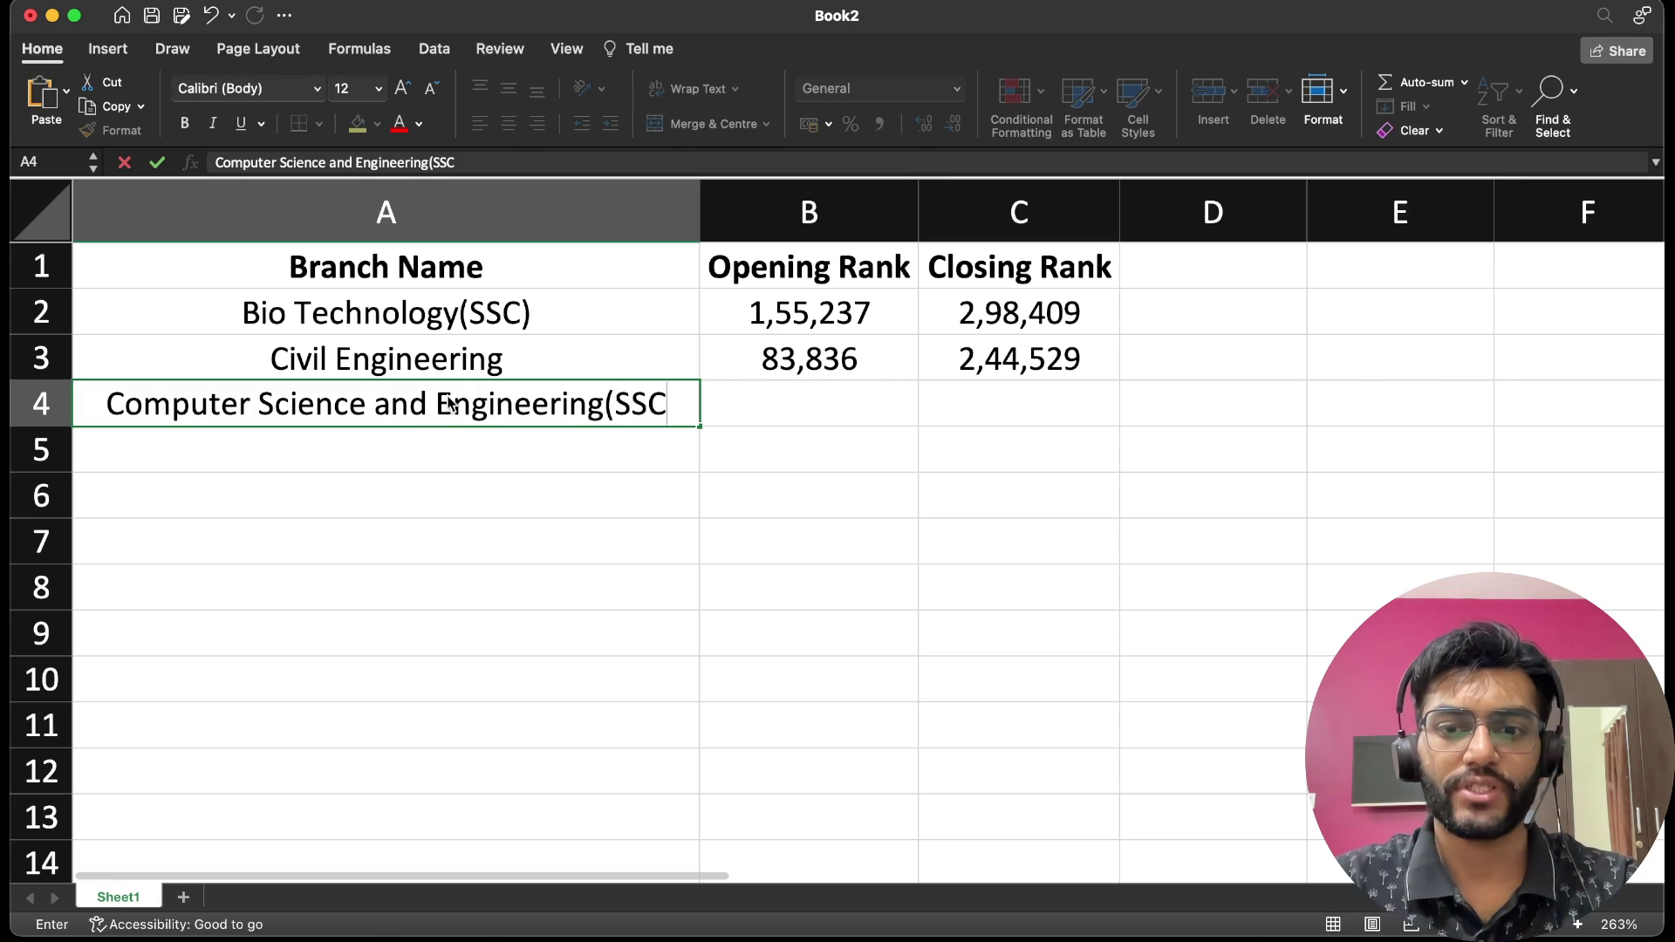
{"action": "type", "text": ")"}
{"action": "key", "text": "Return"}
Fill in the Computer Science and Engineering ranks from the PDF: opening rank 18905 in B4 and closing rank 42913 in C4.
{"action": "key", "text": "Up"}
{"action": "key", "text": "Right"}
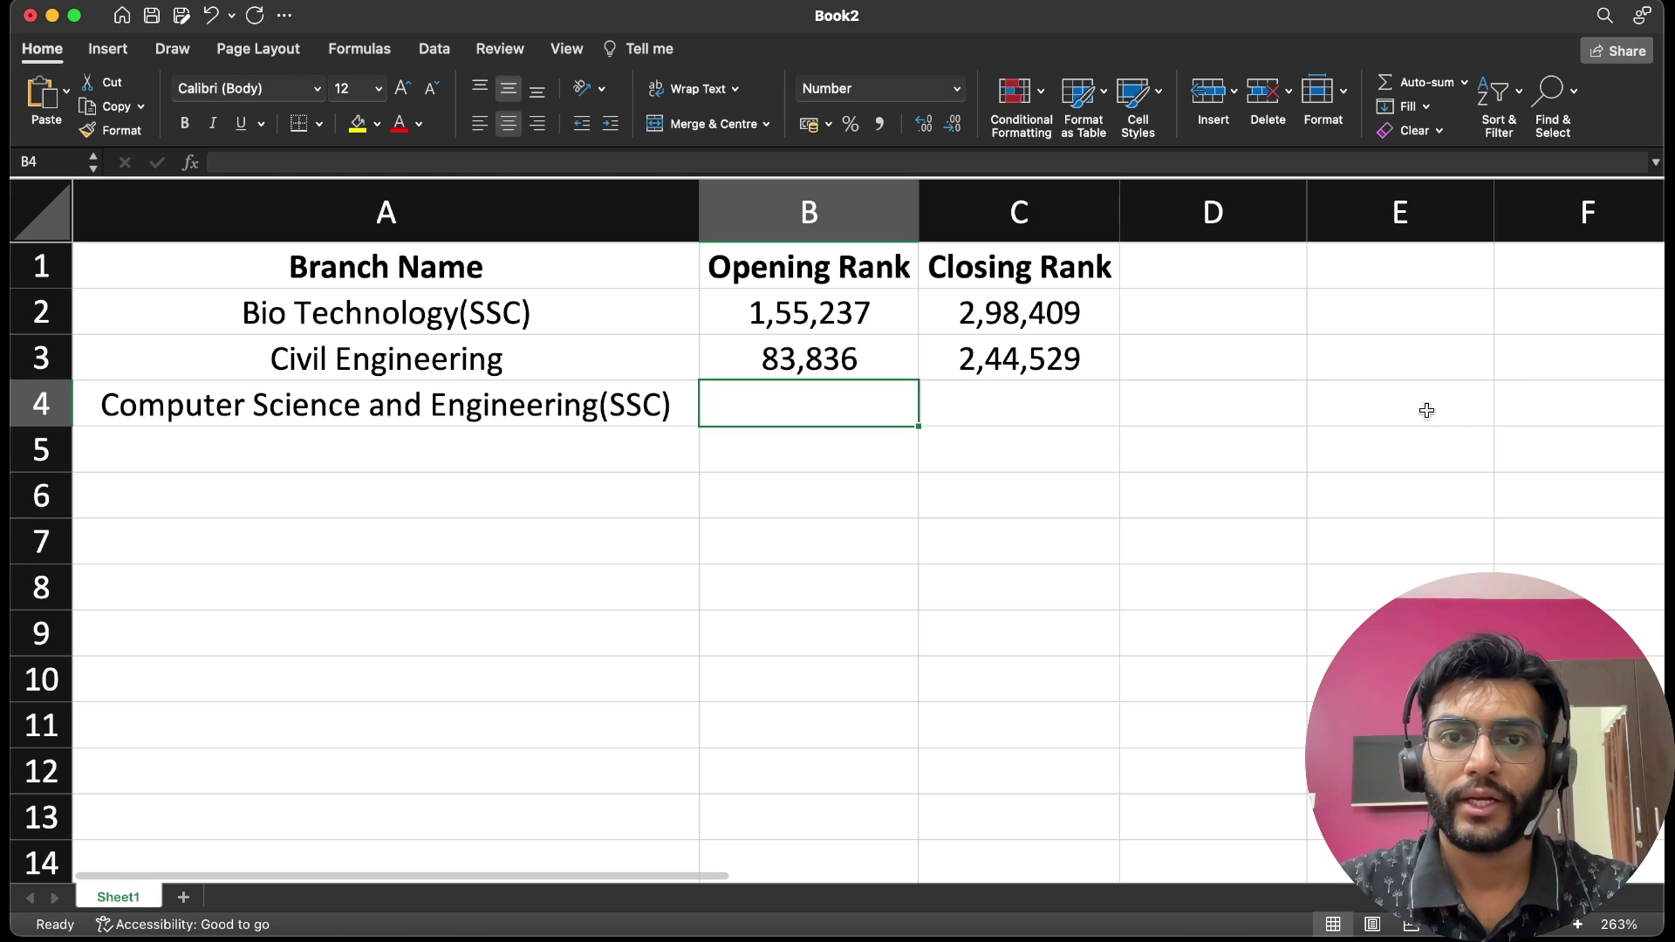
{"action": "type", "text": "18905"}
{"action": "key", "text": "Tab"}
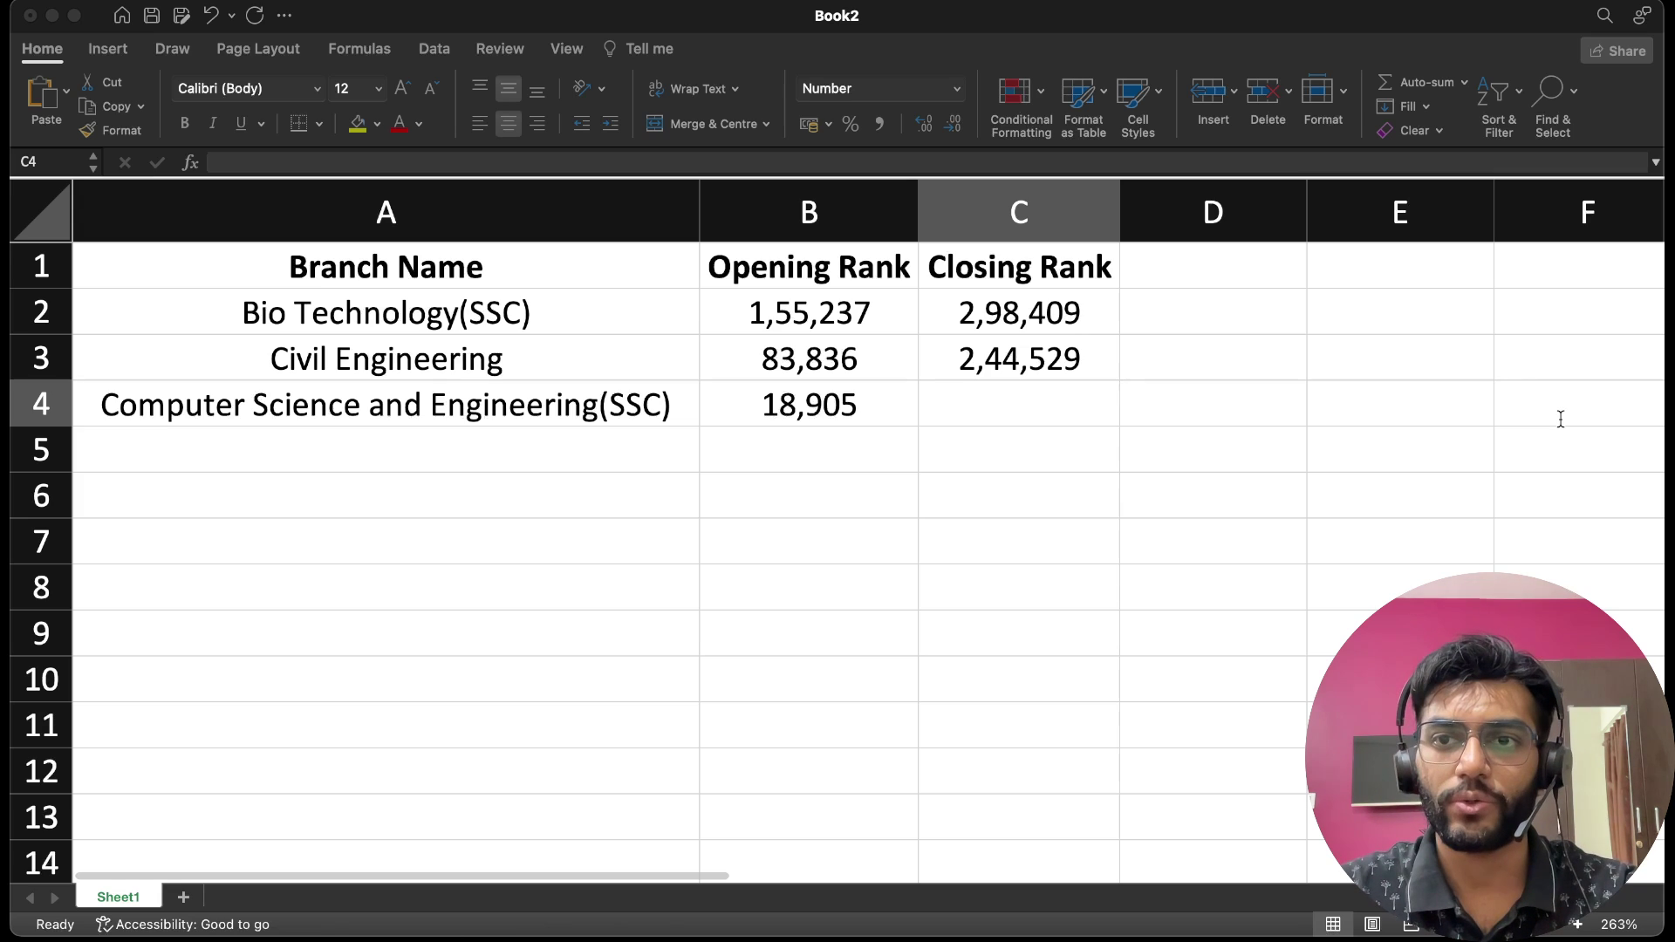
{"action": "type", "text": "42913"}
{"action": "key", "text": "Return"}
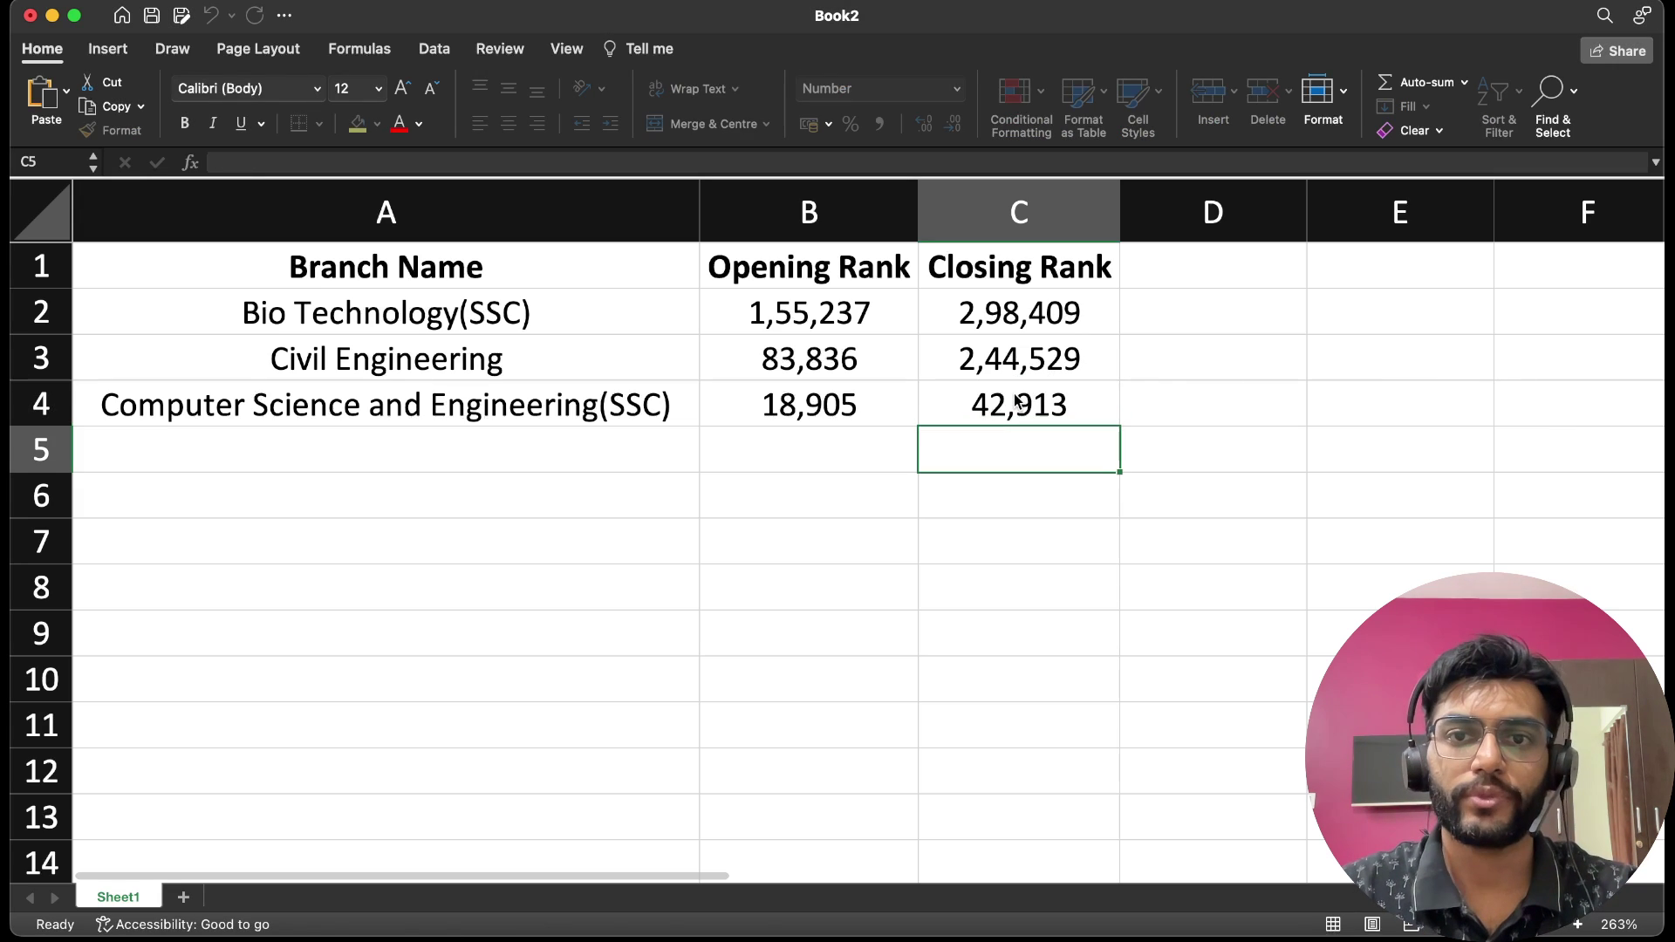
Enter Electrical Engineering from the cutoff PDF as the branch name in A5, keeping the table's existing cell formatting.
{"action": "key", "text": "Left"}
{"action": "key", "text": "Left"}
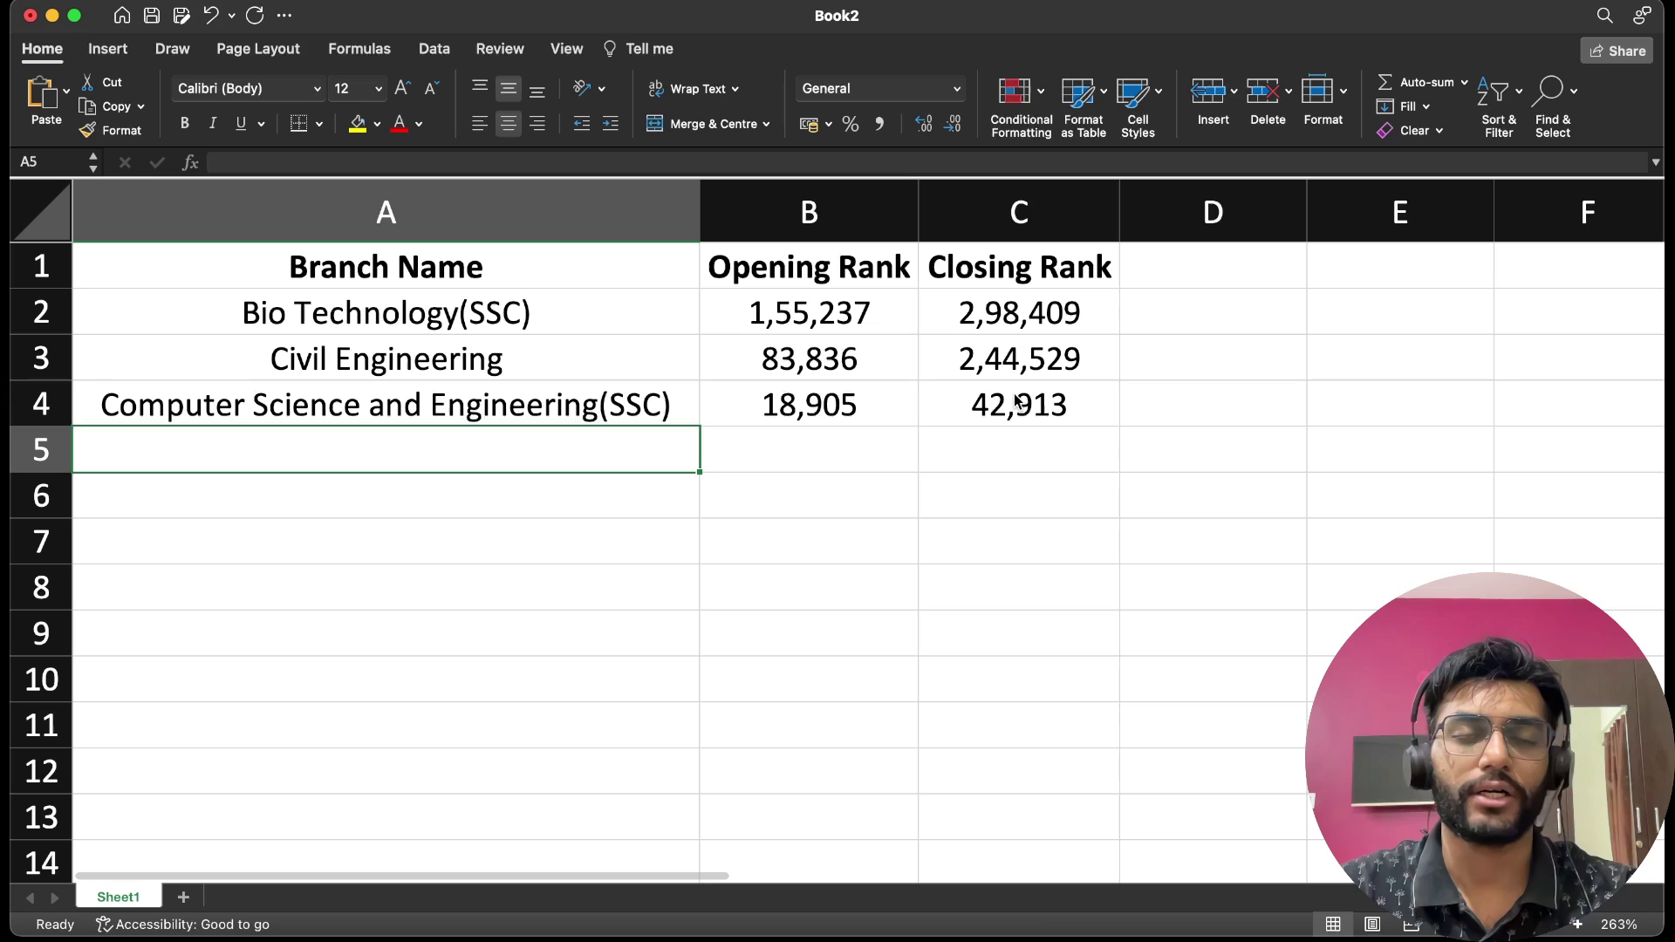
{"action": "key", "text": "super+Tab"}
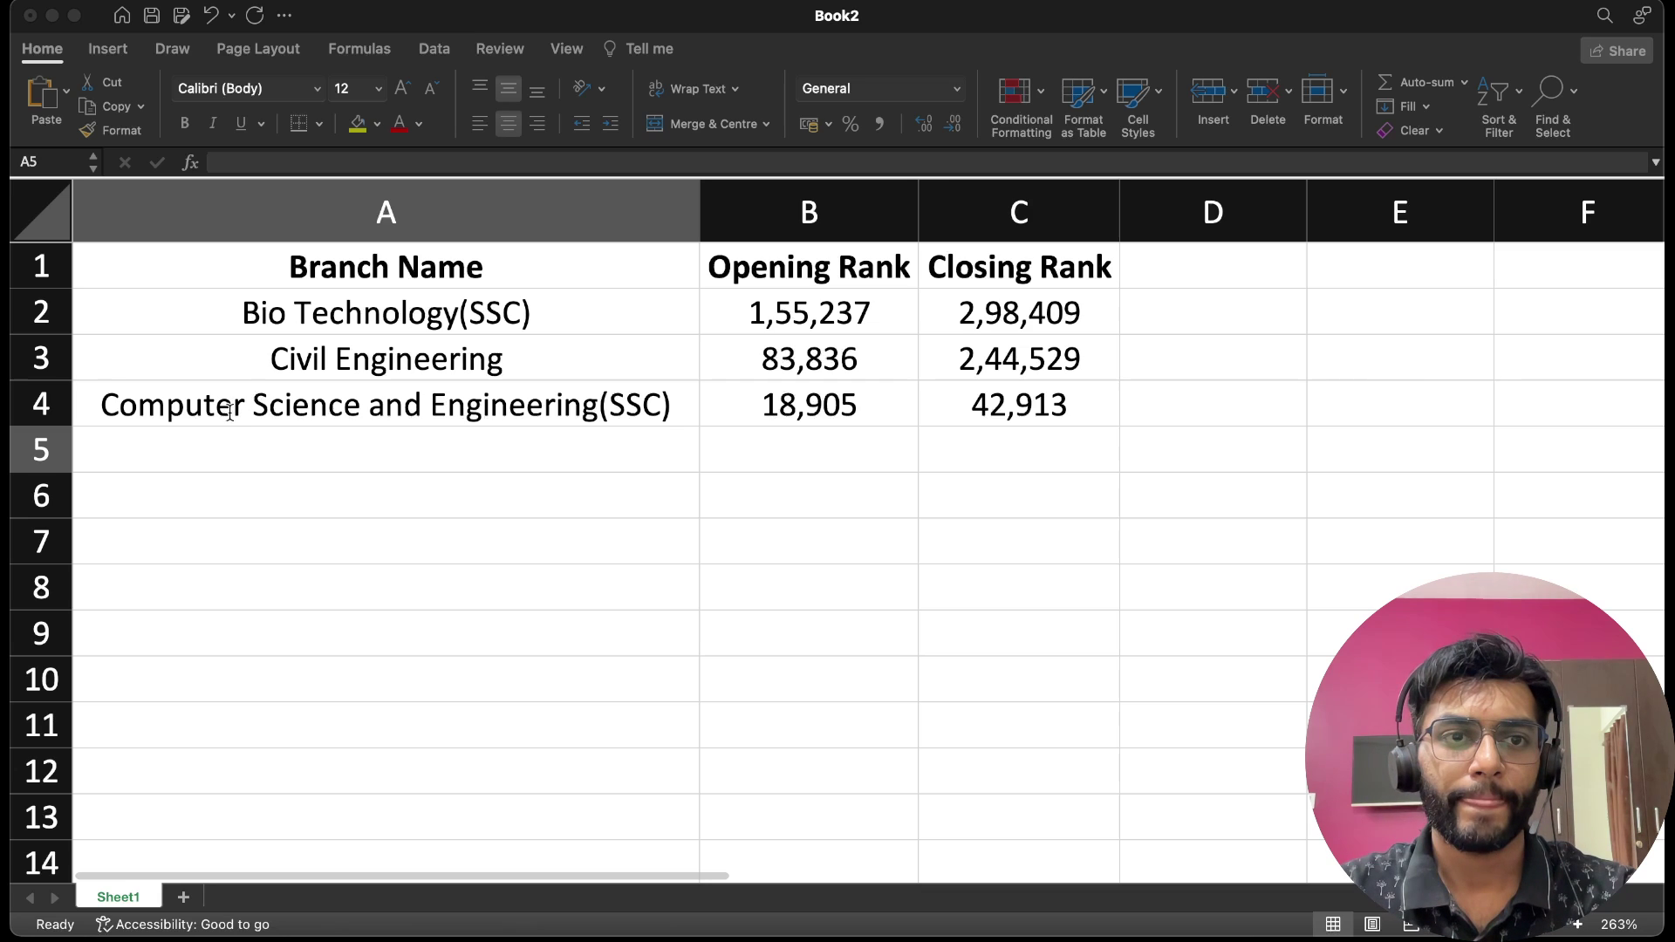
{"action": "left_click", "coordinate": [367, 413]}
{"action": "left_click", "coordinate": [454, 424]}
{"action": "left_click", "coordinate": [427, 460]}
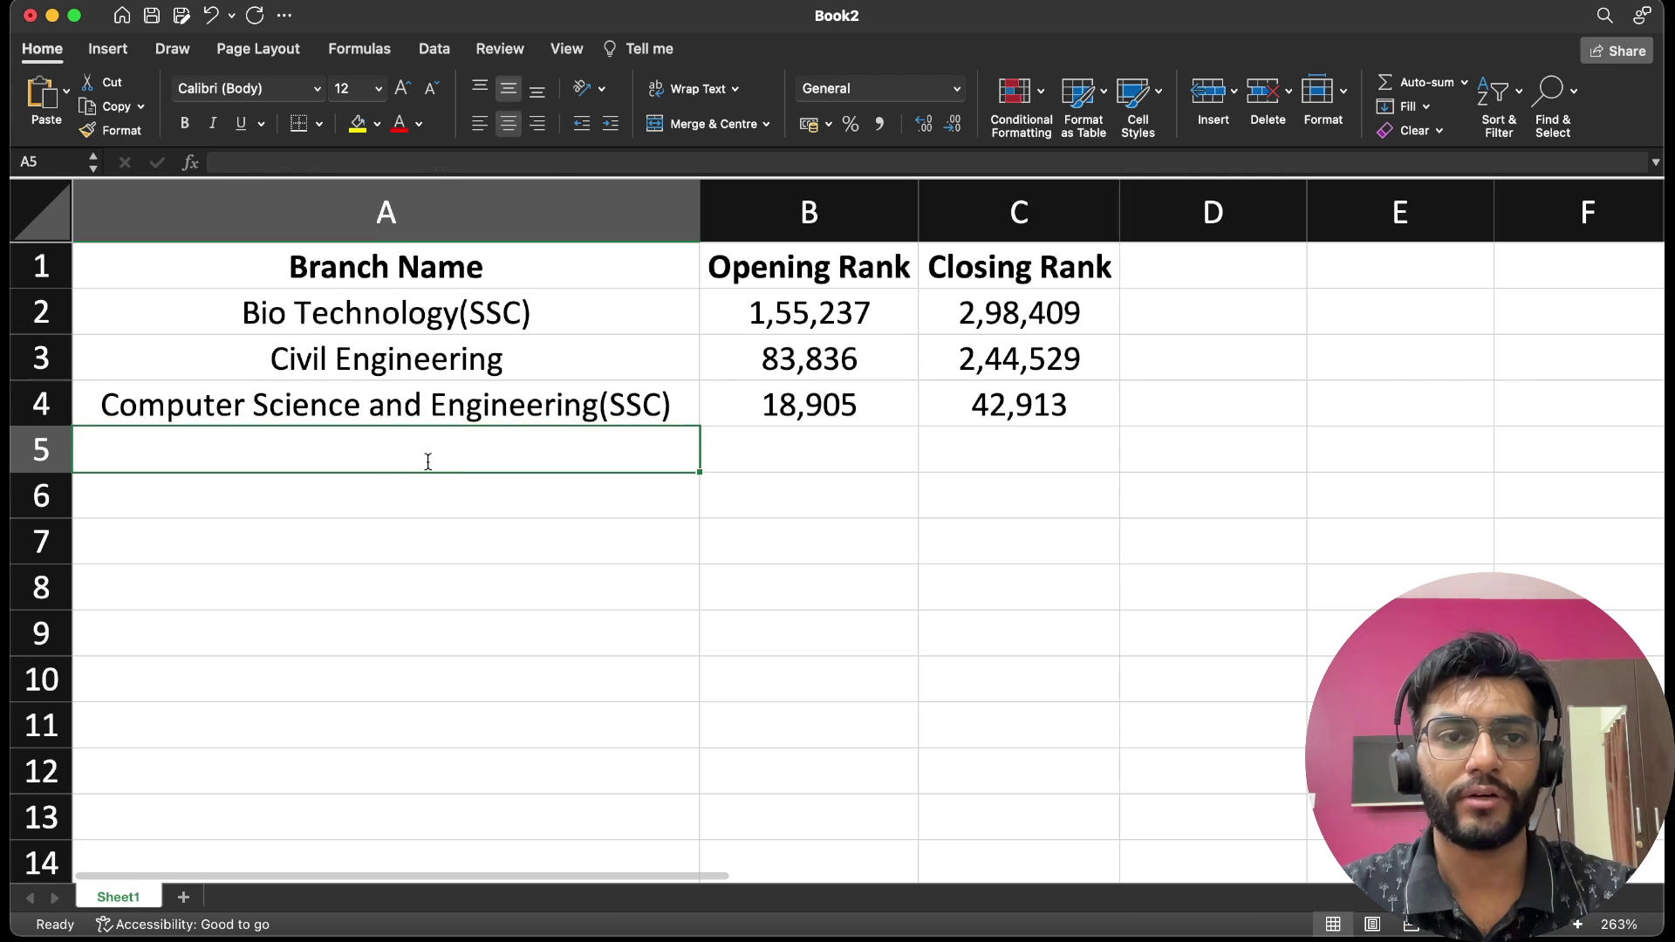
{"action": "type", "text": "Electrical Engineering"}
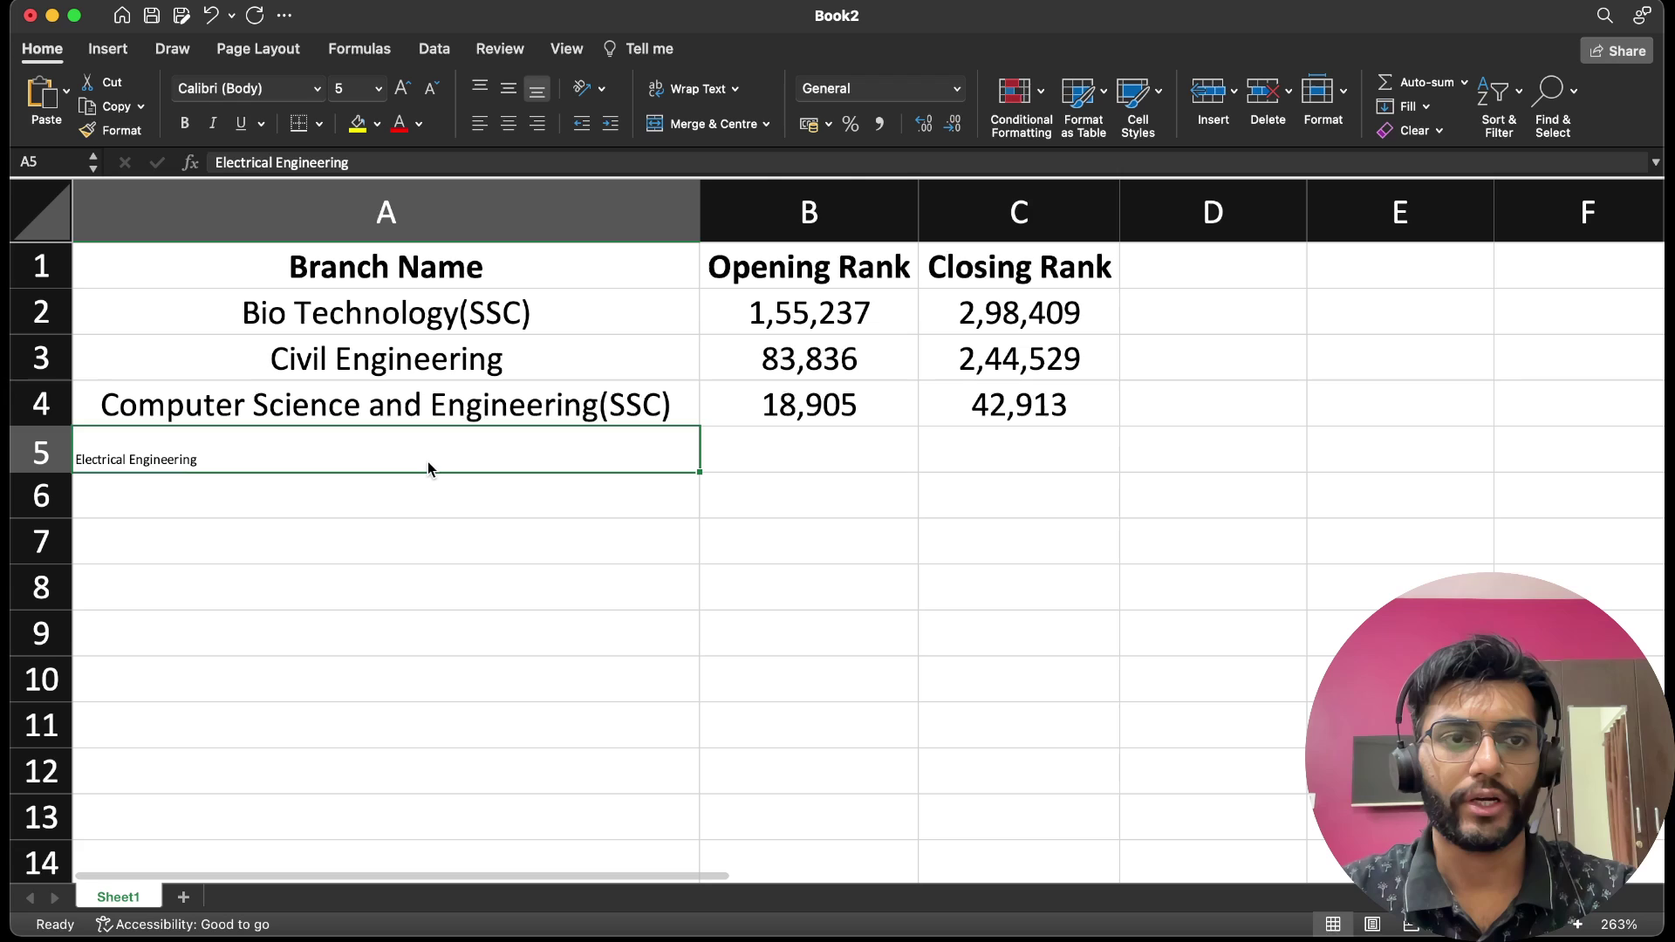
{"action": "key", "text": "super+z"}
{"action": "double_click", "coordinate": [409, 456]}
{"action": "type", "text": "Electrical Engineering"}
{"action": "key", "text": "Return"}
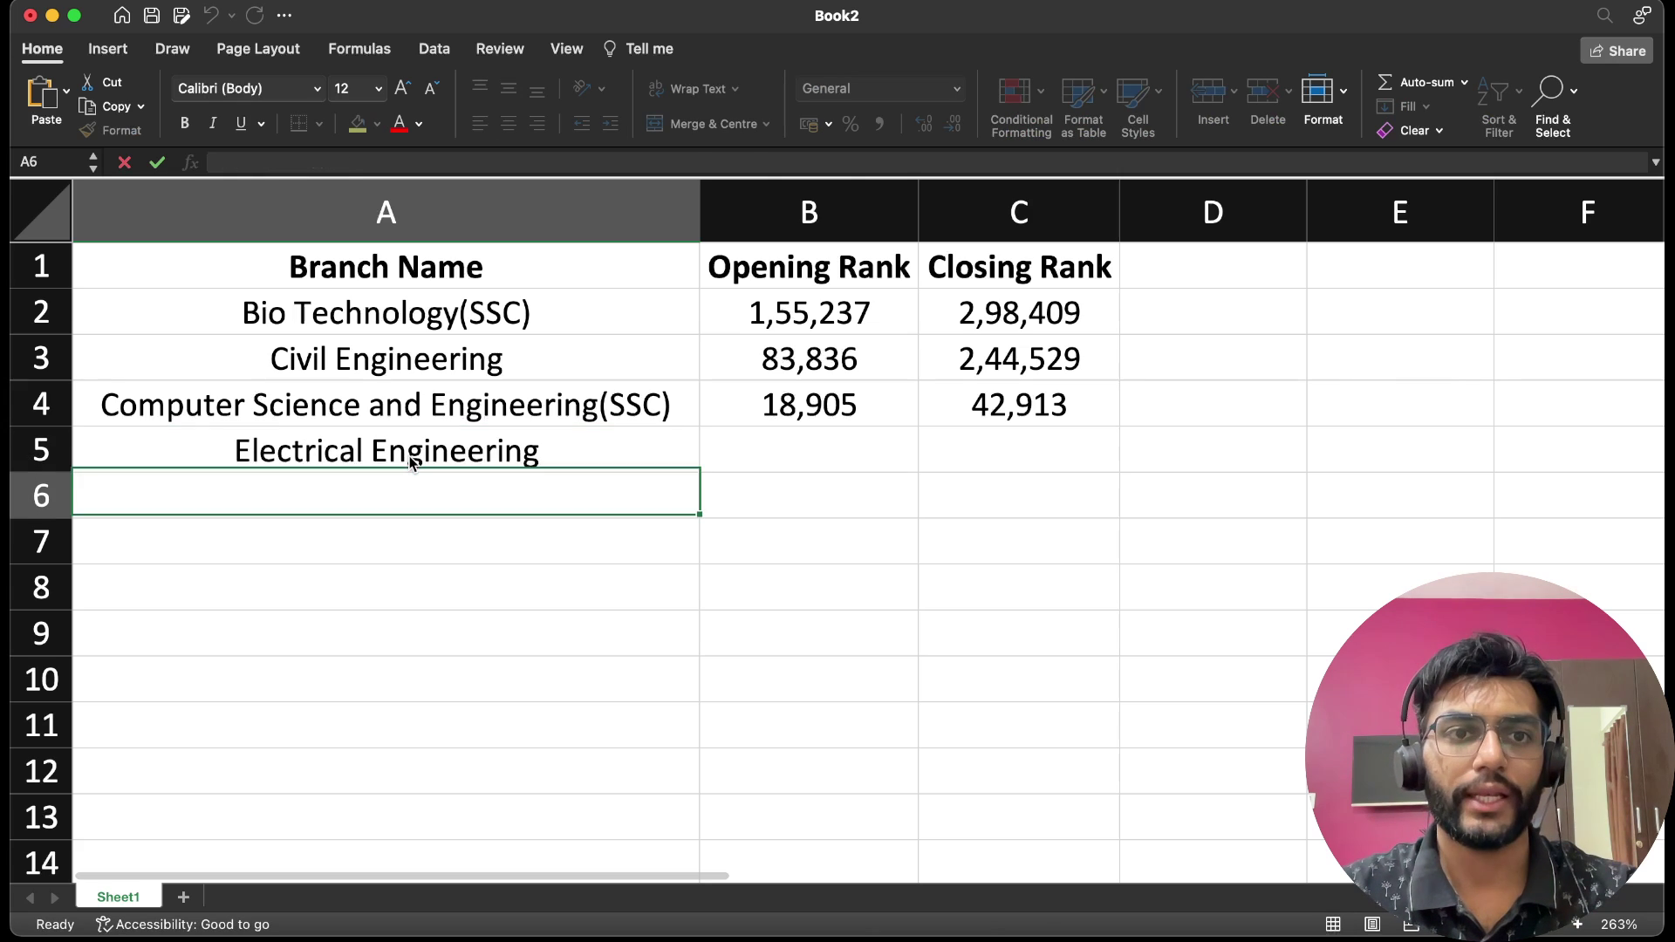
Fill in Electrical Engineering's ranks from the PDF: opening rank 55637 in B5 and closing rank 102717 in C5.
{"action": "key", "text": "Up"}
{"action": "key", "text": "Right"}
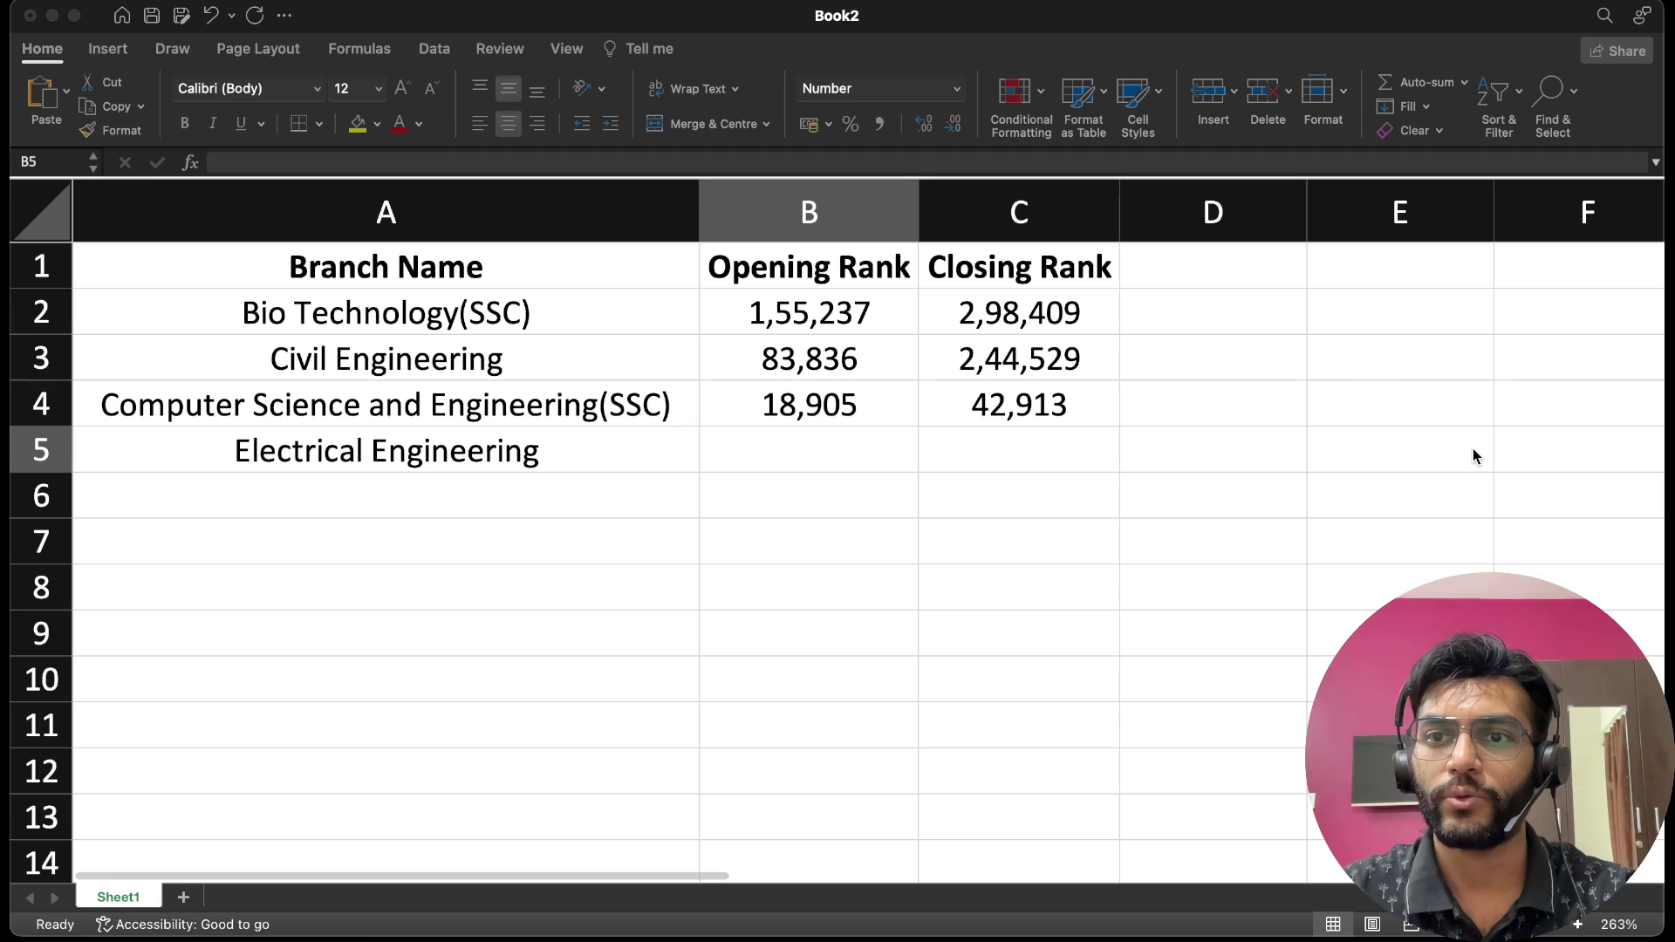
{"action": "type", "text": "55637"}
{"action": "key", "text": "Tab"}
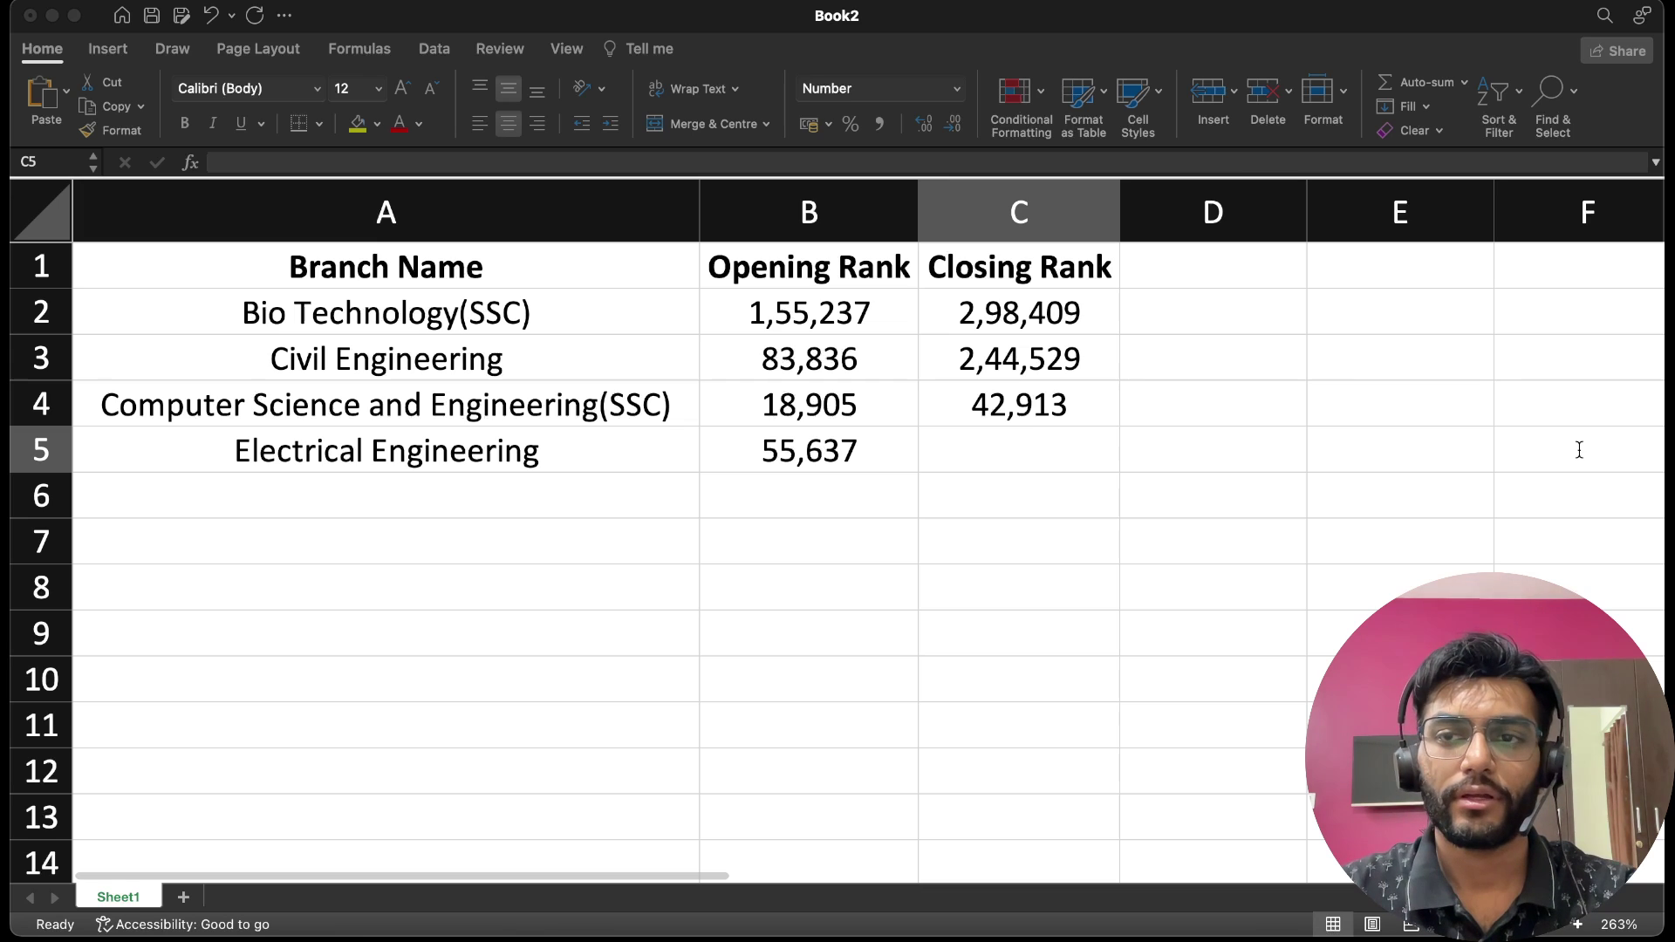
{"action": "type", "text": "102717"}
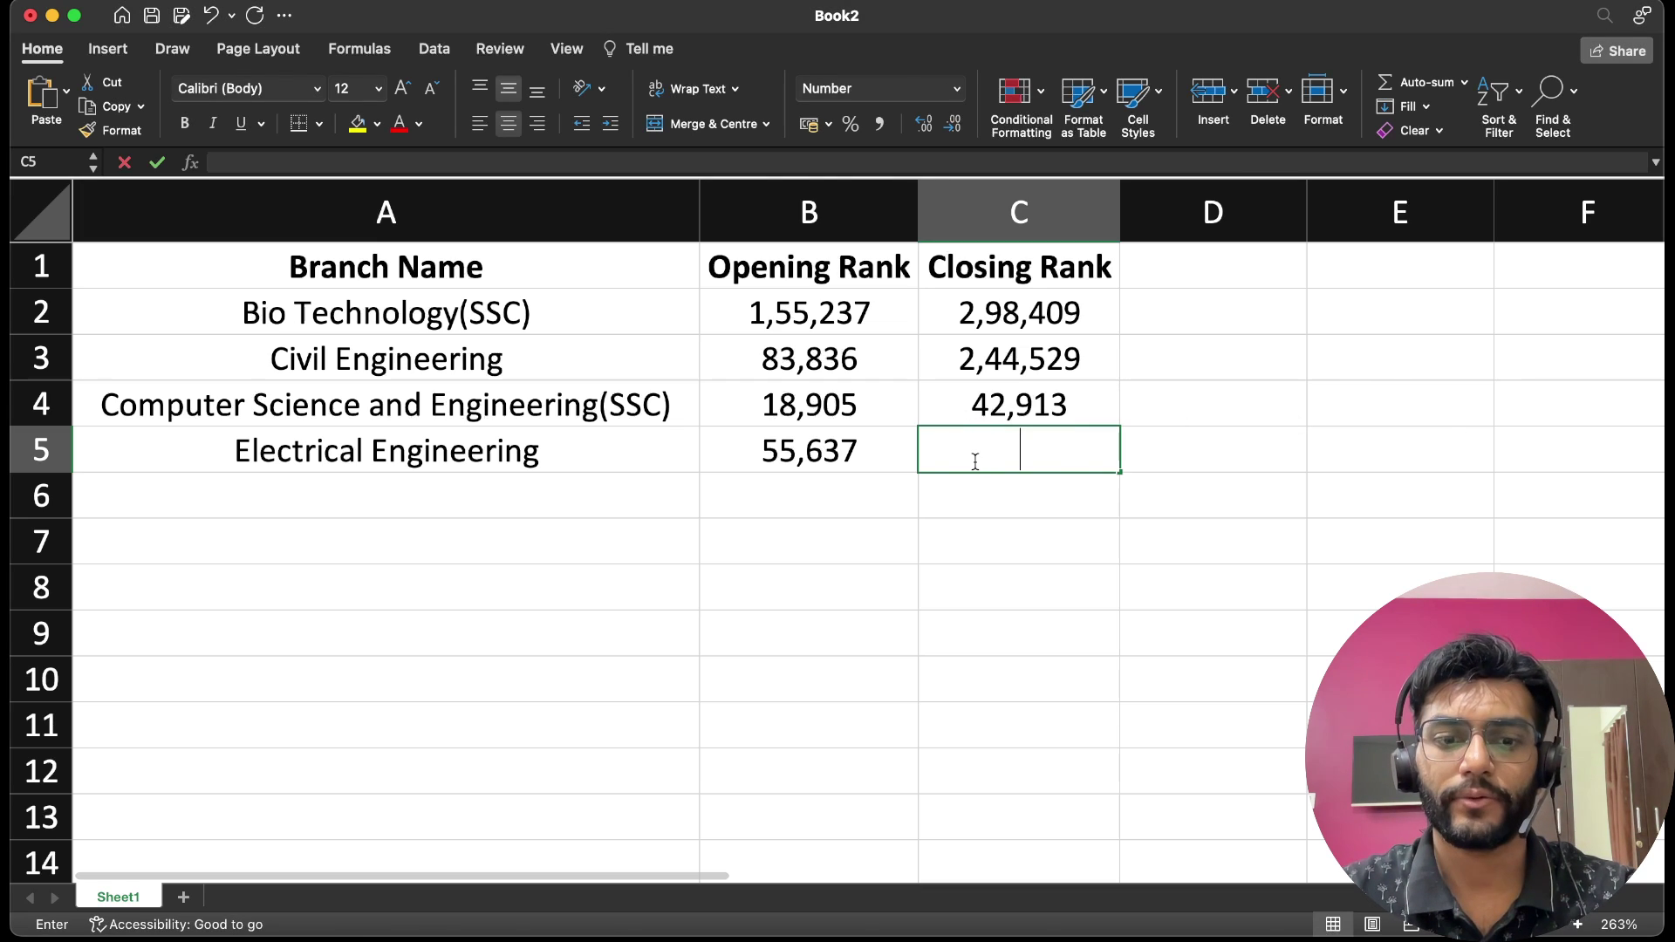
{"action": "key", "text": "Return"}
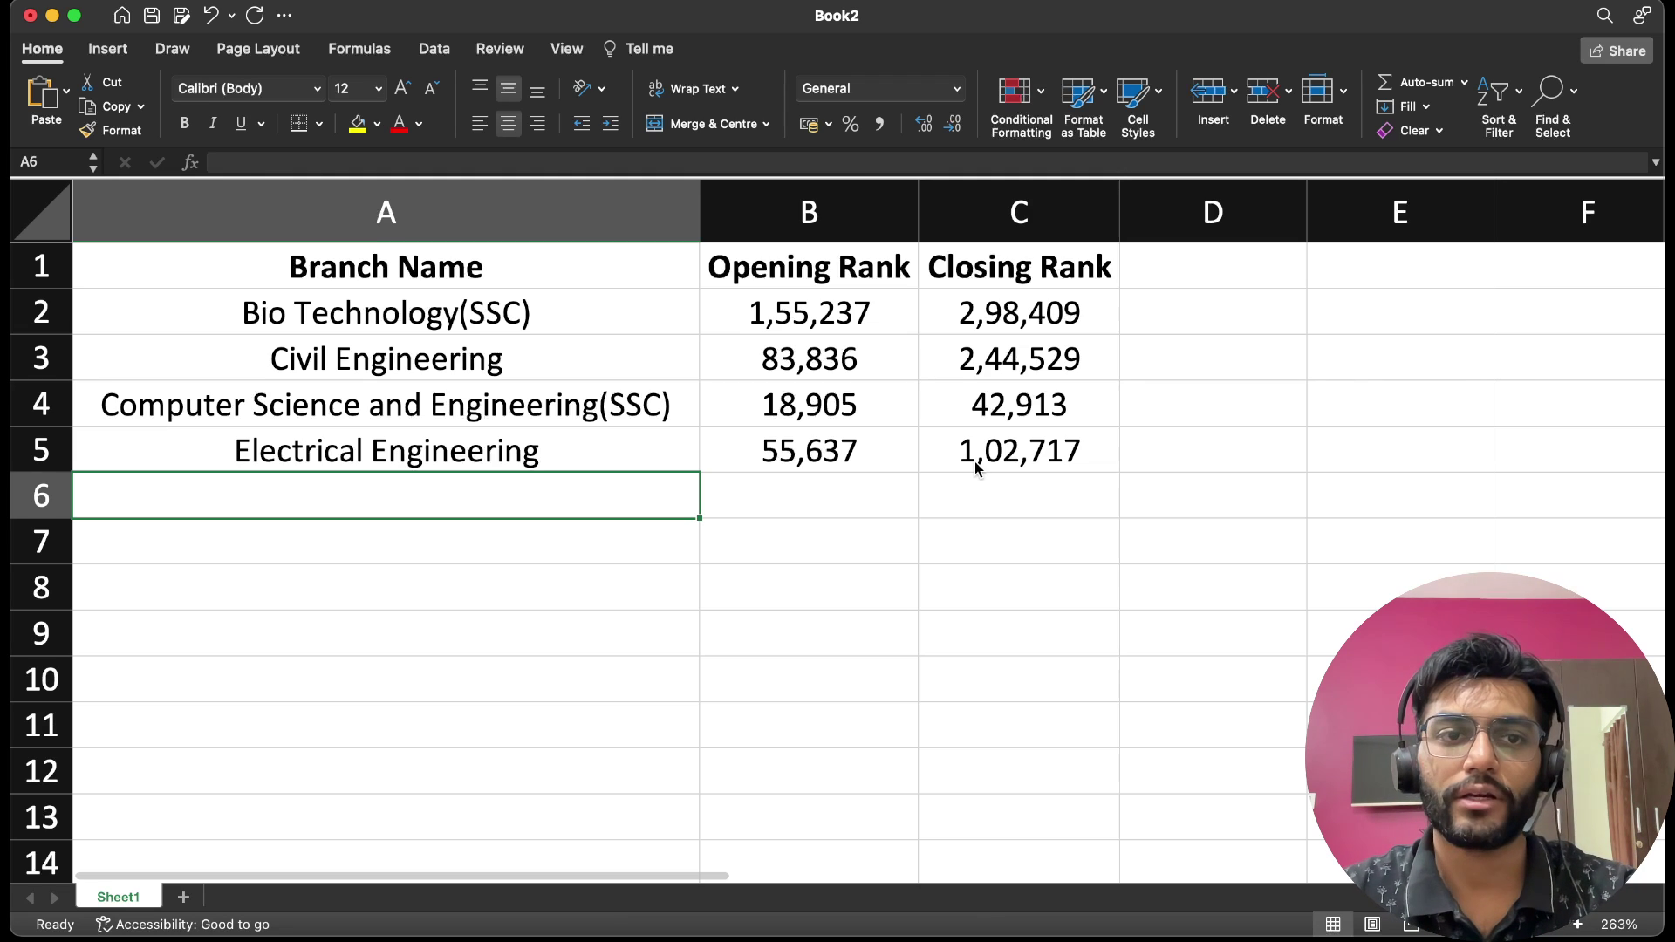
Enter Electronics & Instrumentation Engineering from the cutoff PDF in A6 and fit column A's width to its contents.
{"action": "key", "text": "super+Tab"}
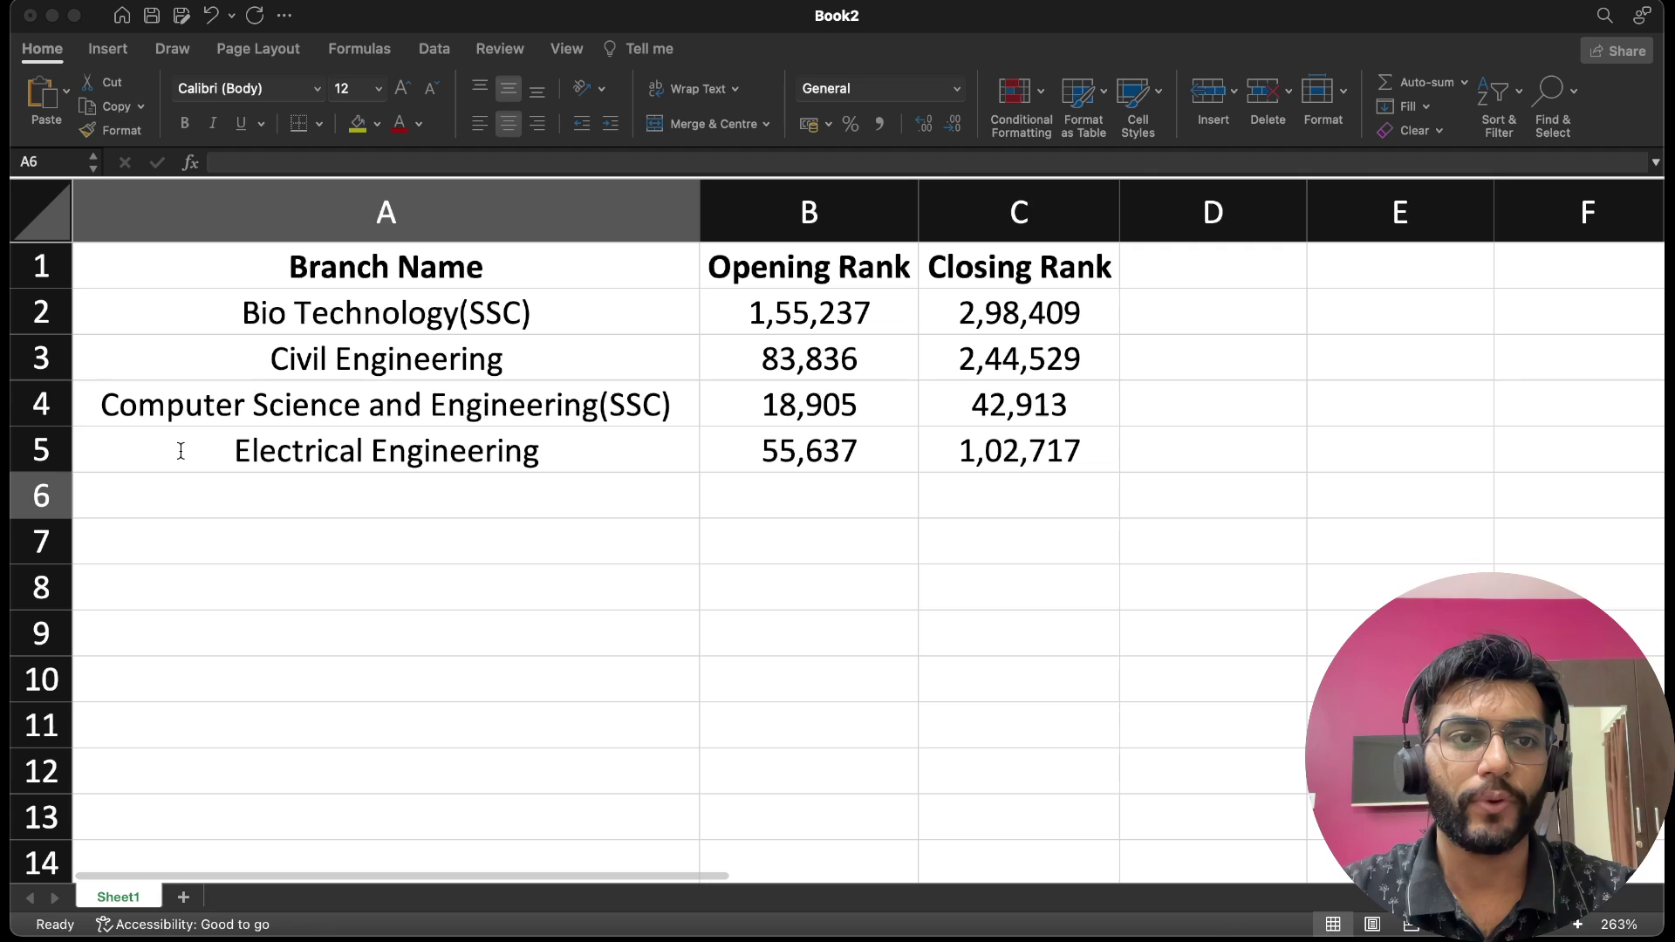
{"action": "left_click", "coordinate": [448, 450]}
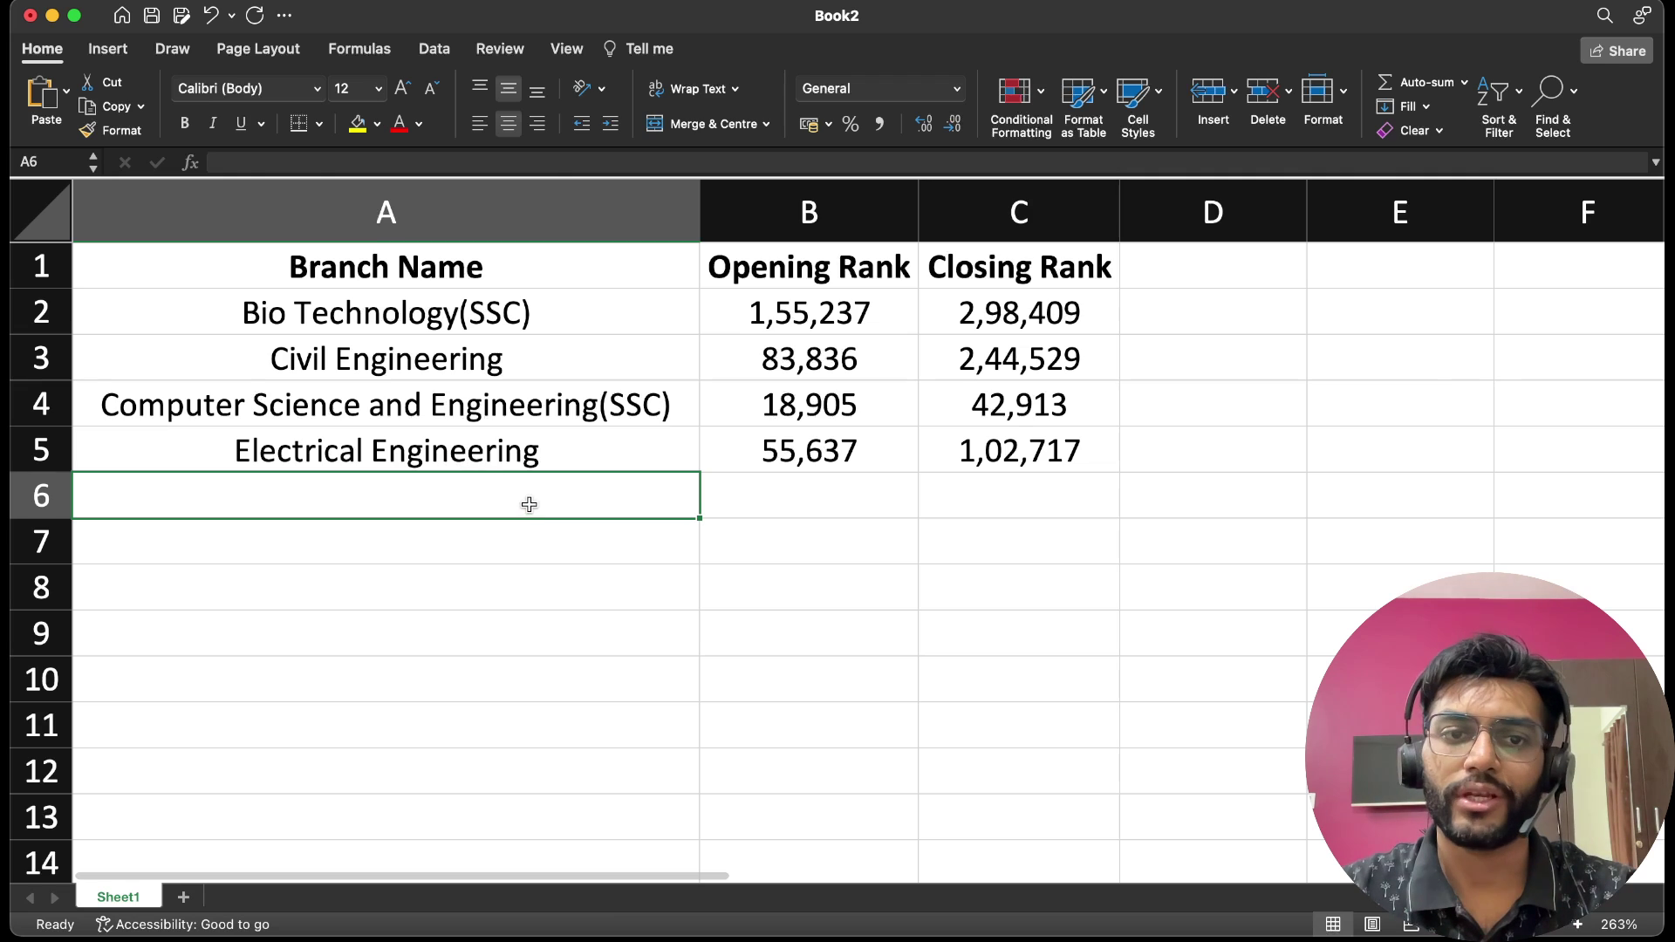
{"action": "type", "text": "Electronics & Instrumentation Engineering"}
{"action": "key", "text": "Return"}
{"action": "key", "text": "Up"}
{"action": "key", "text": "Right"}
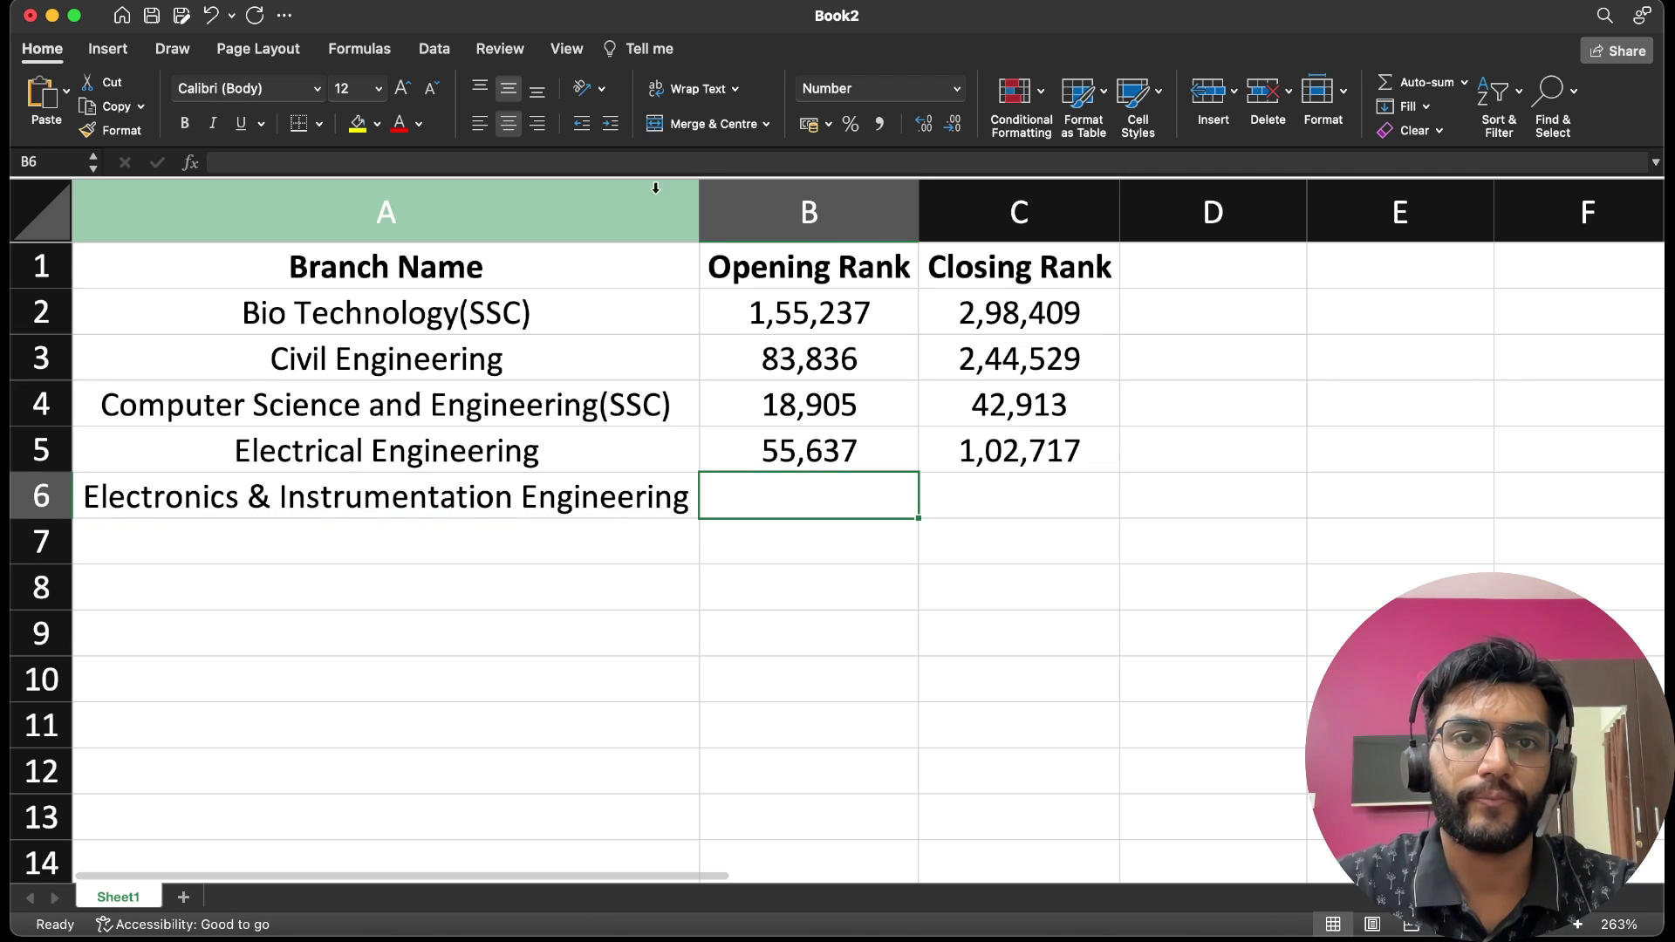
{"action": "double_click", "coordinate": [698, 203]}
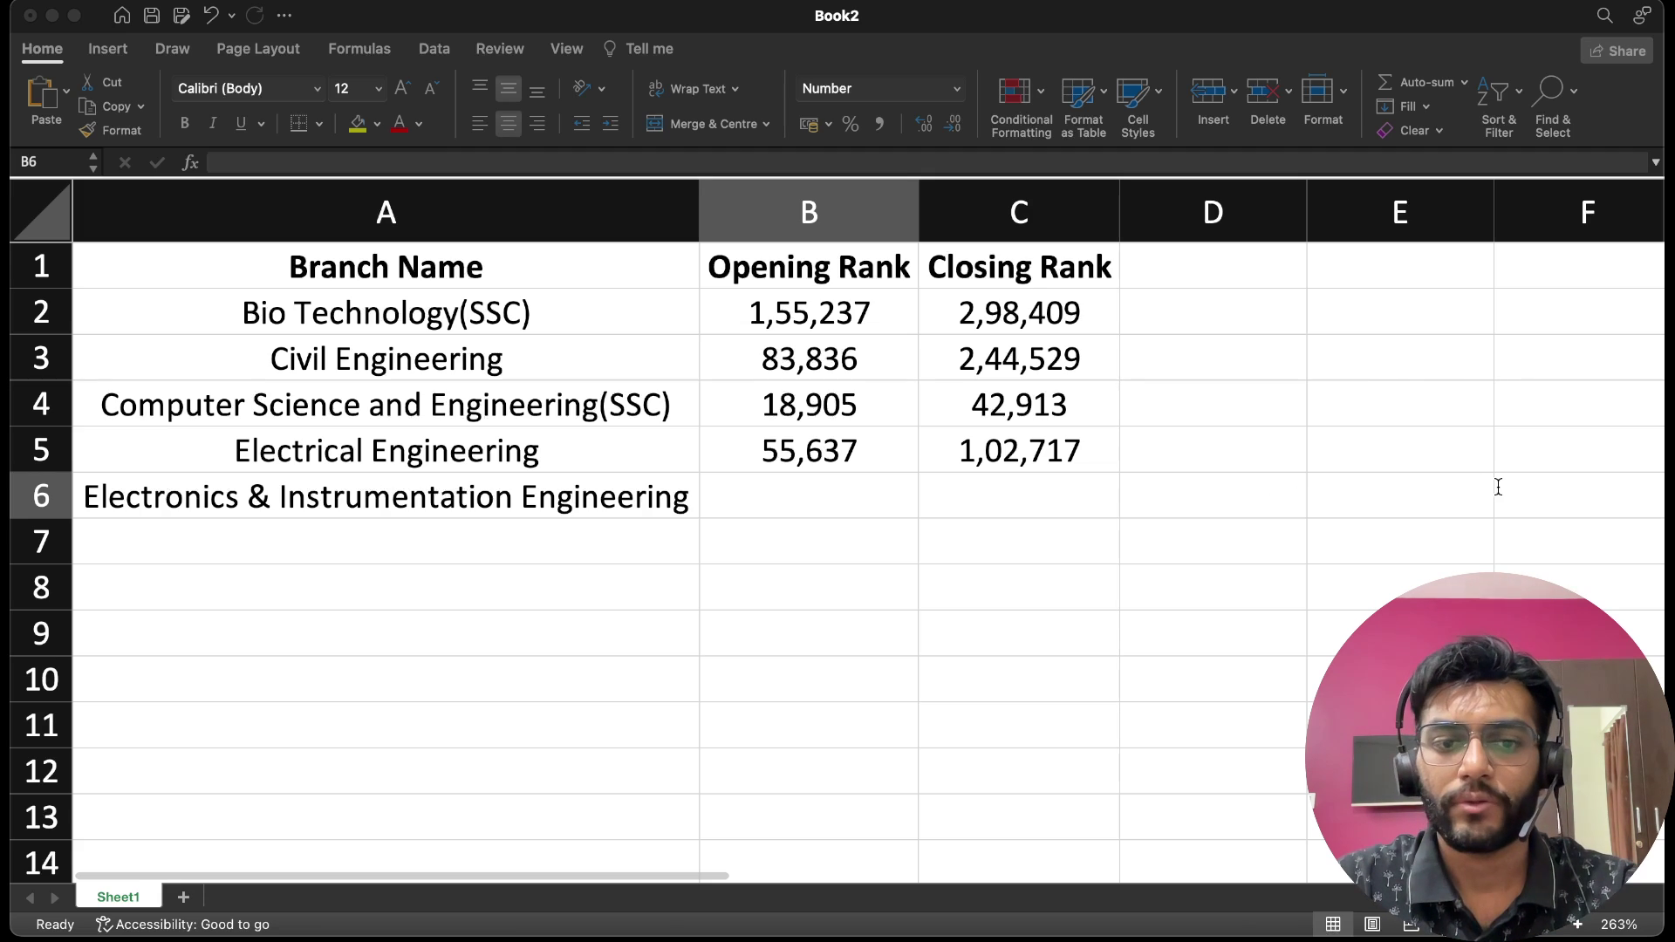
Fill in the Electronics & Instrumentation Engineering ranks from the PDF: opening rank 63022 in B6 and closing rank 109575 in C6.
{"action": "left_click", "coordinate": [719, 496]}
{"action": "type", "text": "63022"}
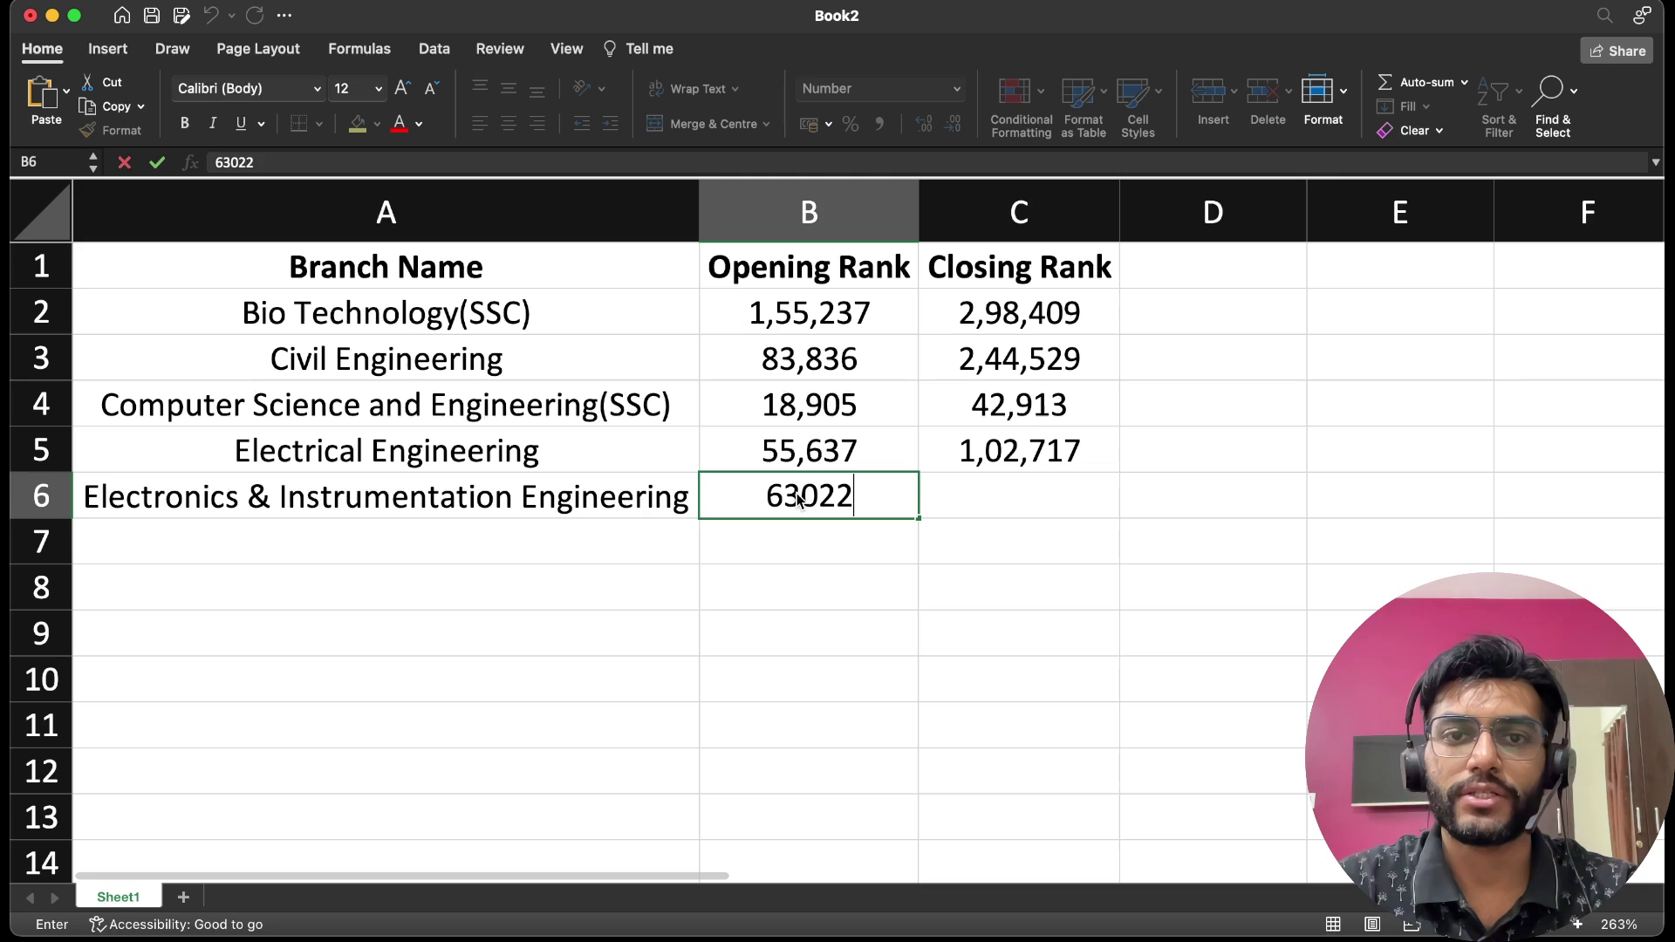
{"action": "key", "text": "Tab"}
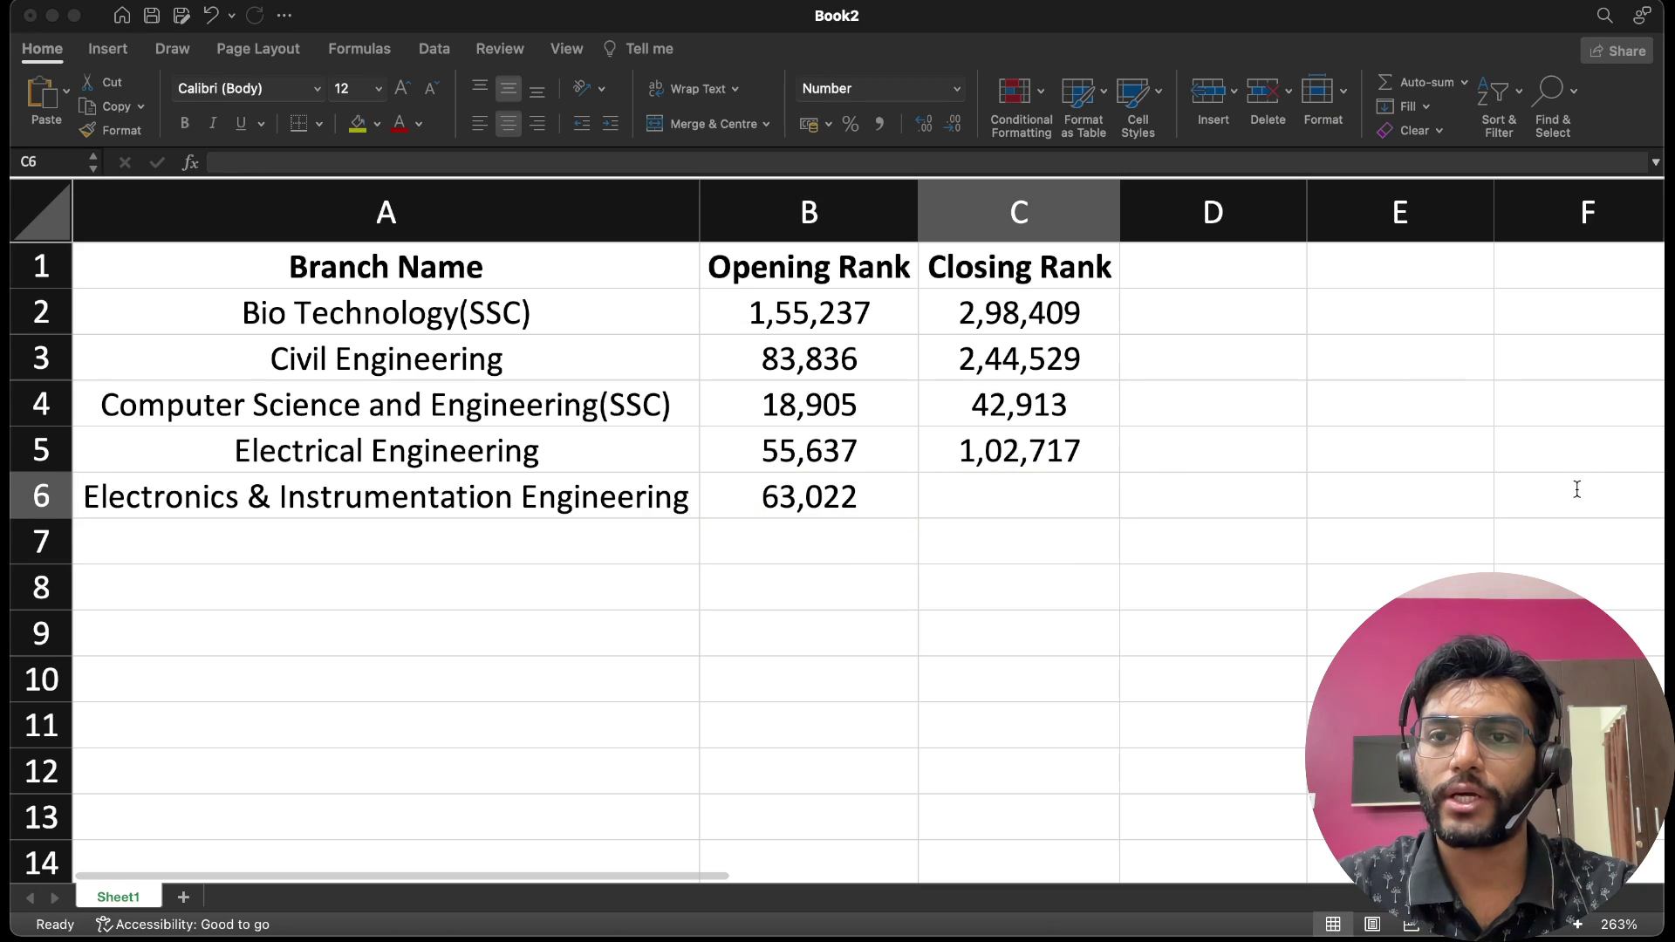
{"action": "left_click", "coordinate": [1017, 494]}
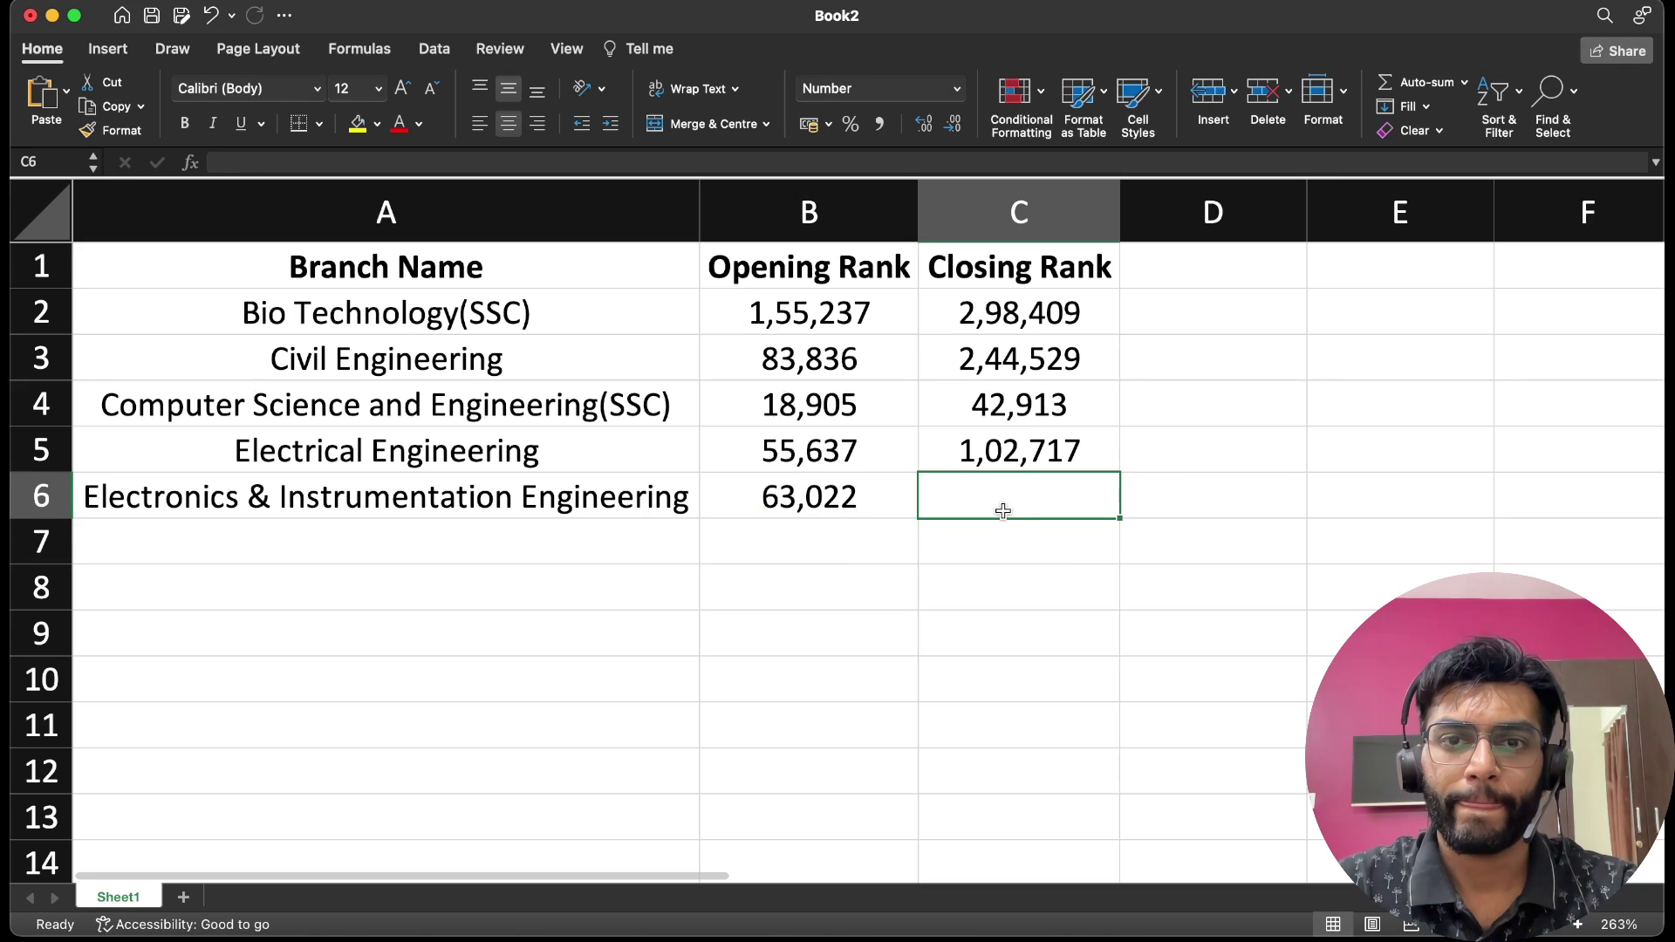
{"action": "type", "text": "109575"}
{"action": "key", "text": "Return"}
Enter Fashion & Apparel Technology(SSC) from the cutoff PDF as the branch name in A7.
{"action": "key", "text": "Left"}
{"action": "key", "text": "Left"}
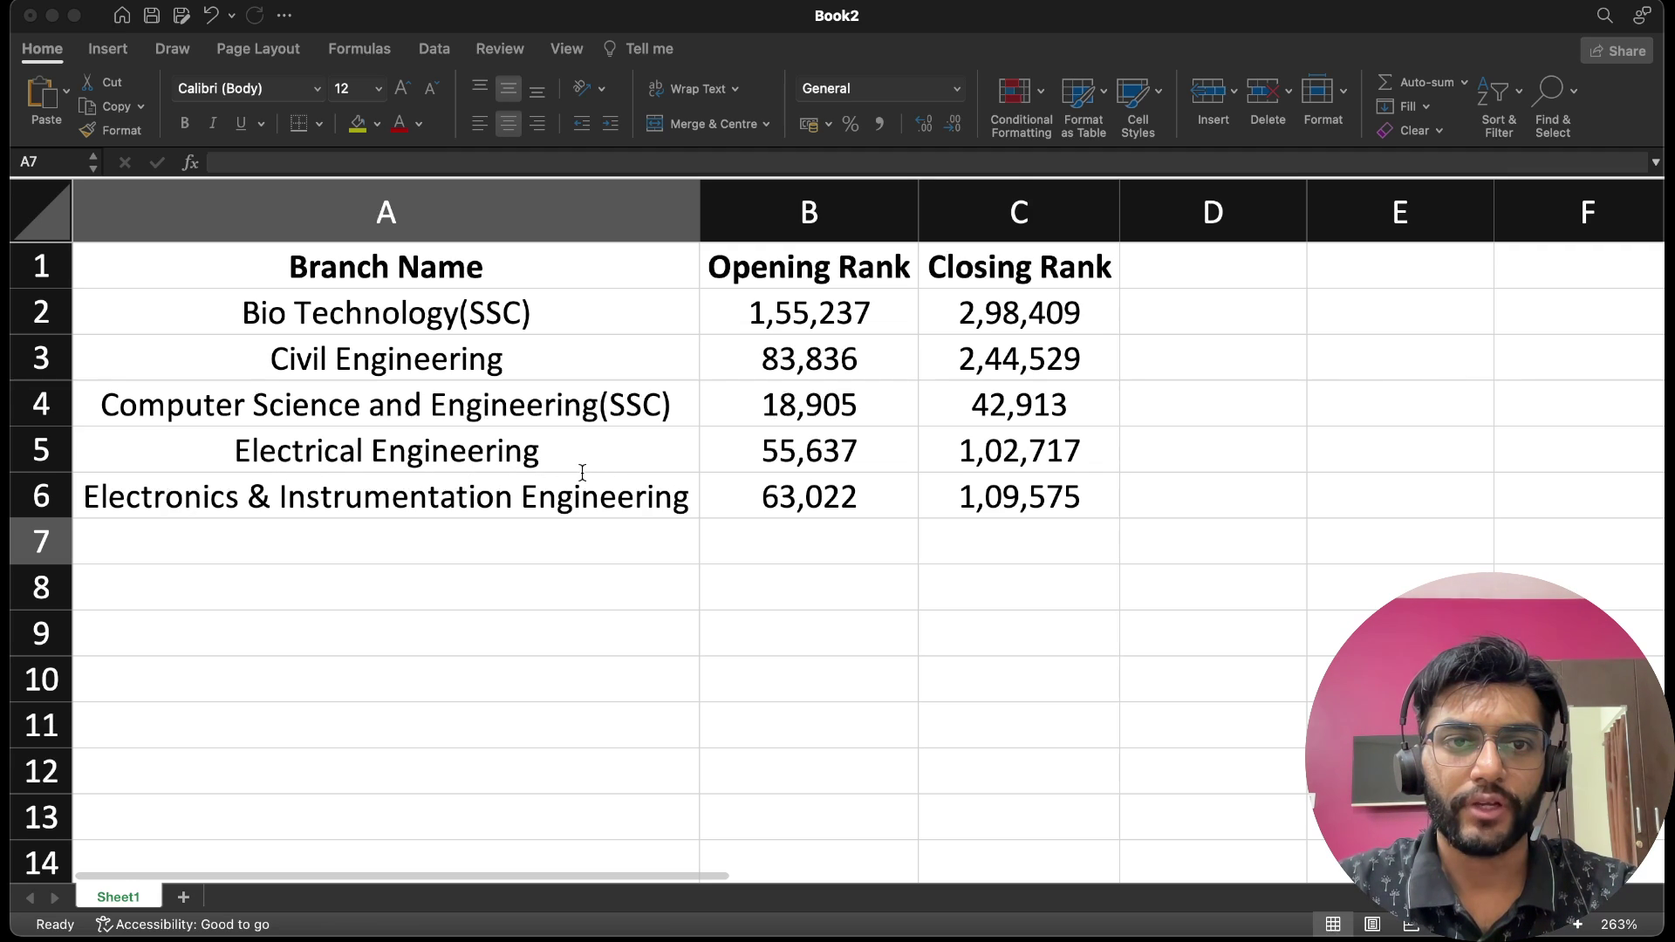
{"action": "key", "text": "super+Tab"}
{"action": "double_click", "coordinate": [418, 545]}
{"action": "type", "text": "Fashion & Apparel Technology(SSC)"}
{"action": "key", "text": "Return"}
Enter 1501276 from the cutoff PDF in B7 as Fashion & Apparel Technology's opening rank.
{"action": "key", "text": "Up"}
{"action": "key", "text": "Right"}
{"action": "key", "text": "super+Tab"}
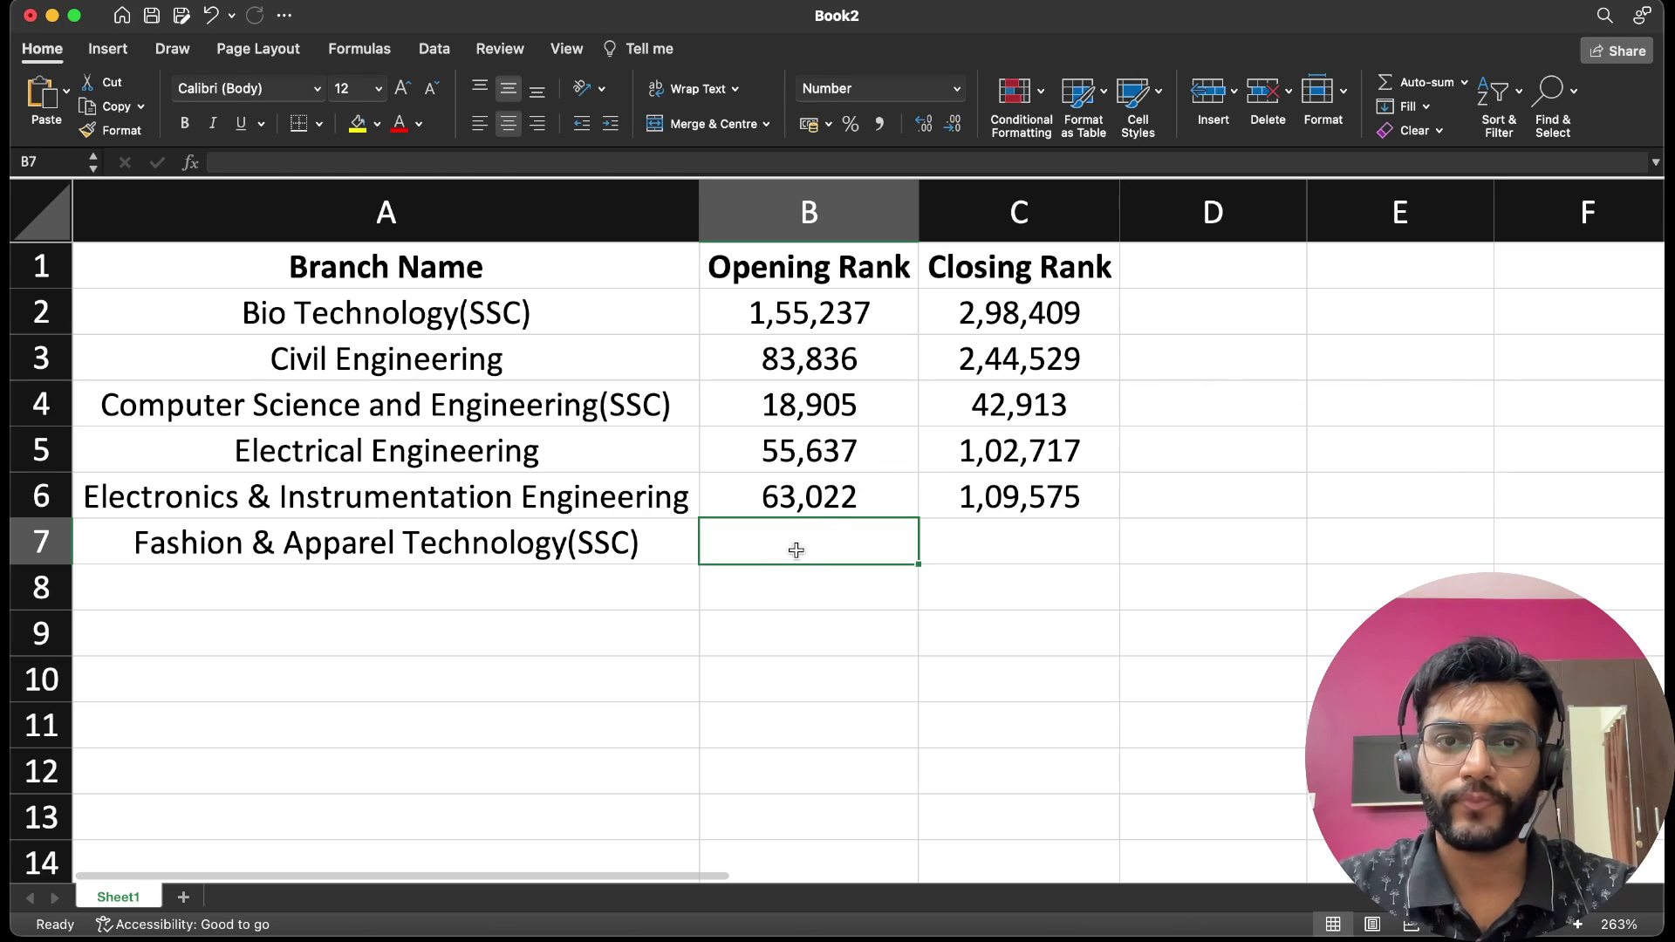
{"action": "type", "text": "1501276"}
{"action": "key", "text": "Return"}
Enter 1501276 in C7 as Fashion & Apparel Technology's closing rank, keeping the cell's existing formatting.
{"action": "key", "text": "Right"}
{"action": "key", "text": "Up"}
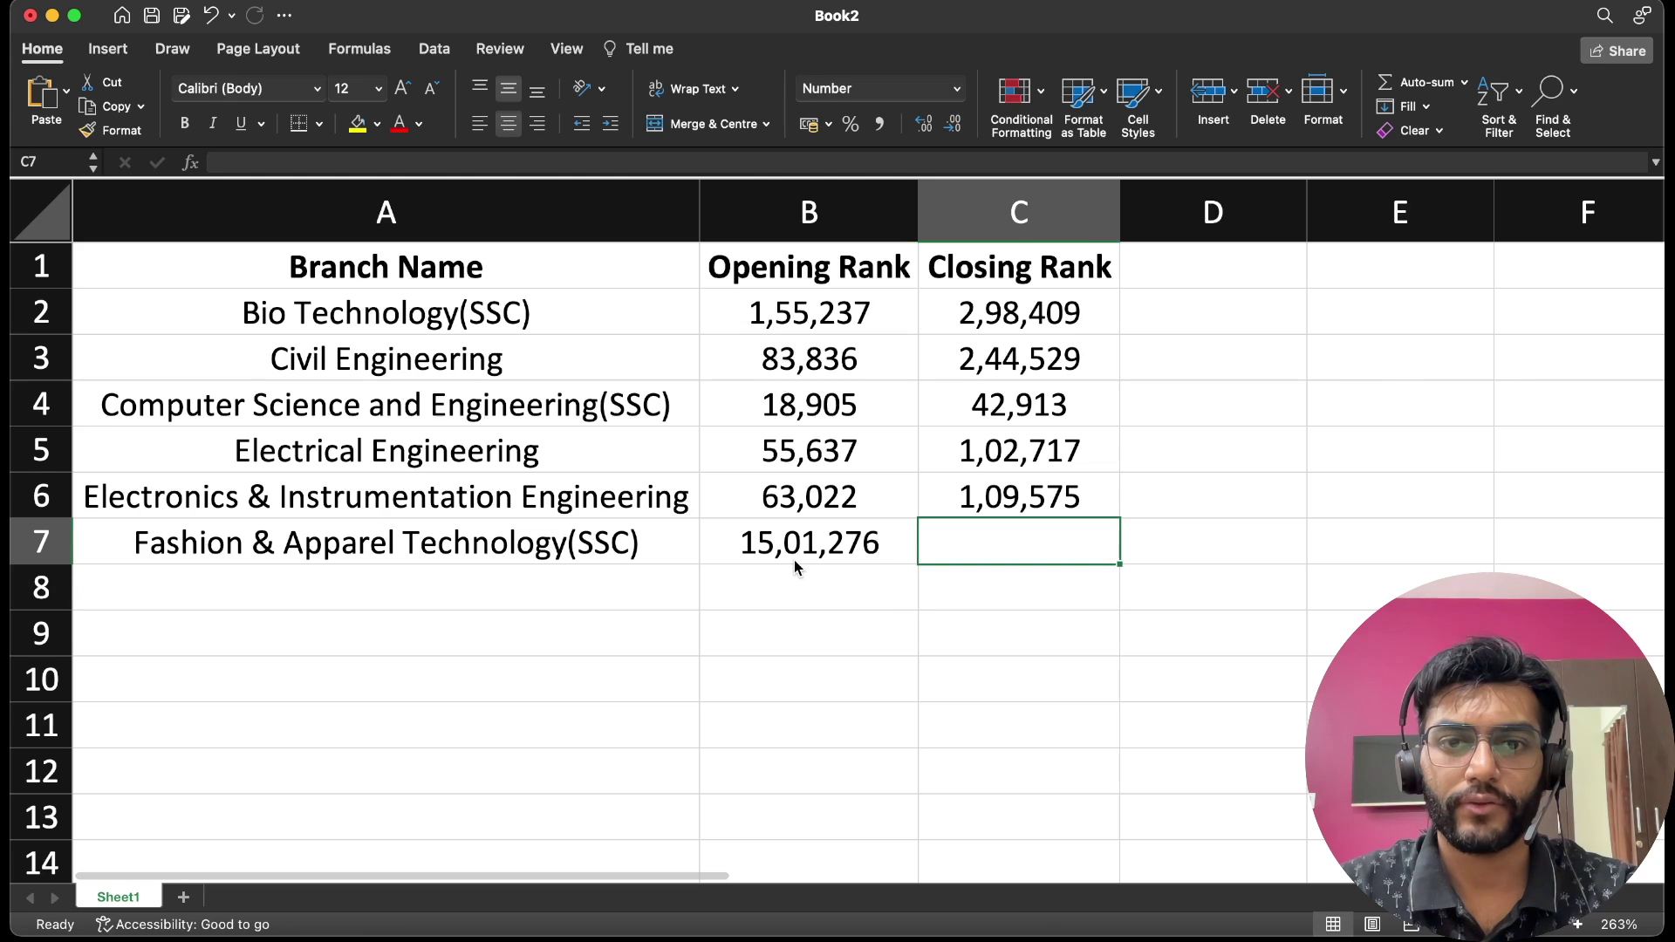
{"action": "type", "text": "1501276"}
{"action": "key", "text": "super+z"}
{"action": "double_click", "coordinate": [1036, 549]}
{"action": "type", "text": "1501276"}
{"action": "key", "text": "Return"}
Enter Information Technology(SSC) from the cutoff PDF as the branch name in A8.
{"action": "key", "text": "Left"}
{"action": "key", "text": "Left"}
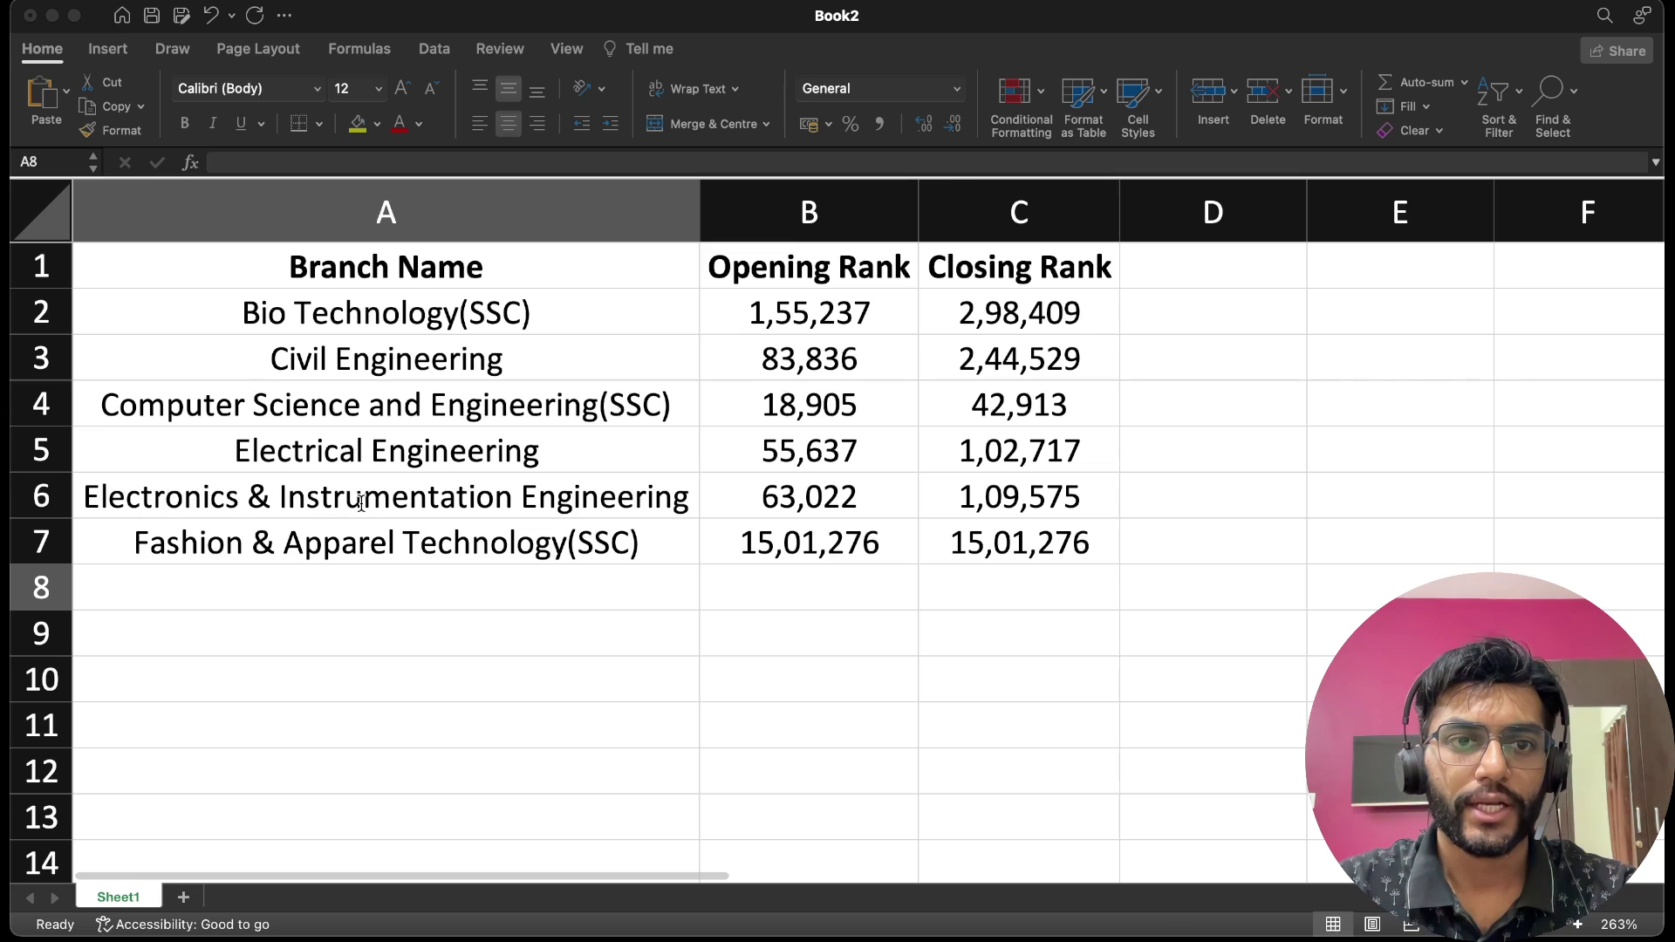
{"action": "left_click", "coordinate": [389, 527]}
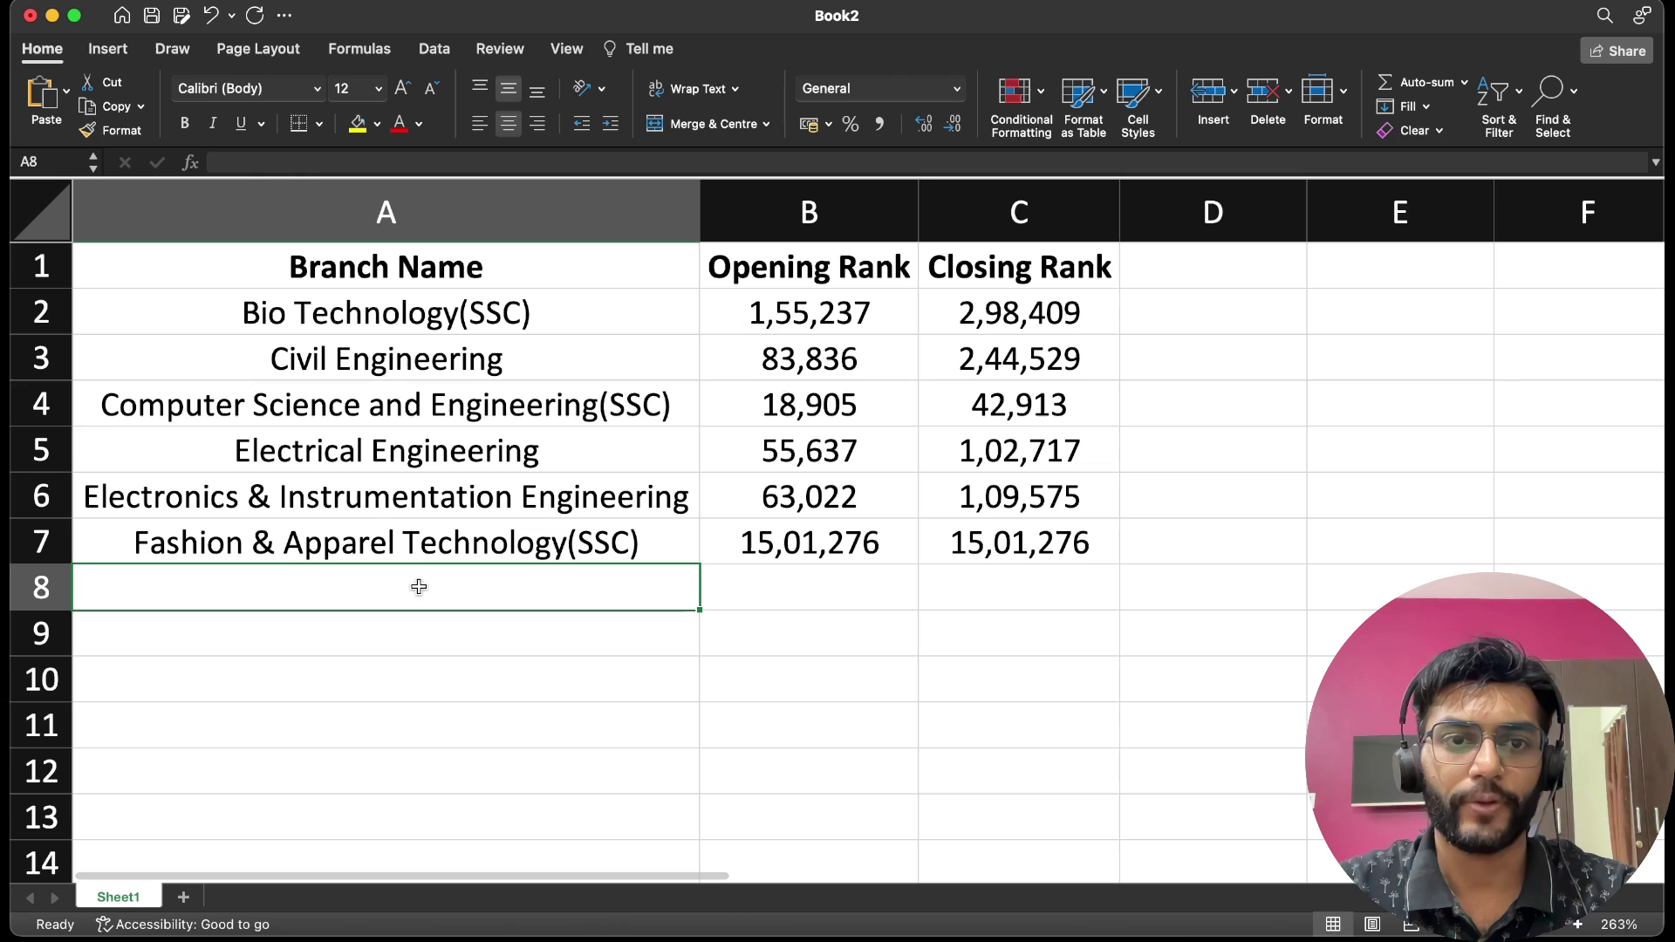
{"action": "type", "text": "Information Technology(SSC)"}
{"action": "key", "text": "Return"}
Fill in Information Technology's ranks from the PDF: opening rank 43018 in B8 and closing rank 56343 in C8.
{"action": "key", "text": "Up"}
{"action": "key", "text": "Right"}
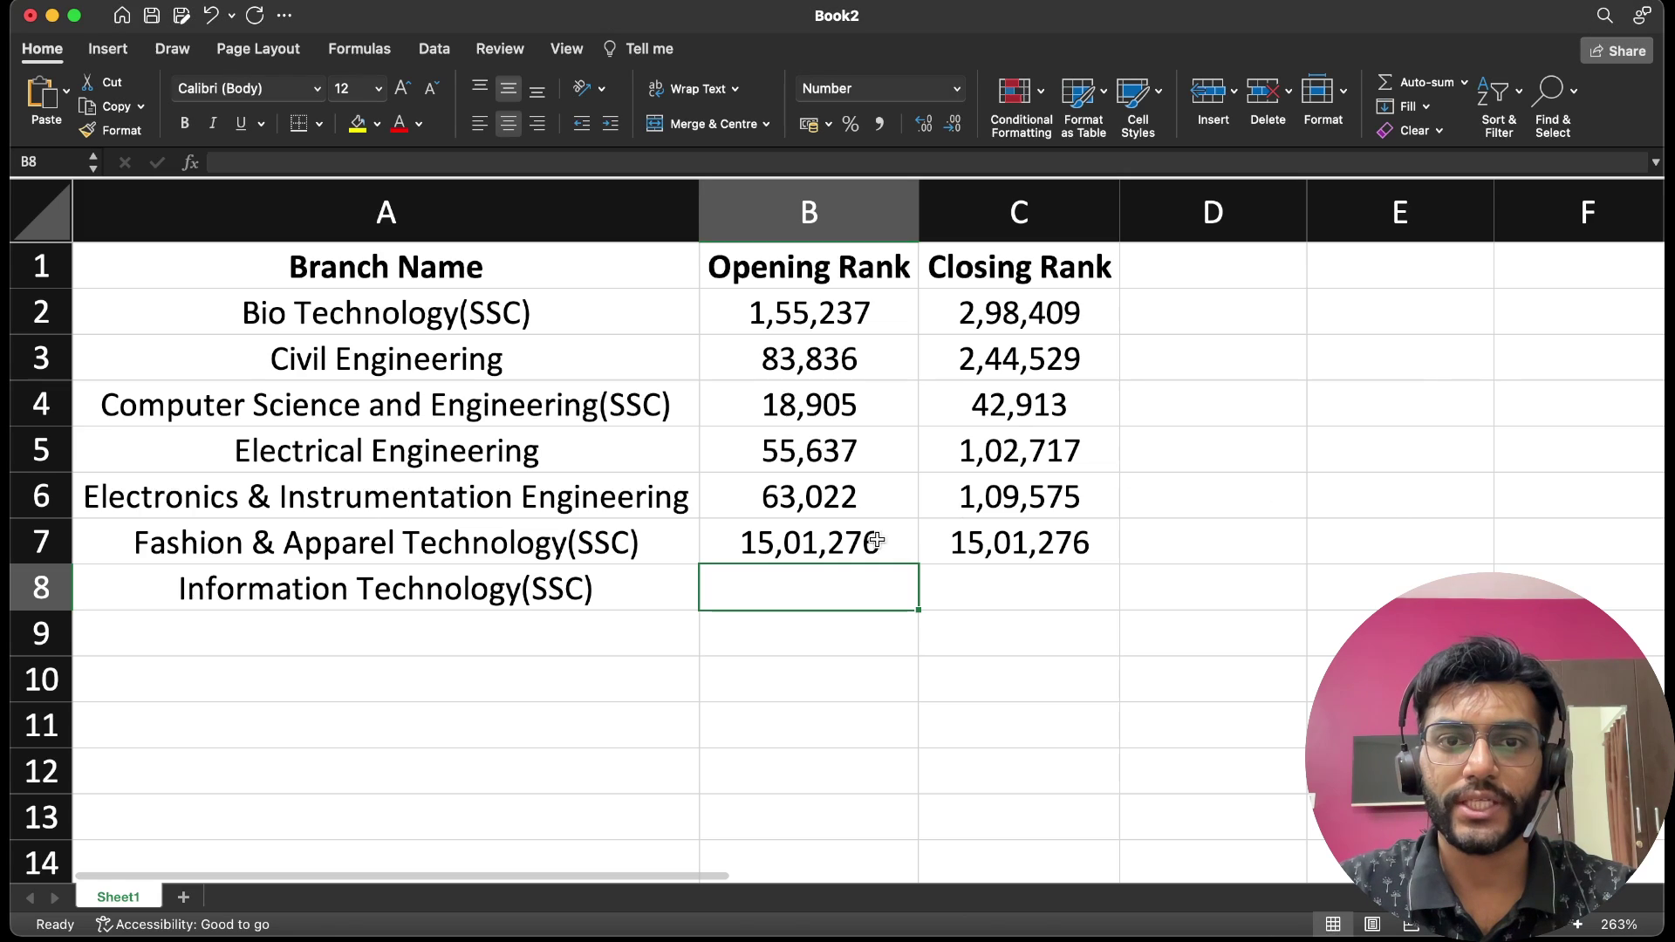
{"action": "type", "text": "43018"}
{"action": "key", "text": "Tab"}
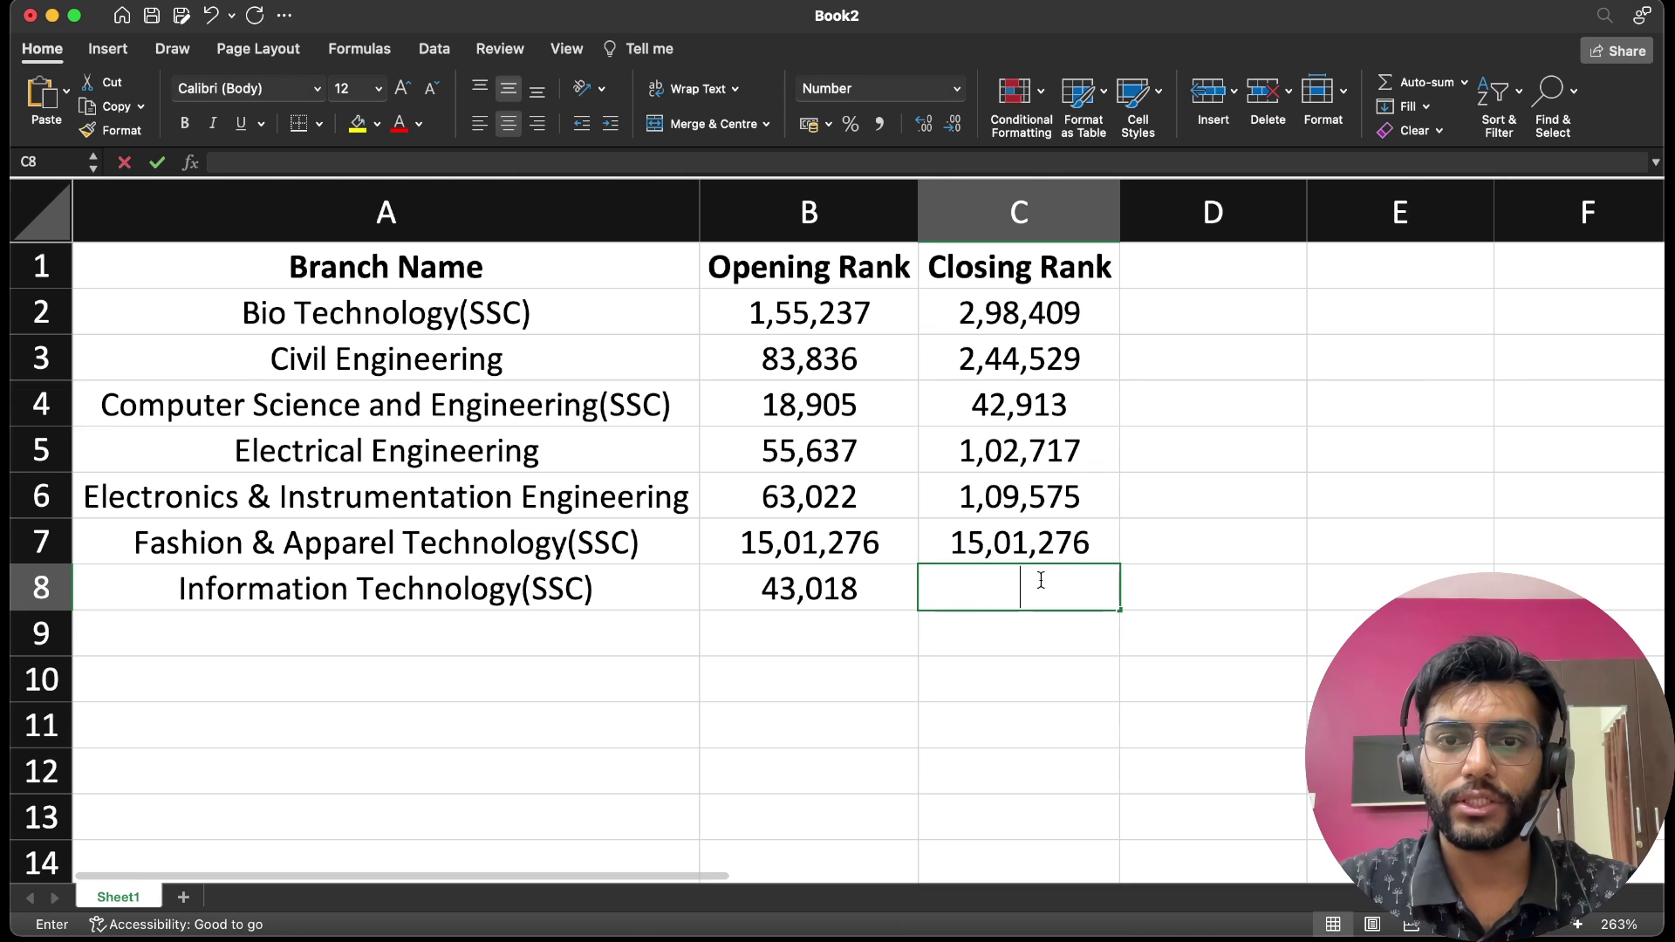
{"action": "type", "text": "56343"}
{"action": "key", "text": "Return"}
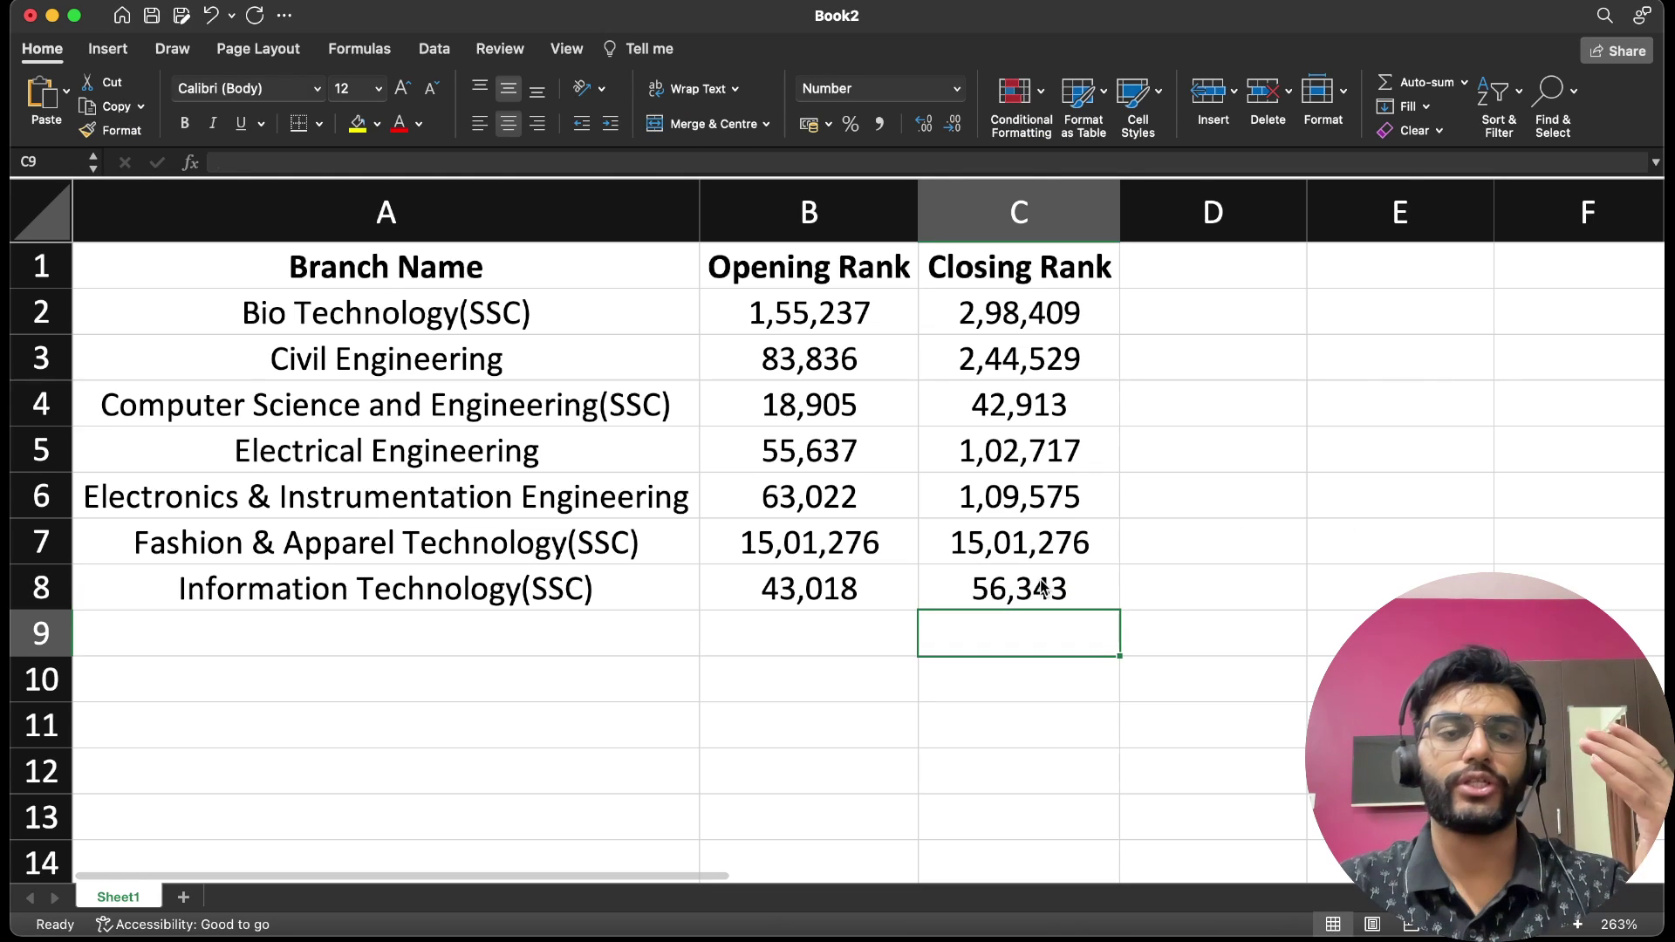
Enter Integrated MSc in Applied Chemistry from the cutoff PDF as the branch name in A9.
{"action": "key", "text": "super+Tab"}
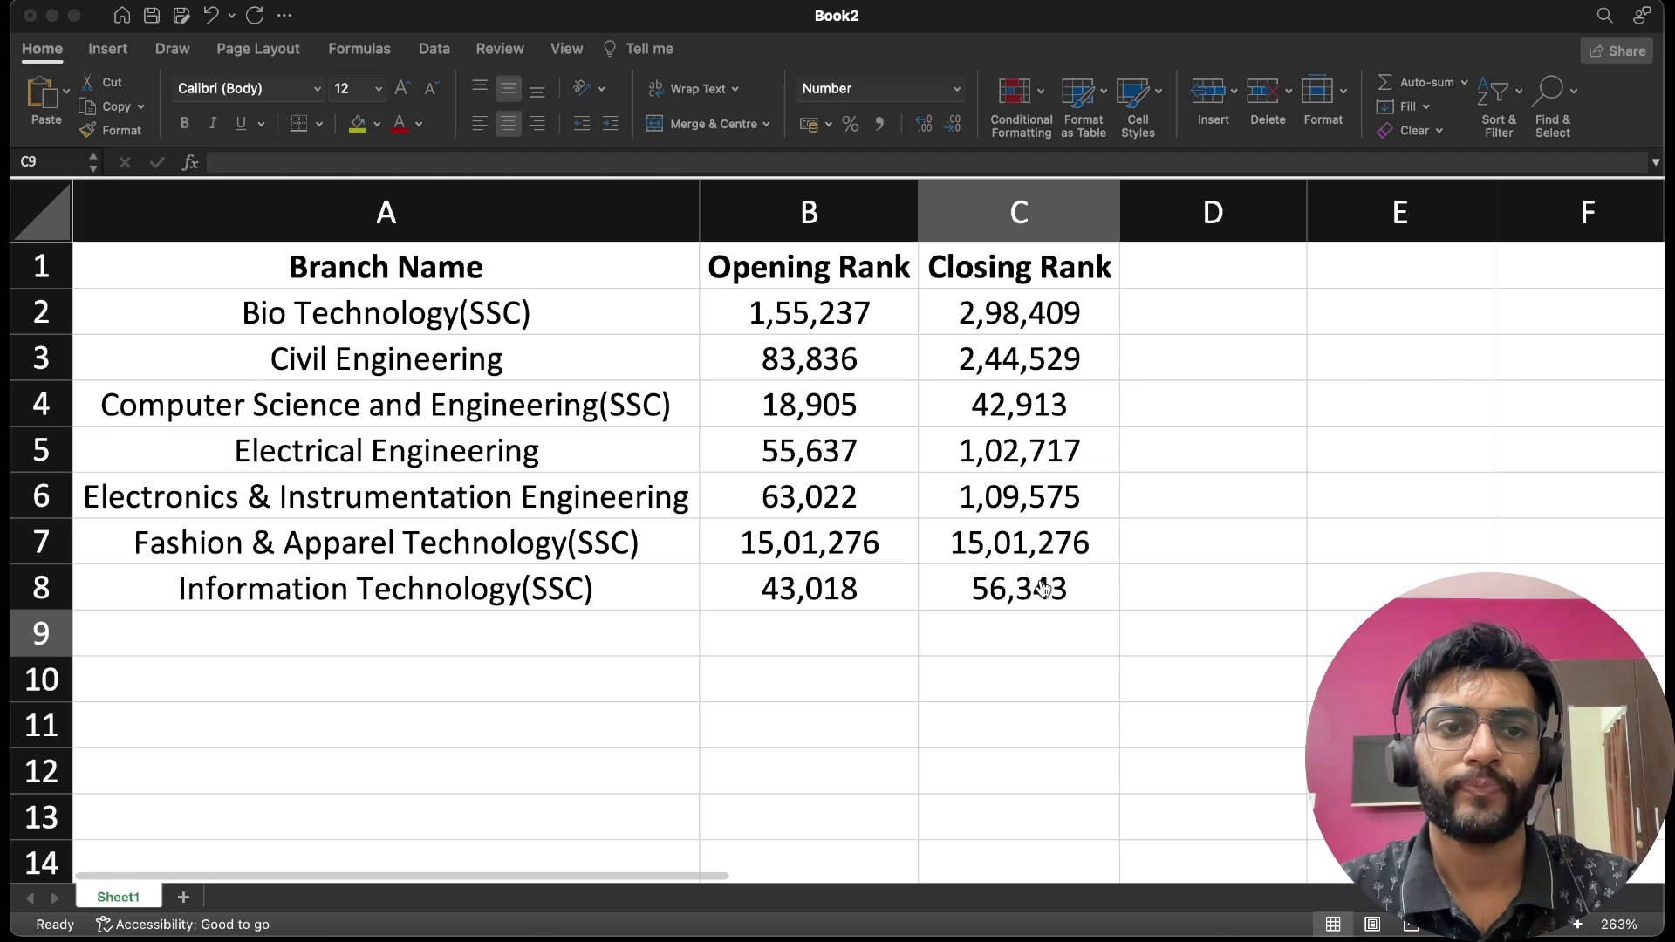
{"action": "left_click", "coordinate": [1044, 590]}
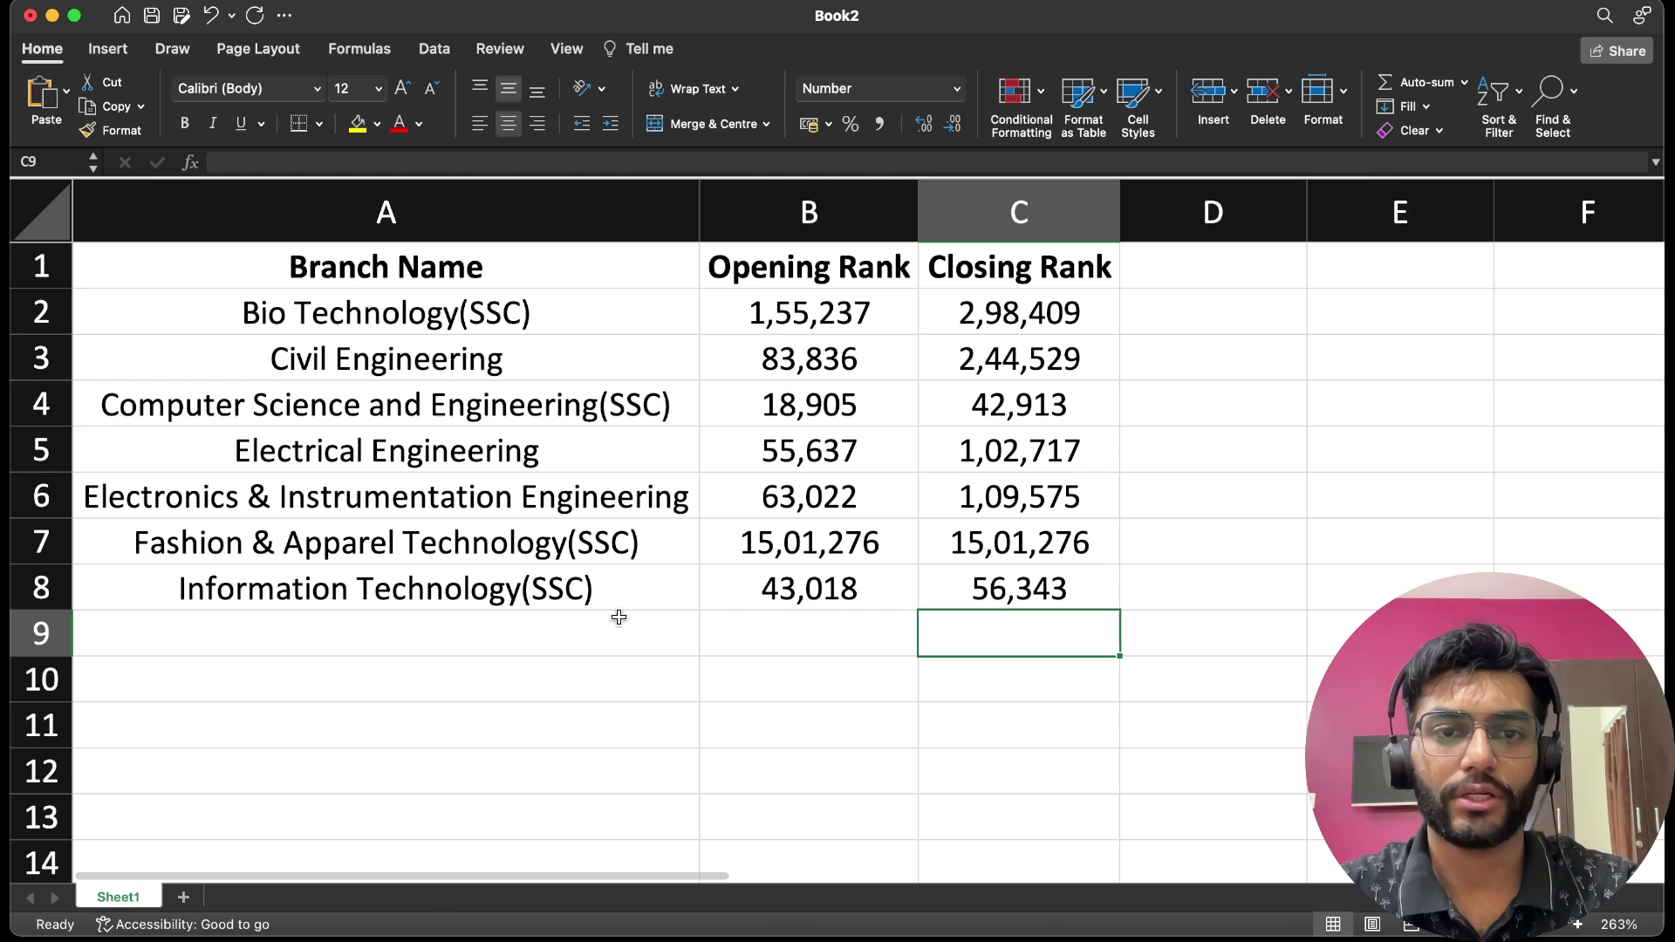
{"action": "left_click", "coordinate": [516, 632]}
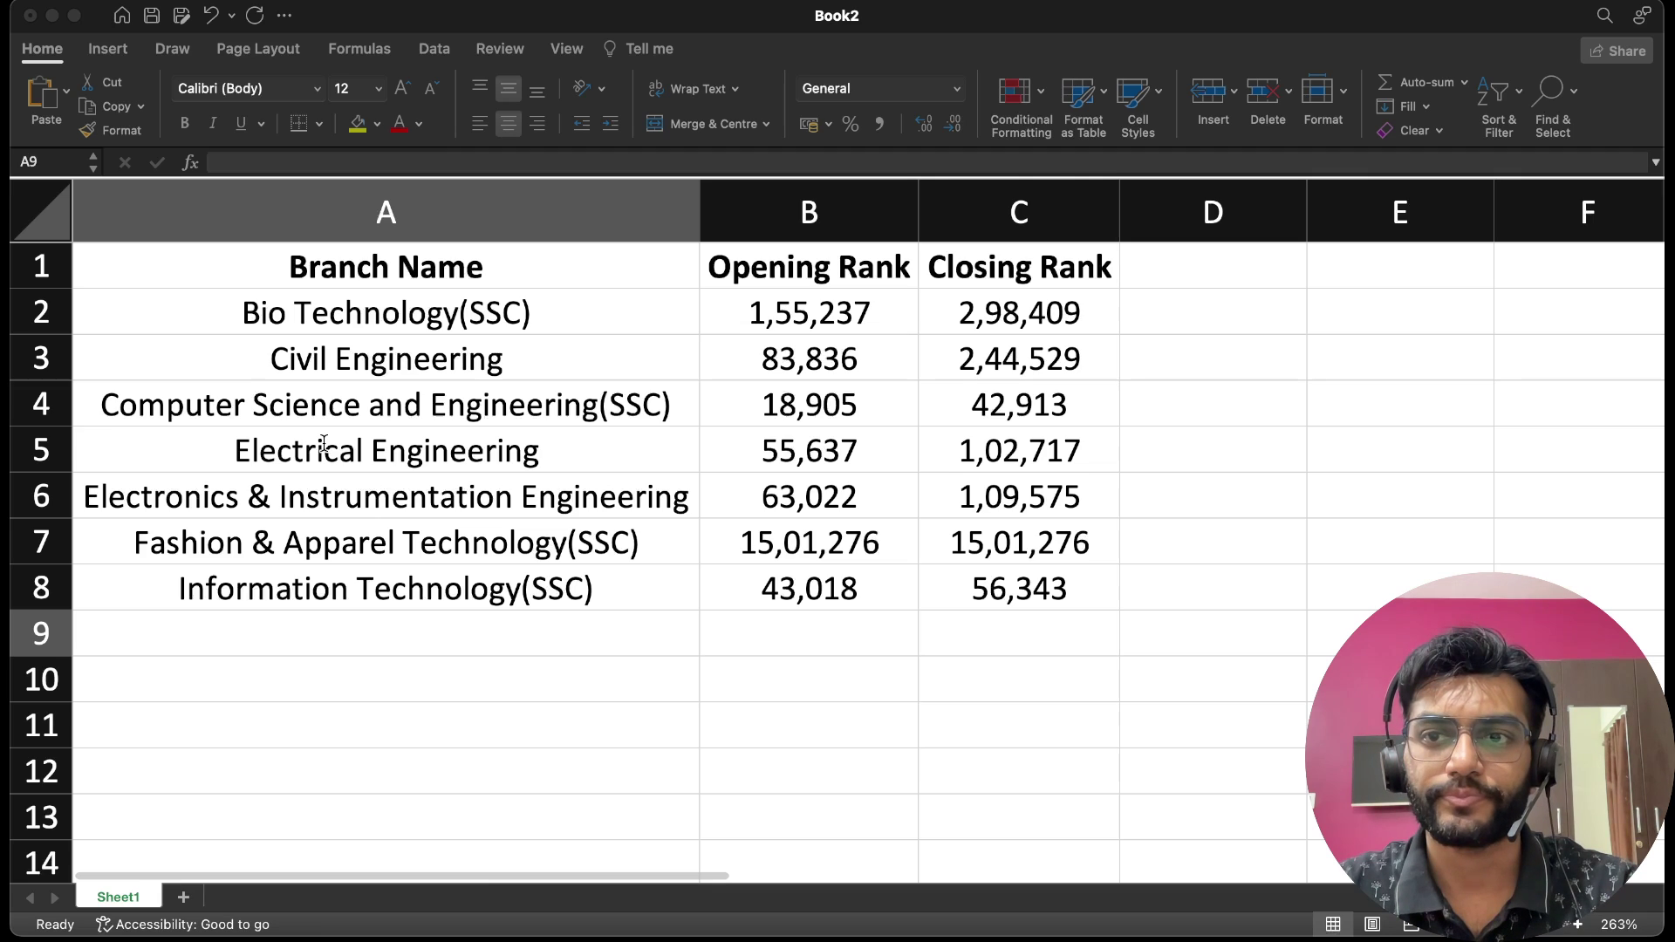
{"action": "double_click", "coordinate": [419, 638]}
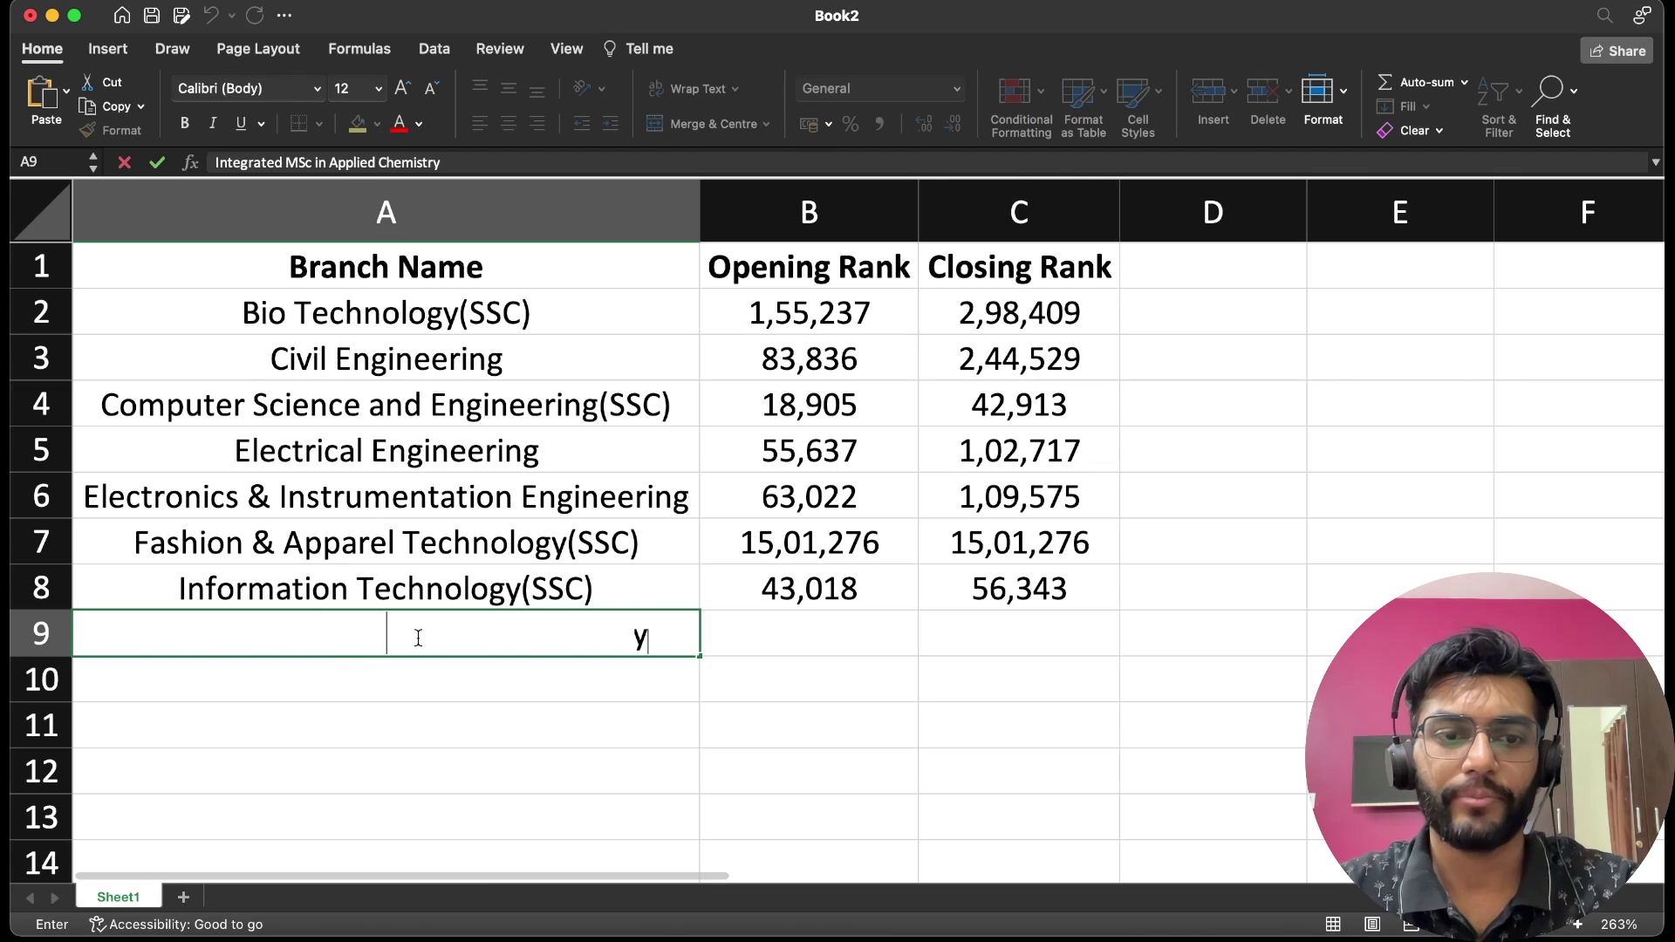
{"action": "type", "text": "Integrated MSc in Applied Chemistry"}
{"action": "key", "text": "Return"}
Fill in the Applied Chemistry ranks from the PDF: opening rank 107346 in B9 and closing rank 1505799 in C9.
{"action": "key", "text": "Up"}
{"action": "key", "text": "Right"}
{"action": "key", "text": "super+Tab"}
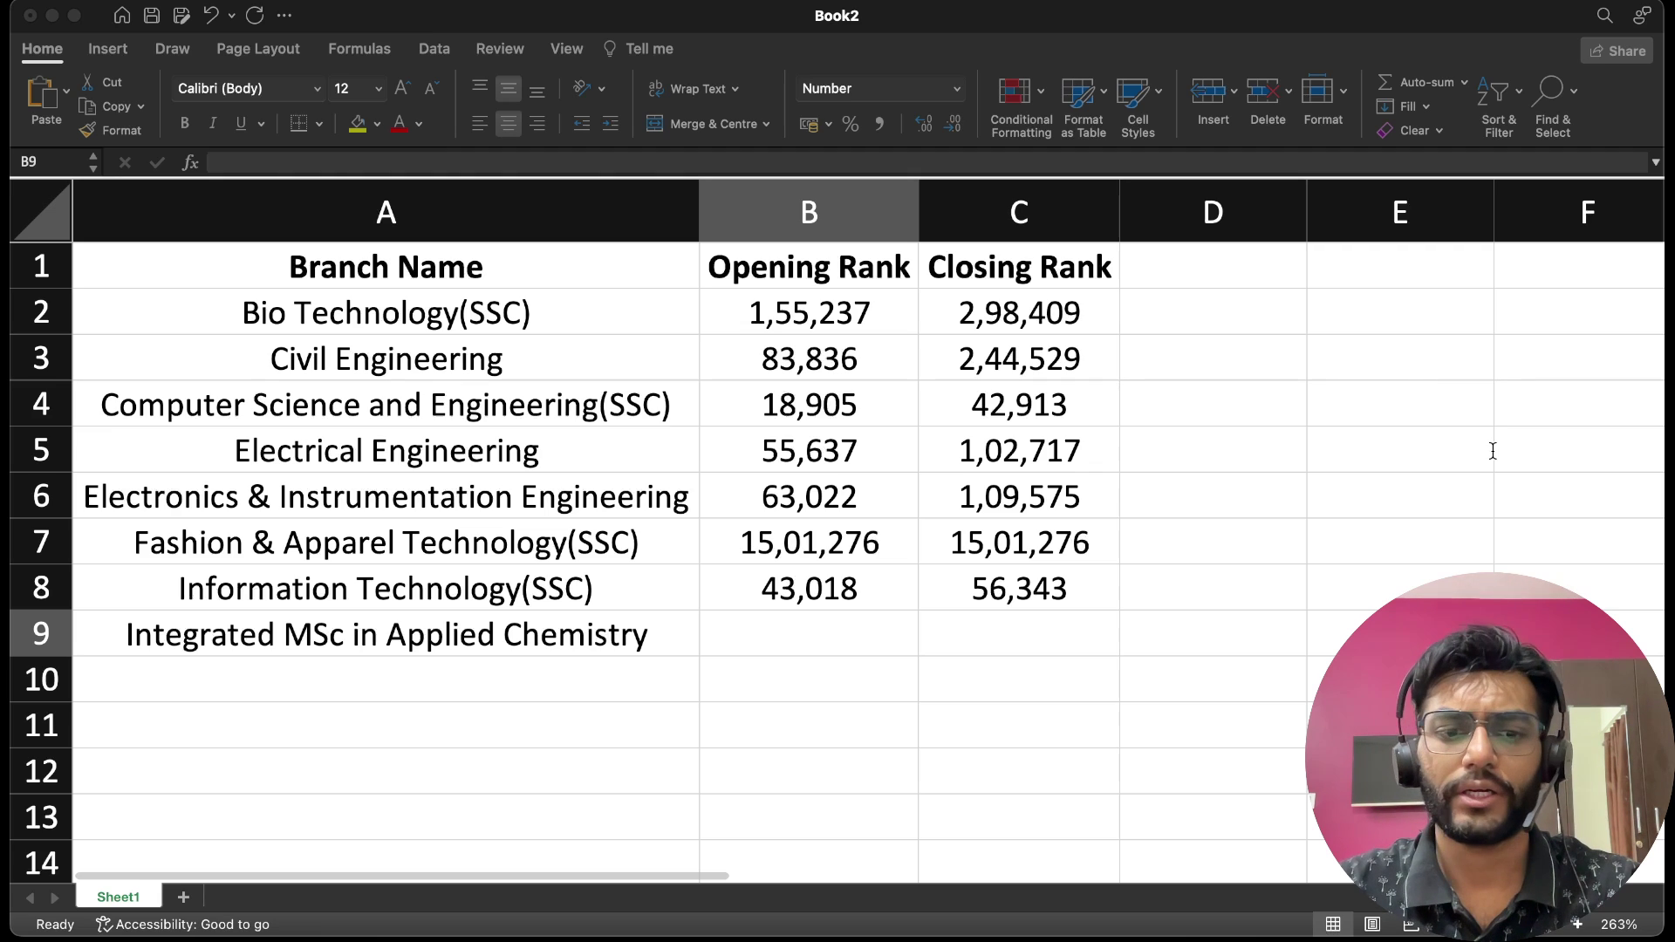
{"action": "type", "text": "107346"}
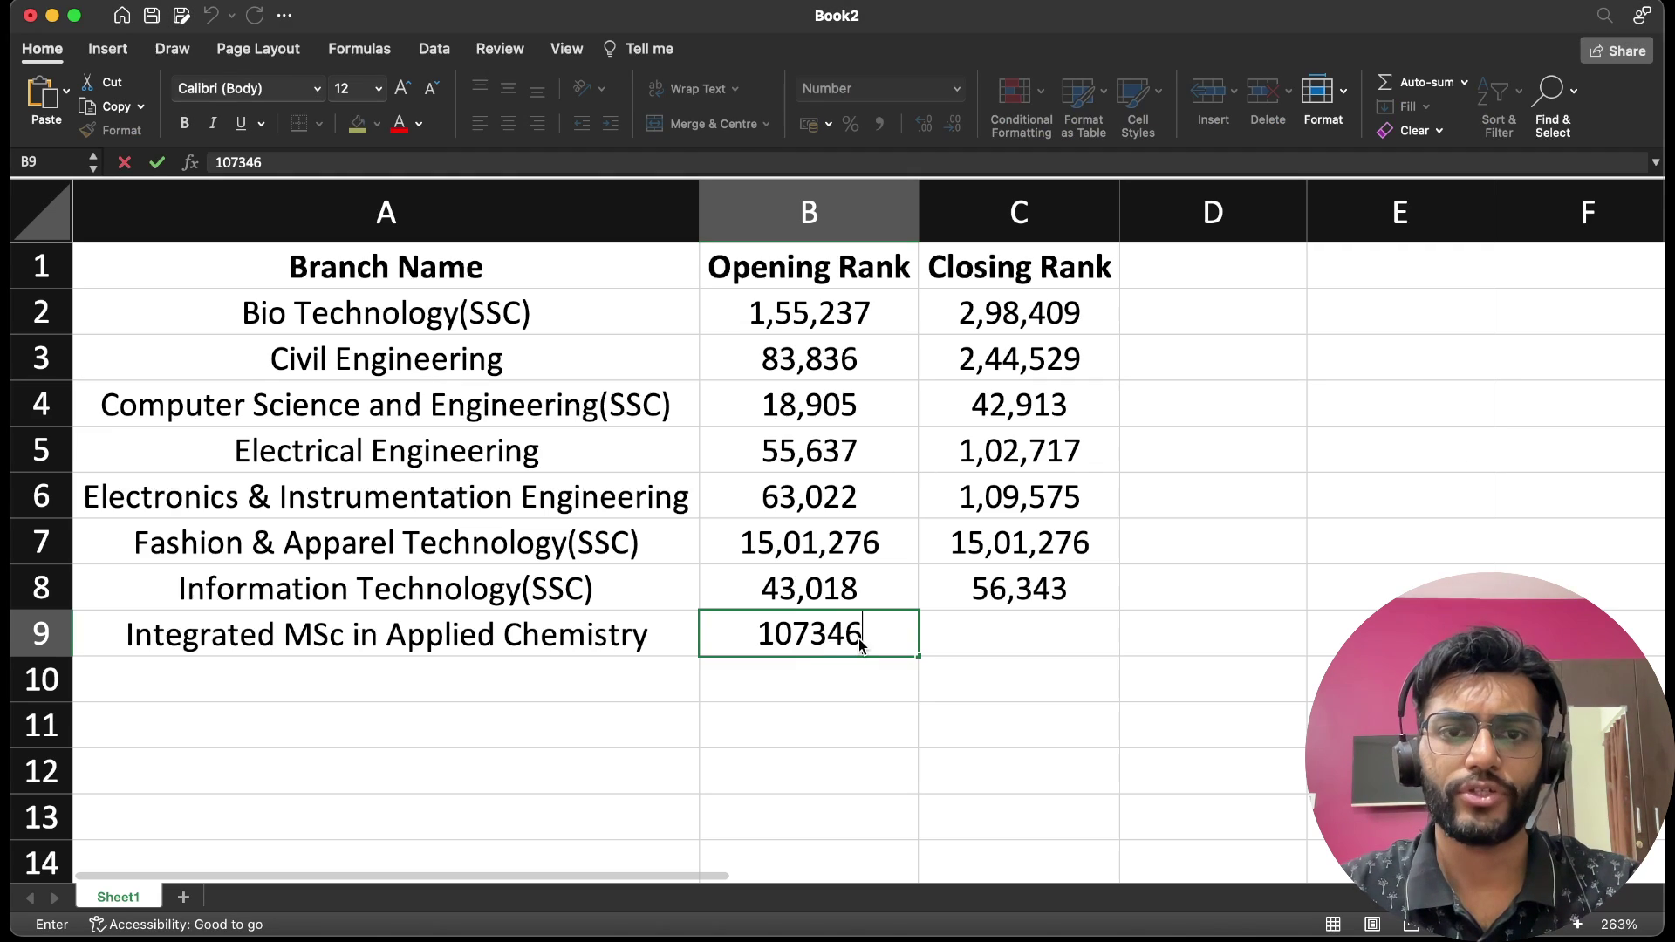
{"action": "key", "text": "Tab"}
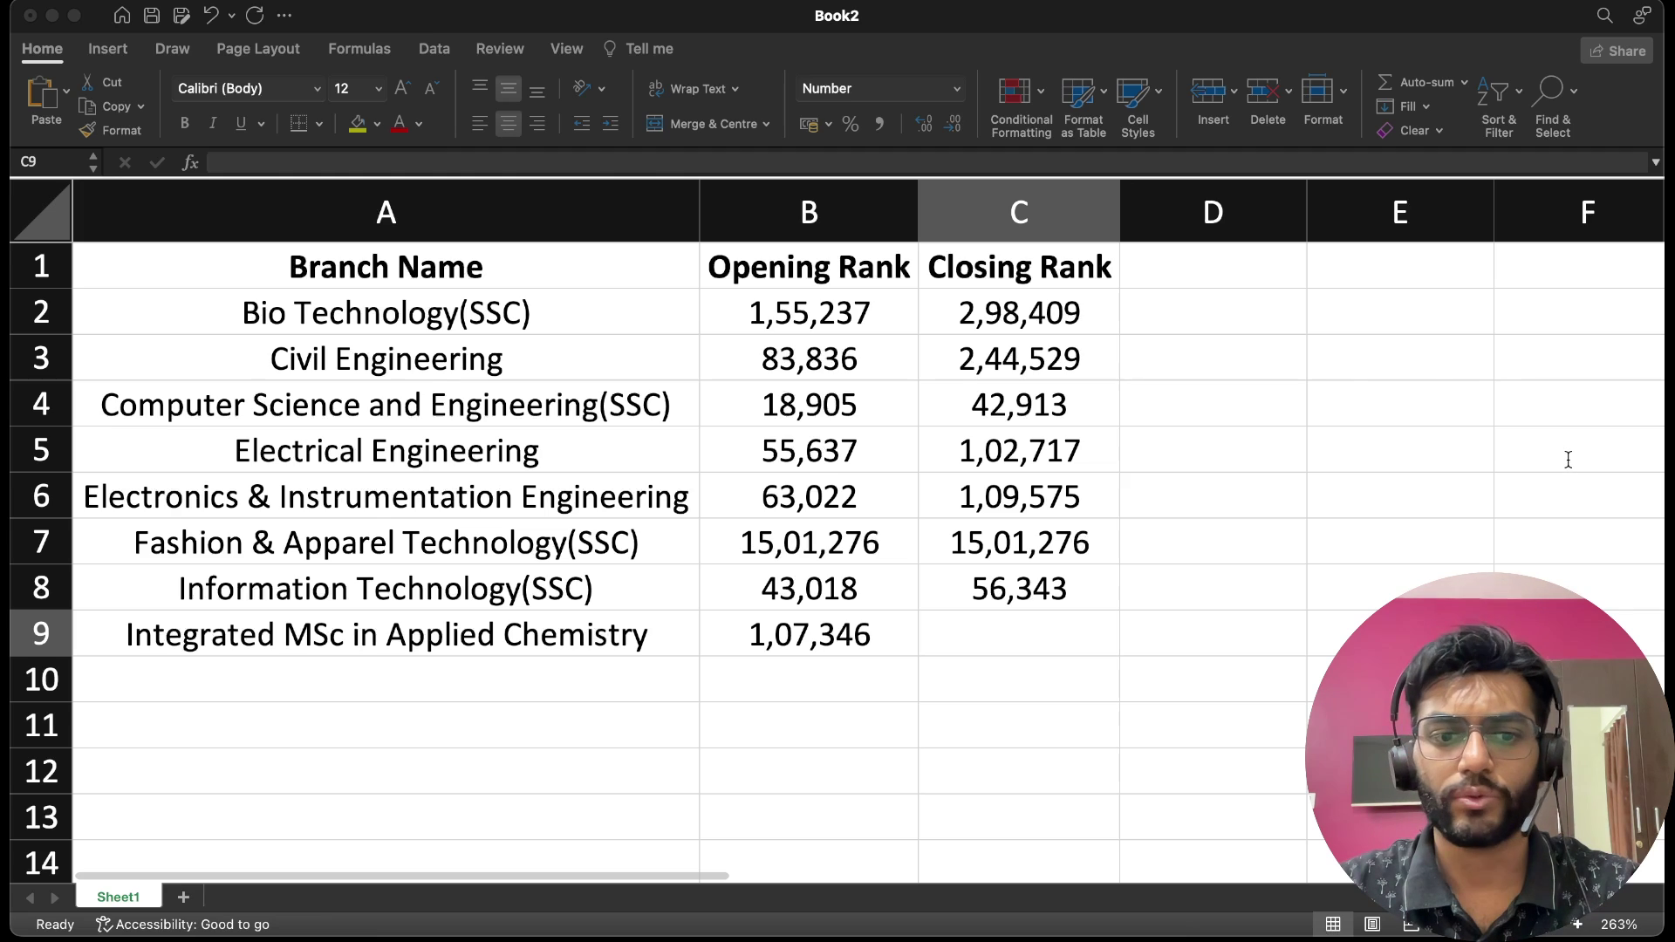
{"action": "key", "text": "super+Tab"}
{"action": "type", "text": "1505799"}
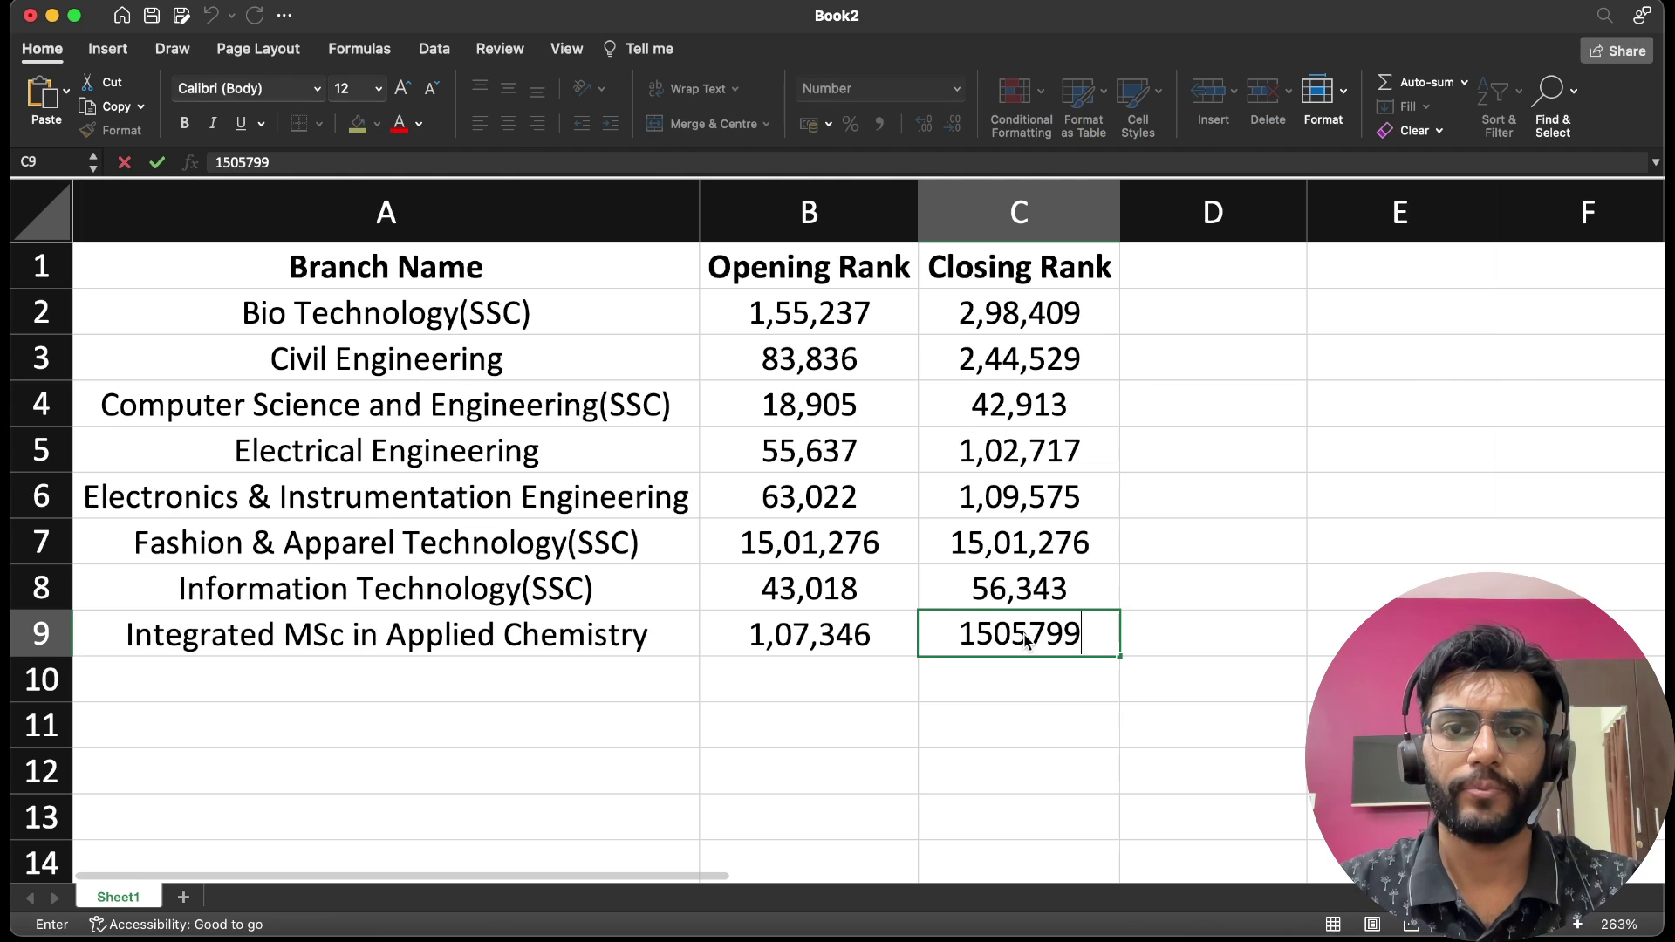
{"action": "key", "text": "Return"}
Enter Integrated MSc in Applied Physics from the cutoff PDF in A10, making sure the name starts with its capital I.
{"action": "key", "text": "Home"}
{"action": "key", "text": "super+Tab"}
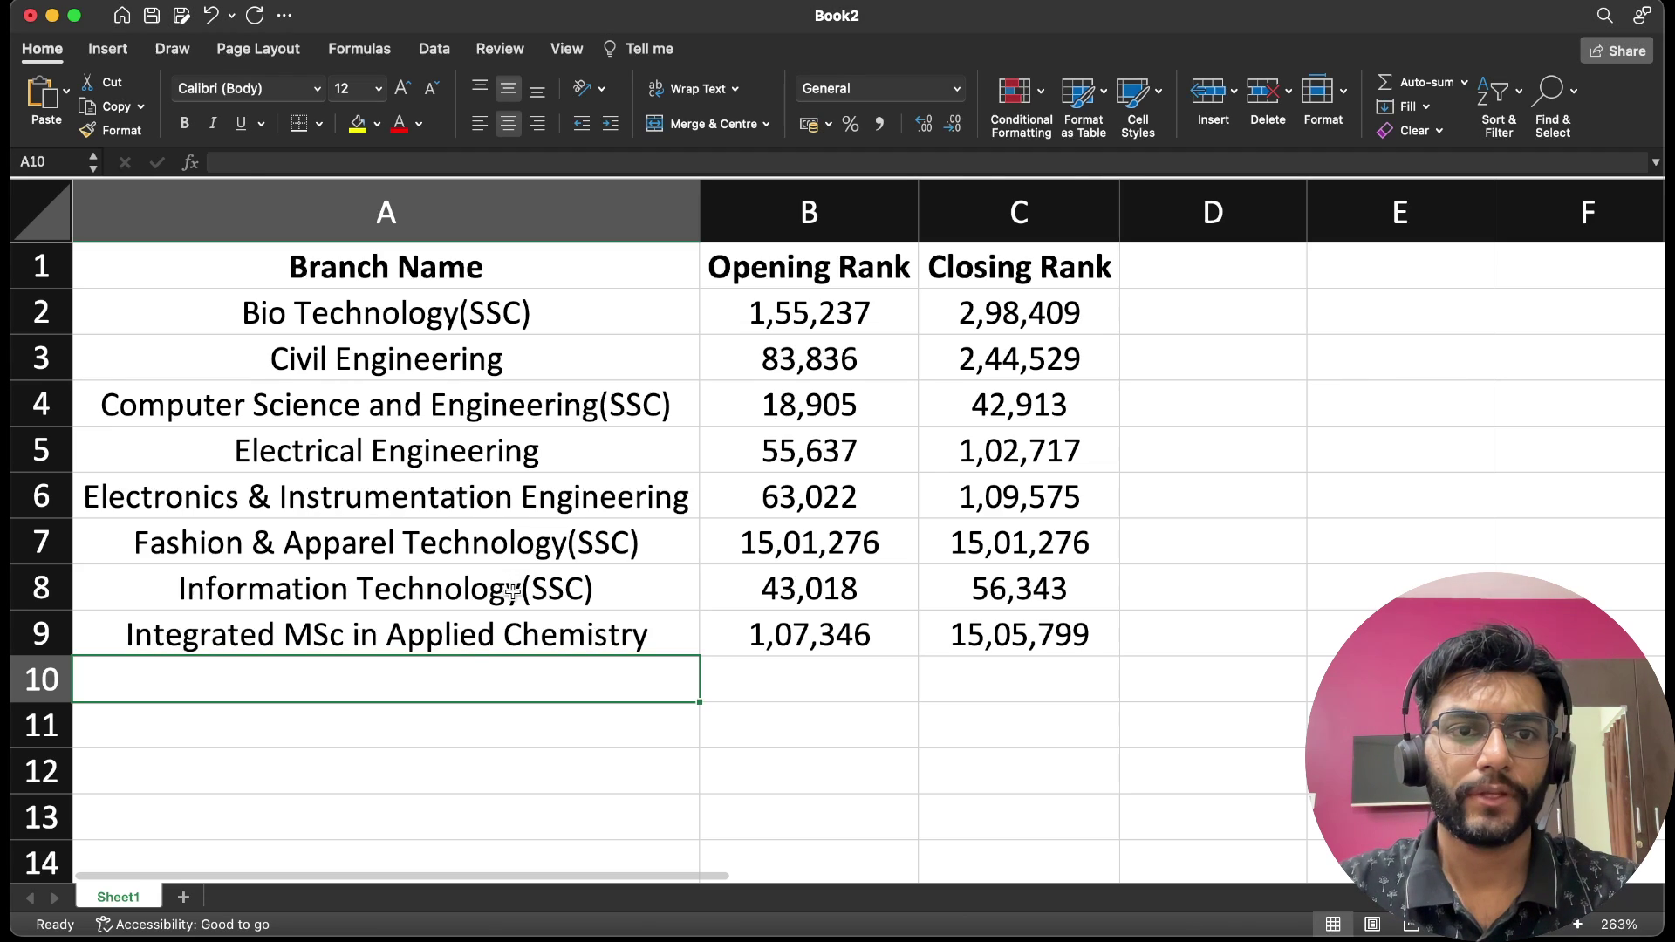
{"action": "type", "text": "ntegrated MSc in Applied Physics"}
{"action": "key", "text": "Return"}
{"action": "key", "text": "Up"}
{"action": "key", "text": "Down"}
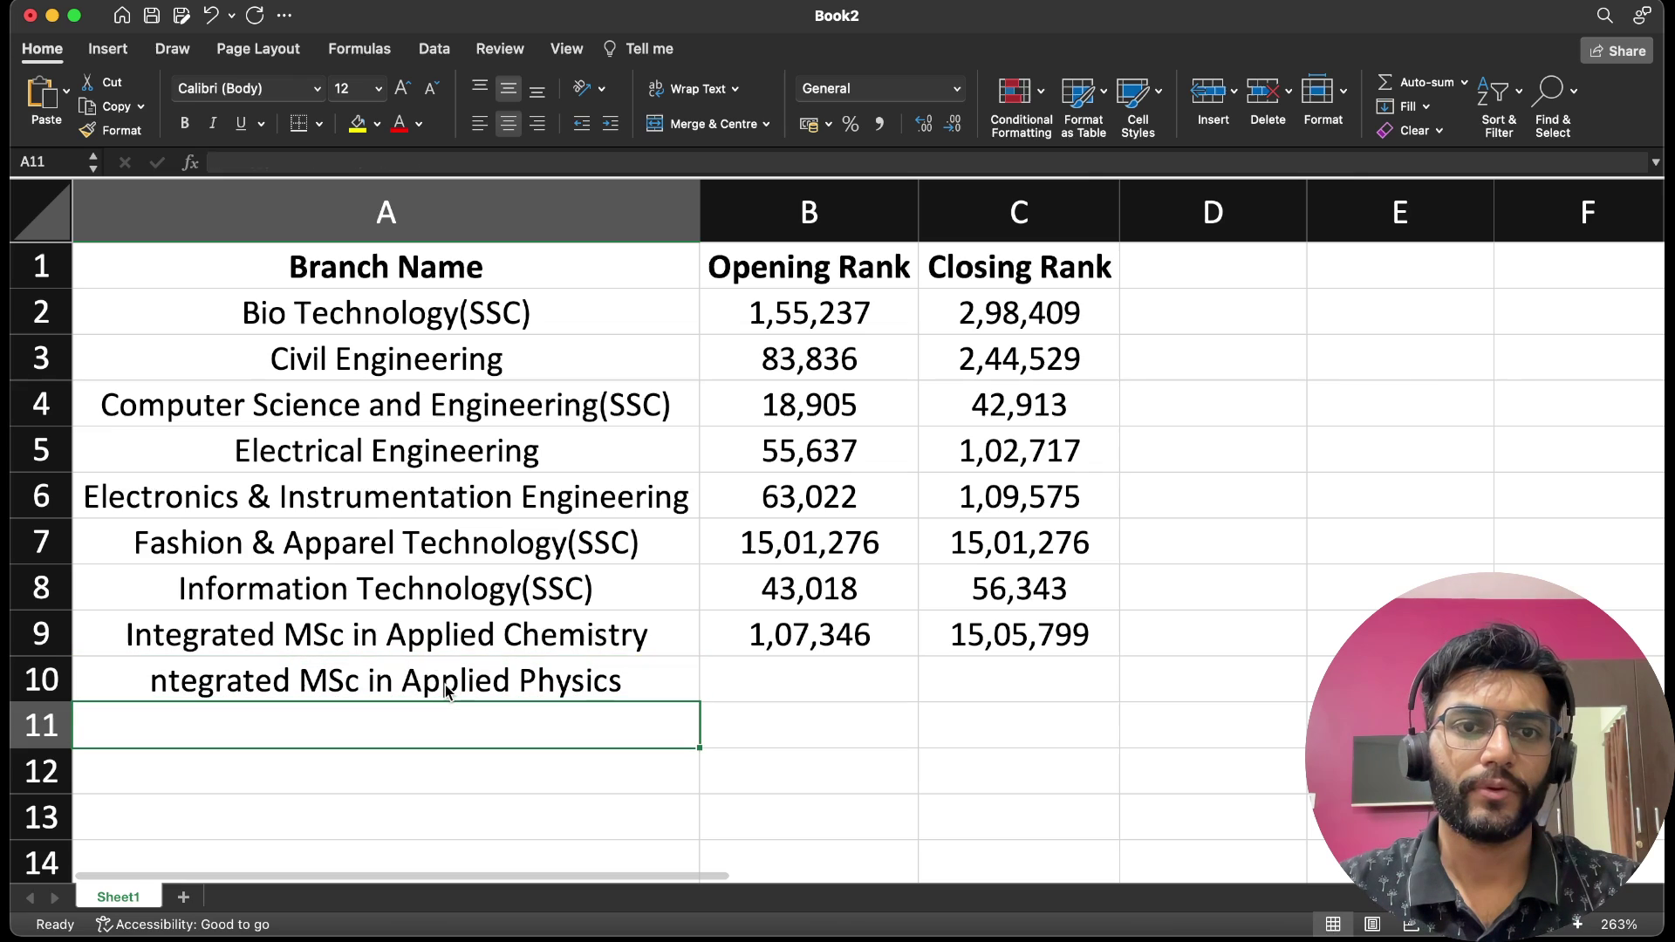
{"action": "left_click", "coordinate": [332, 692]}
{"action": "left_click", "coordinate": [218, 162]}
{"action": "type", "text": "I"}
{"action": "key", "text": "Return"}
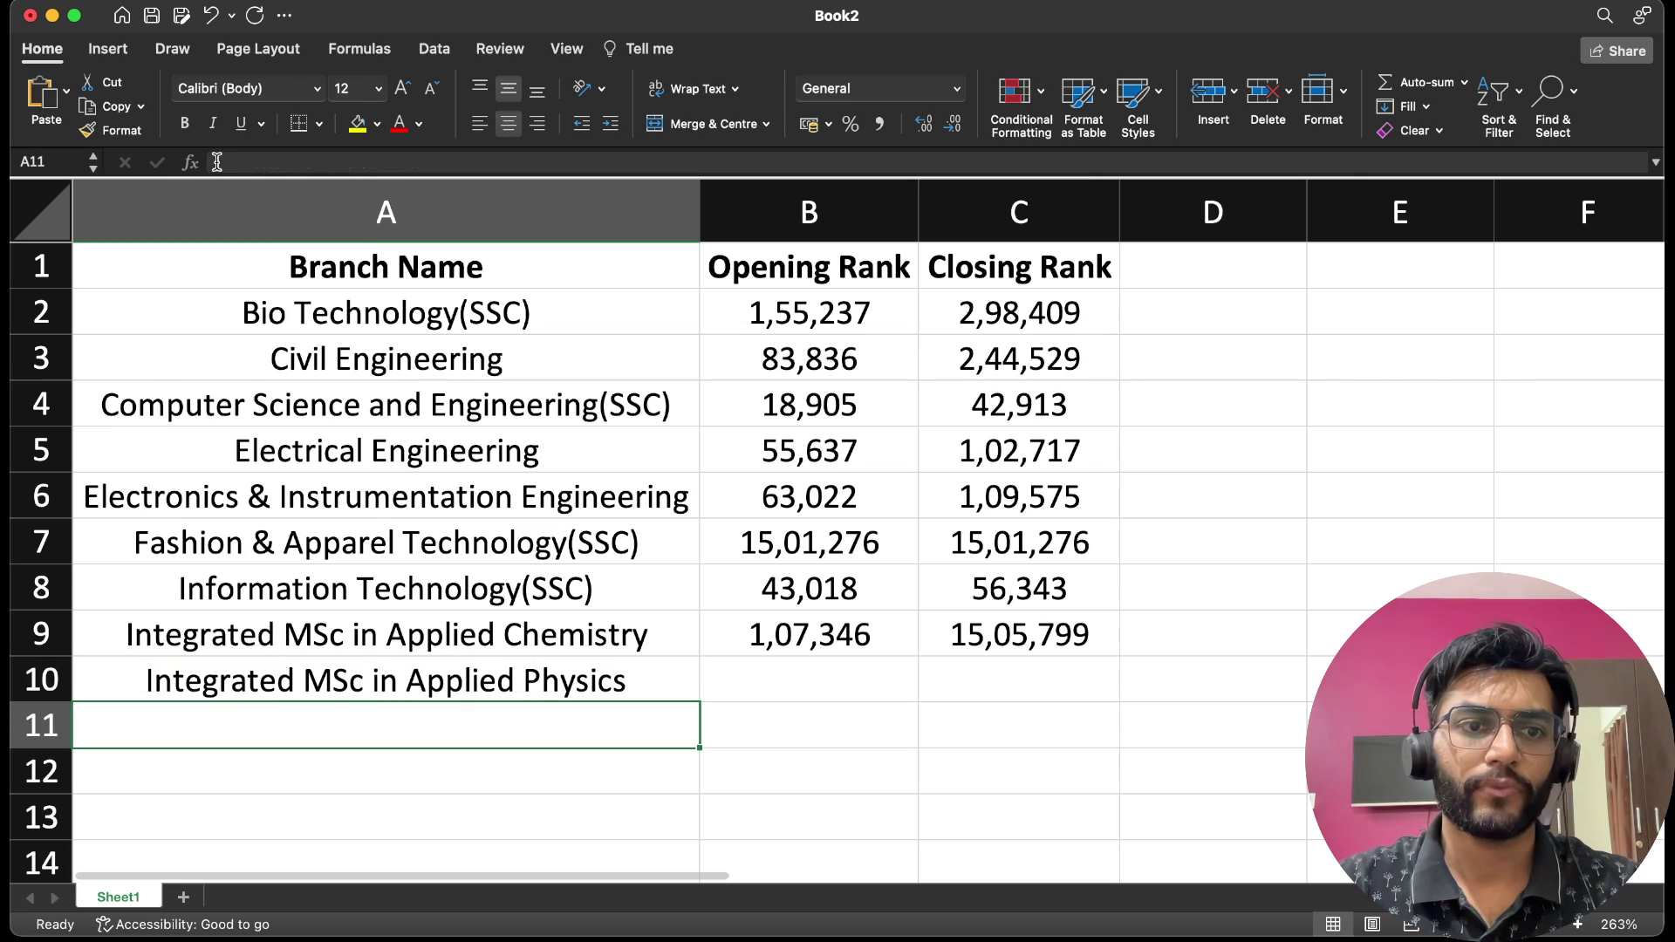
Fill in the Applied Physics ranks from the cutoff PDF: opening rank 70049 in B10 and closing rank 819732 in C10.
{"action": "left_click", "coordinate": [808, 680]}
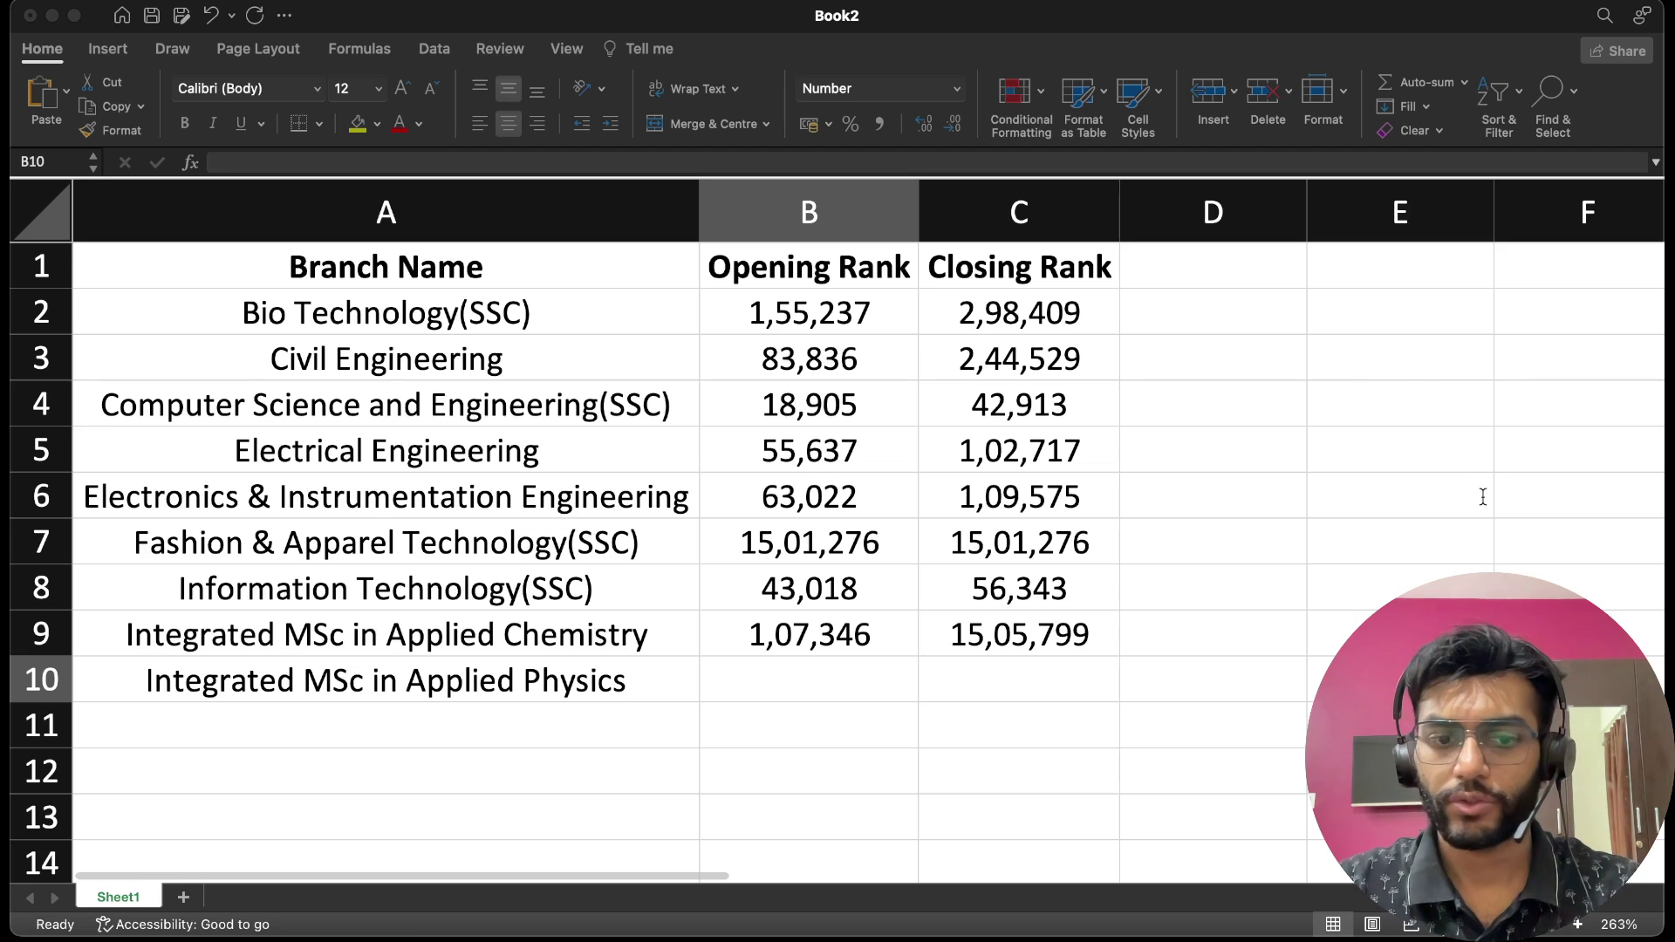
{"action": "type", "text": "70049"}
{"action": "key", "text": "Return"}
{"action": "key", "text": "Up"}
{"action": "key", "text": "Right"}
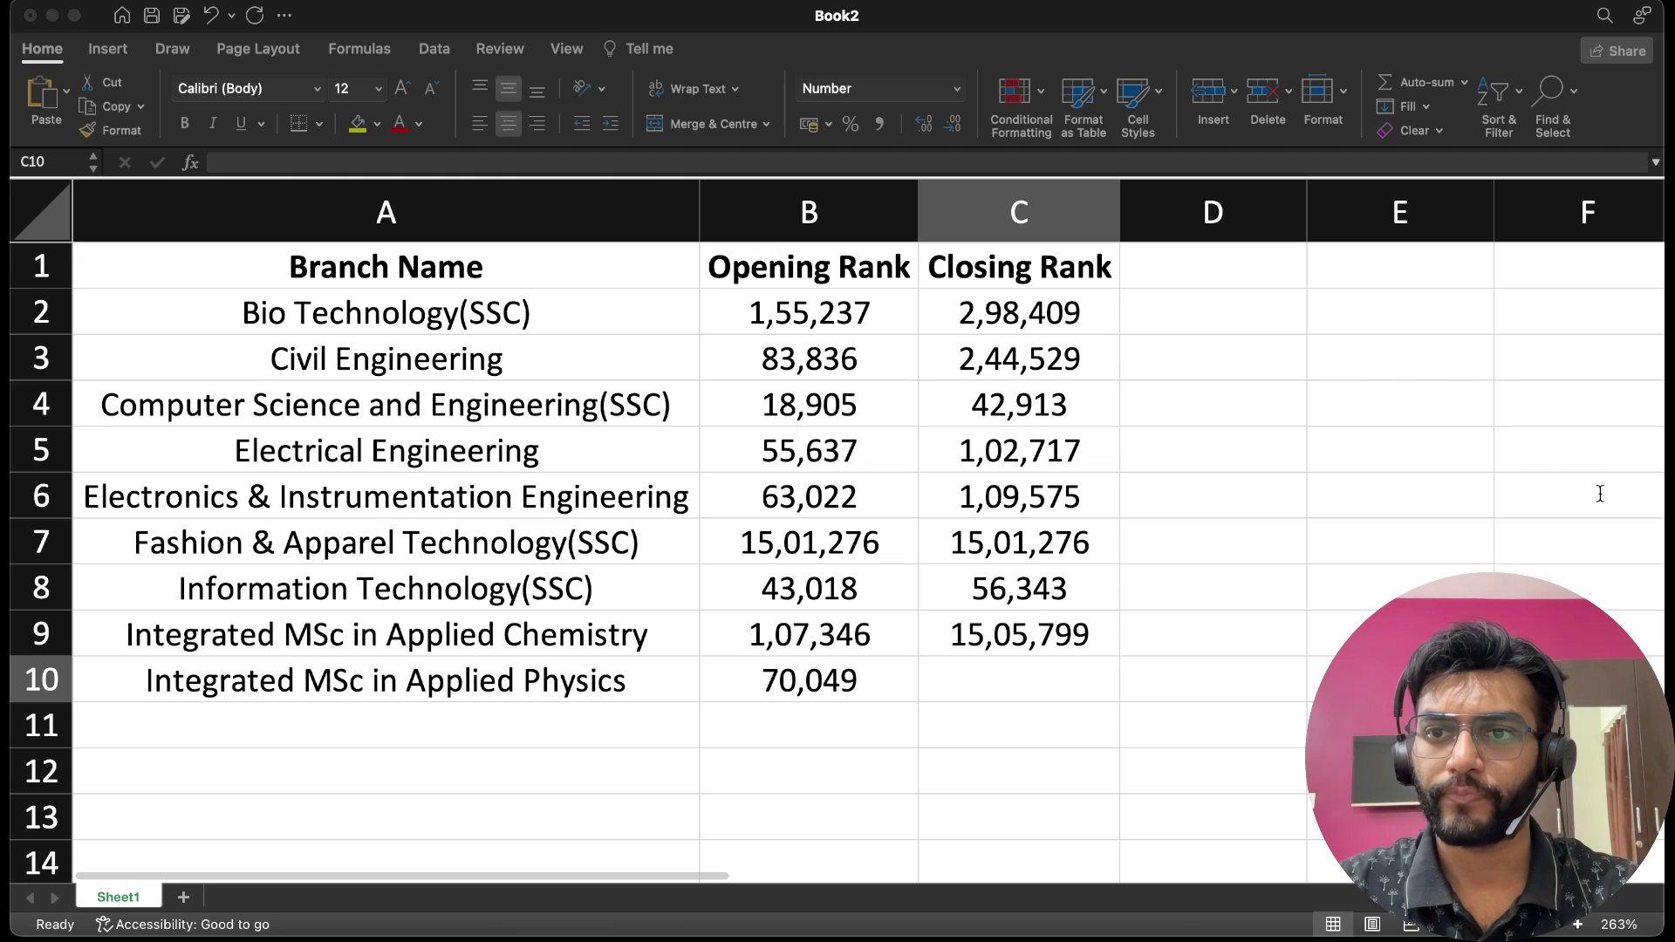
{"action": "left_click", "coordinate": [1540, 494]}
{"action": "type", "text": "819732"}
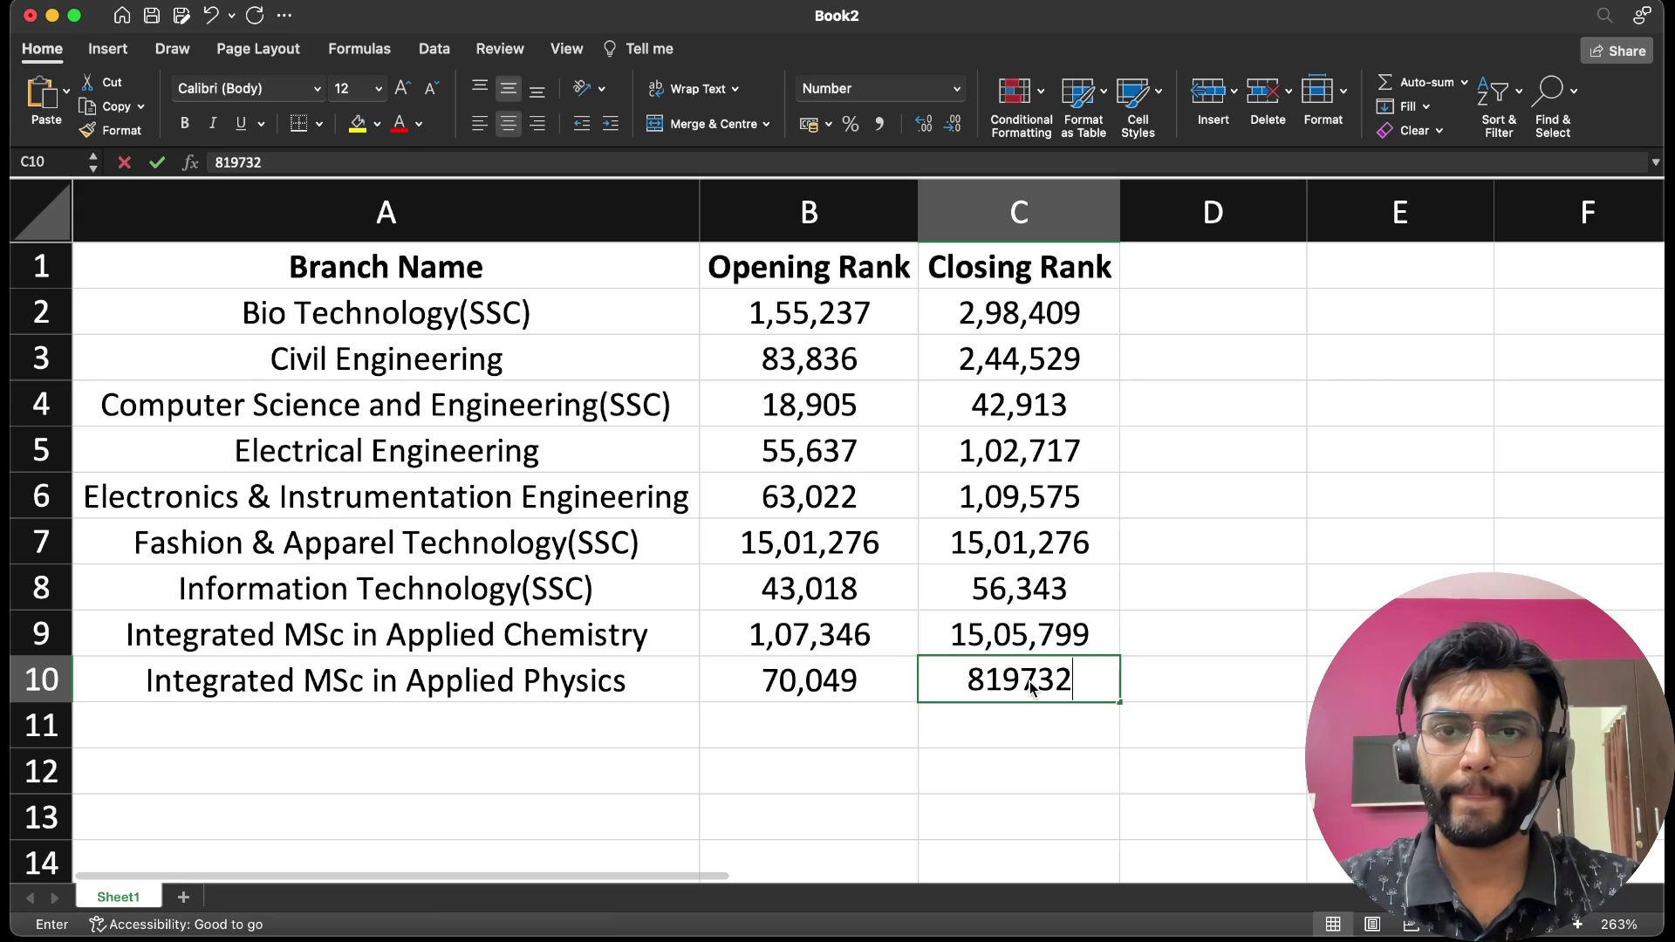
{"action": "key", "text": "Return"}
Copy Integrated MSc in Mathematics and Computing from the cutoff PDF into A11 and autofit column A to the full name.
{"action": "key", "text": "Left"}
{"action": "key", "text": "Left"}
{"action": "key", "text": "super+Tab"}
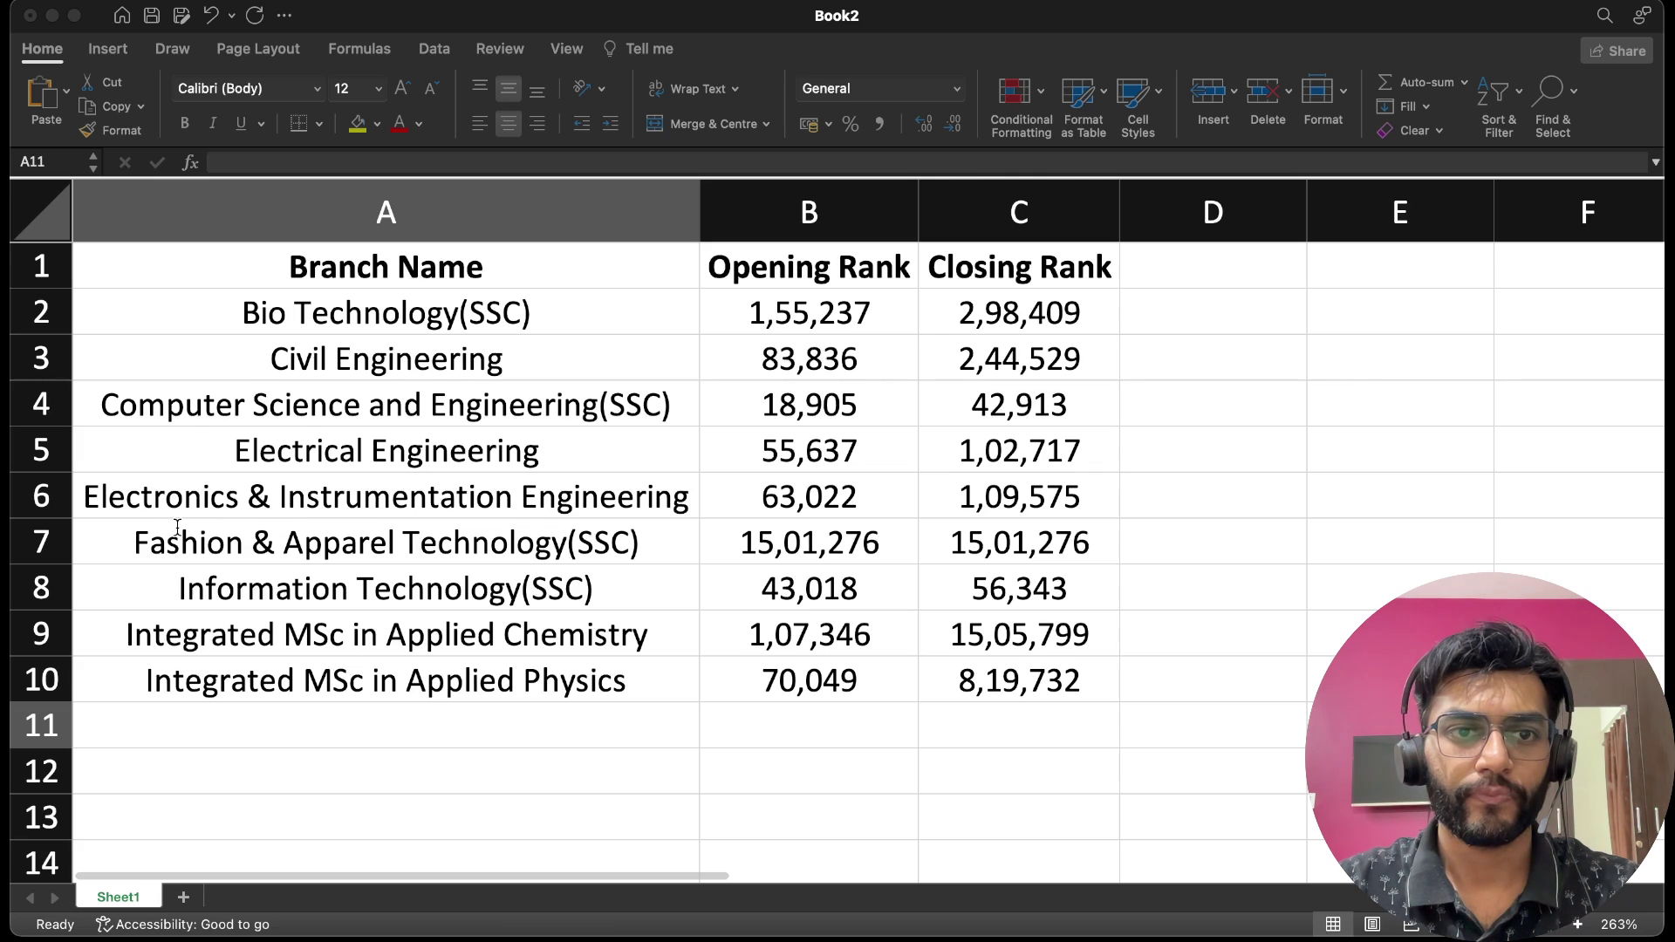
{"action": "key", "text": "super+Tab"}
{"action": "double_click", "coordinate": [460, 739]}
{"action": "type", "text": "Integrated MSc in Mathematics and Computing"}
{"action": "key", "text": "Return"}
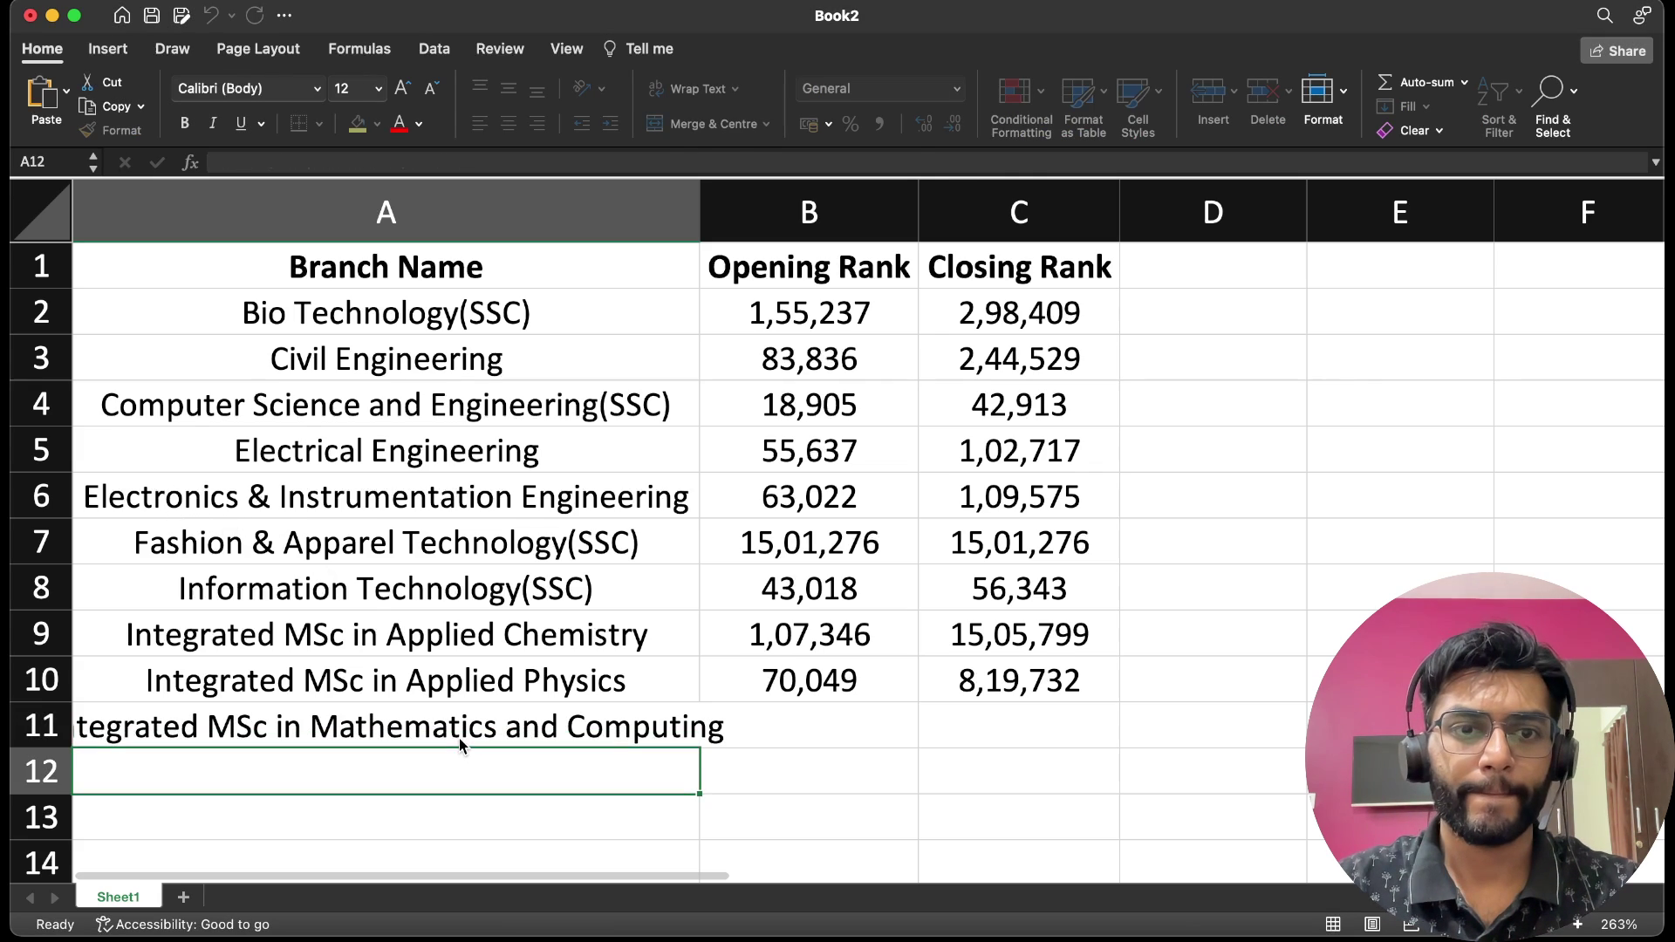
{"action": "left_click", "coordinate": [461, 738]}
{"action": "double_click", "coordinate": [697, 208]}
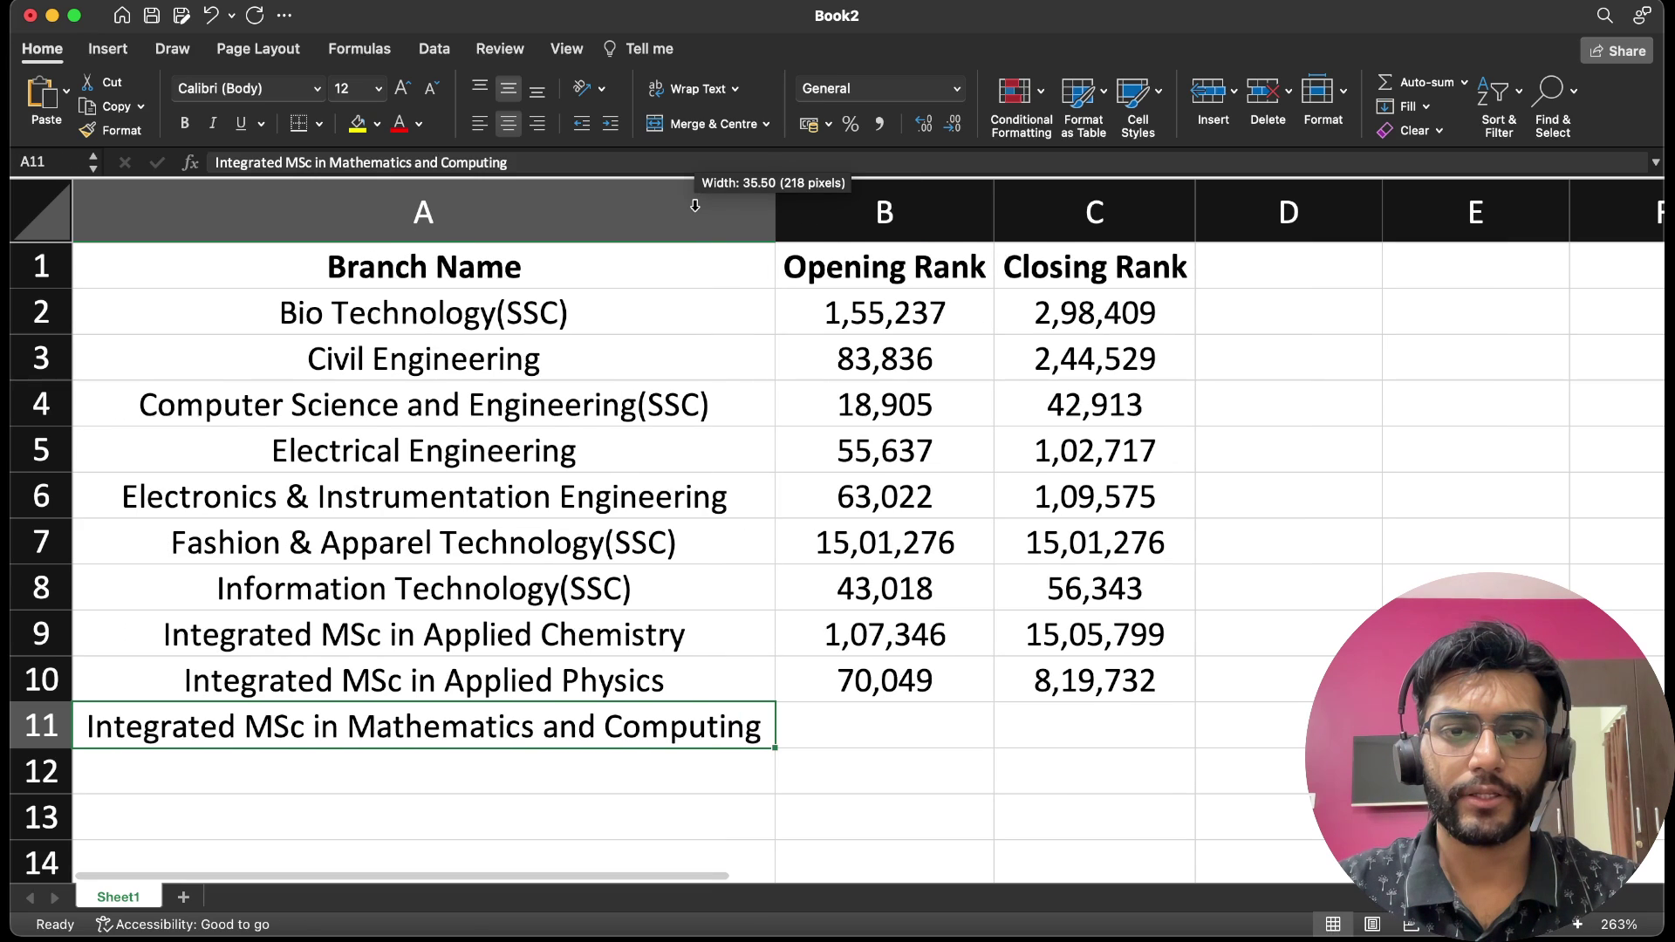
Fill in the Mathematics and Computing ranks from the PDF: opening rank 105491 in B11 and closing rank 561949 in C11.
{"action": "left_click", "coordinate": [888, 720]}
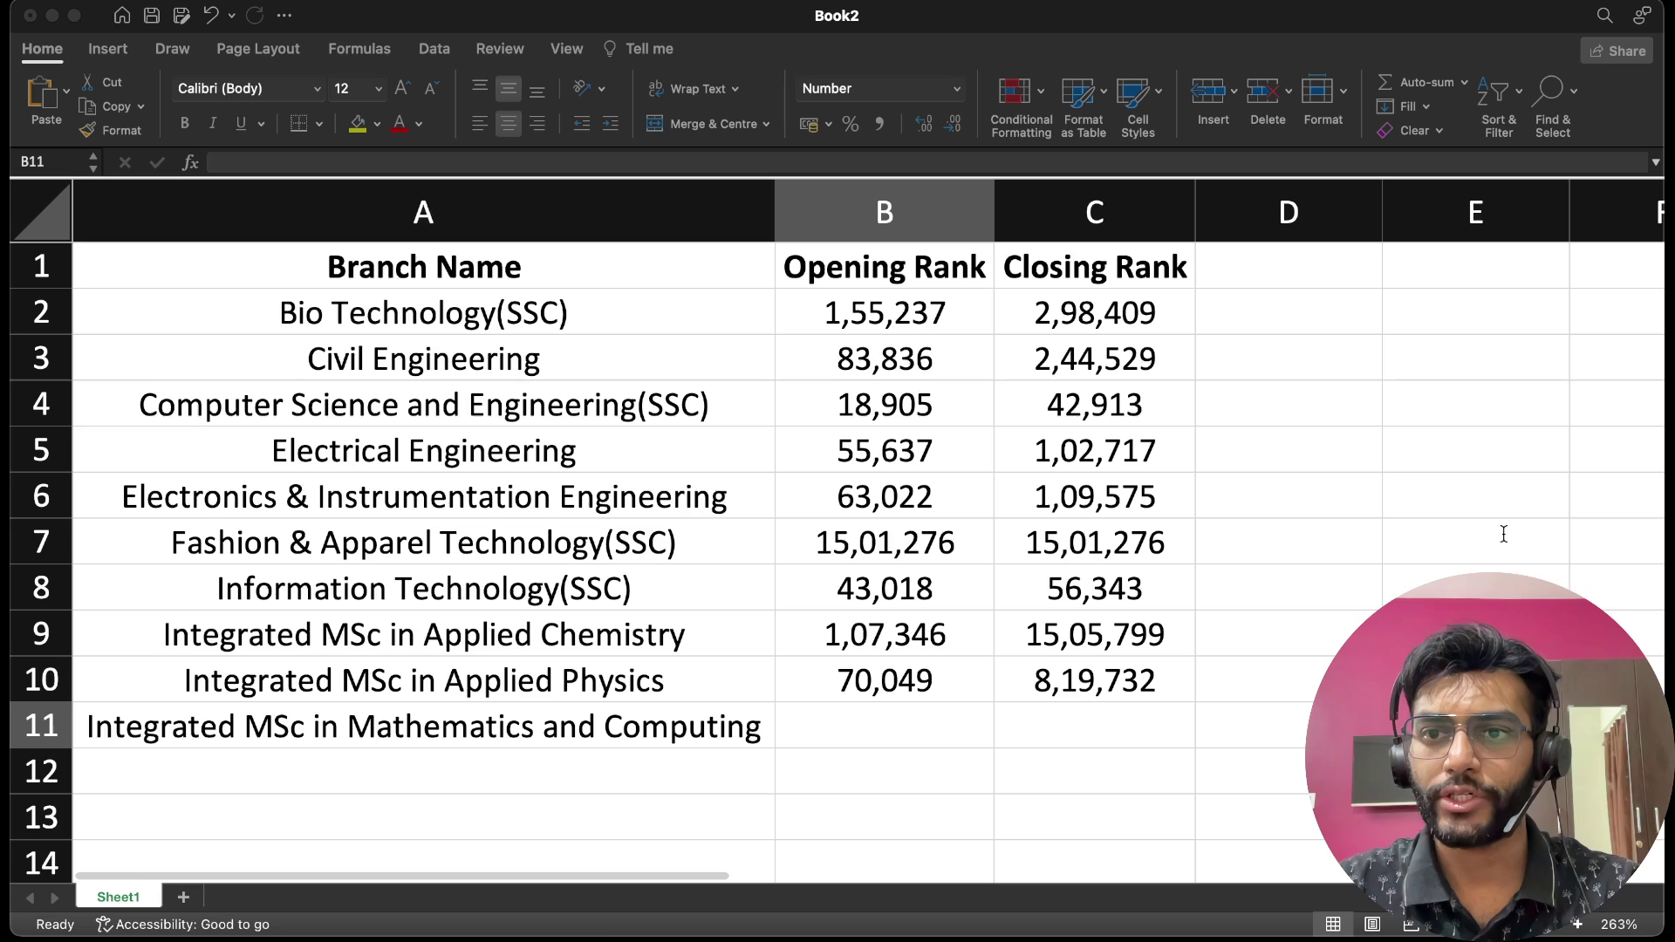
{"action": "left_click", "coordinate": [799, 720]}
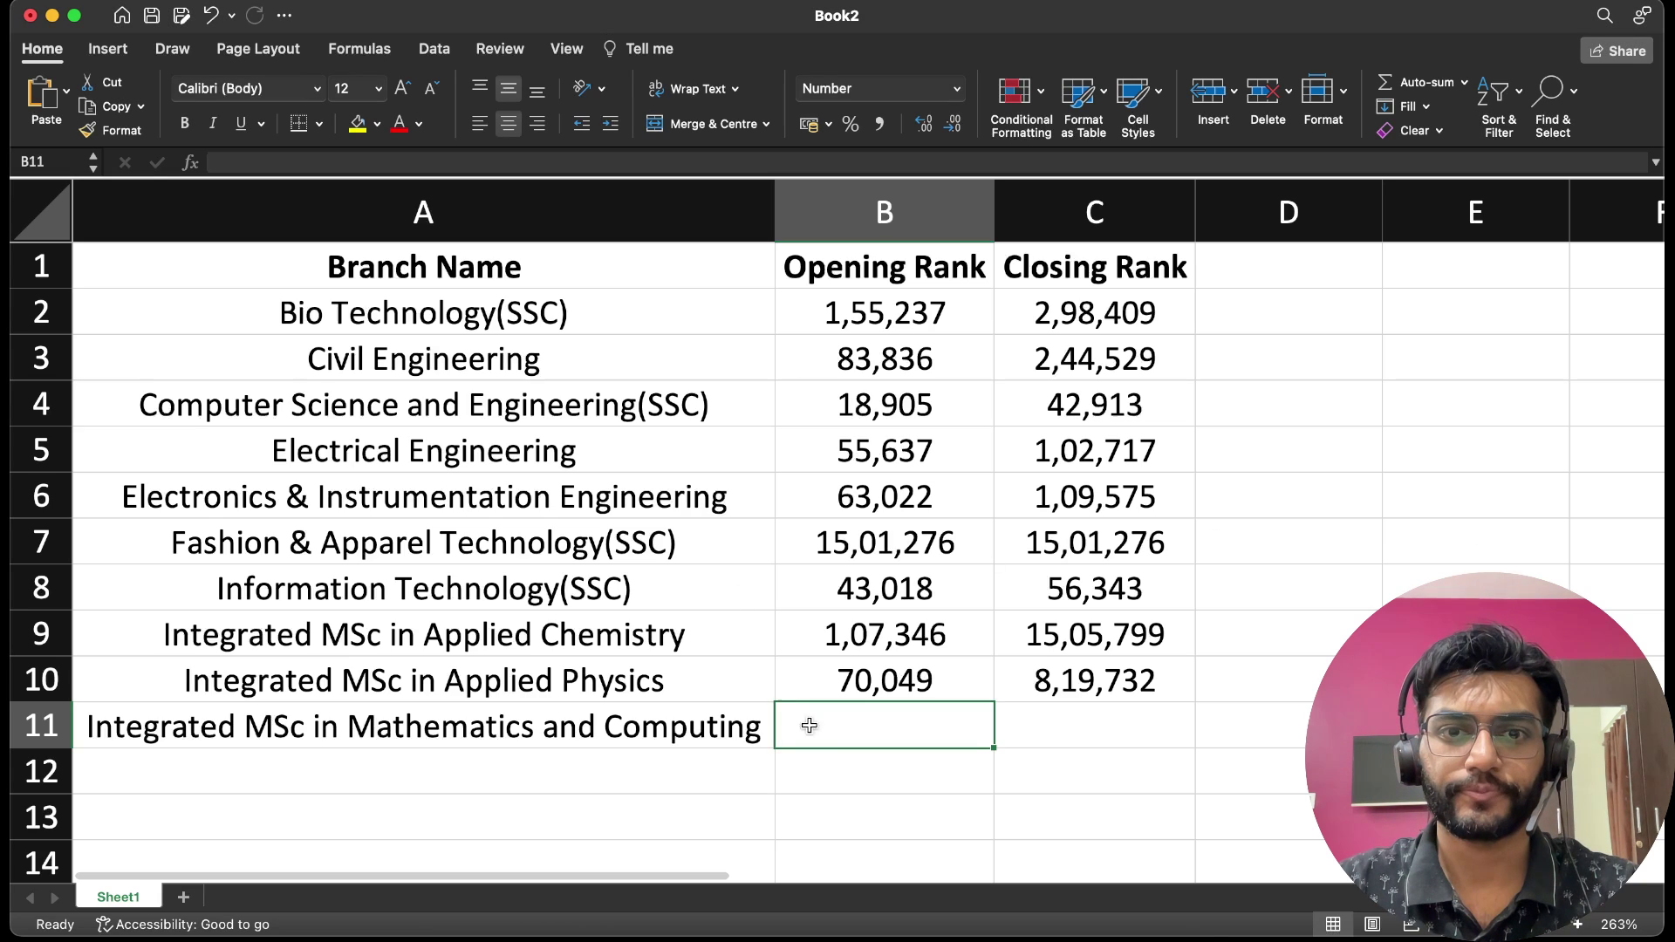
{"action": "type", "text": "105491"}
{"action": "key", "text": "Return"}
{"action": "key", "text": "Up"}
{"action": "key", "text": "Right"}
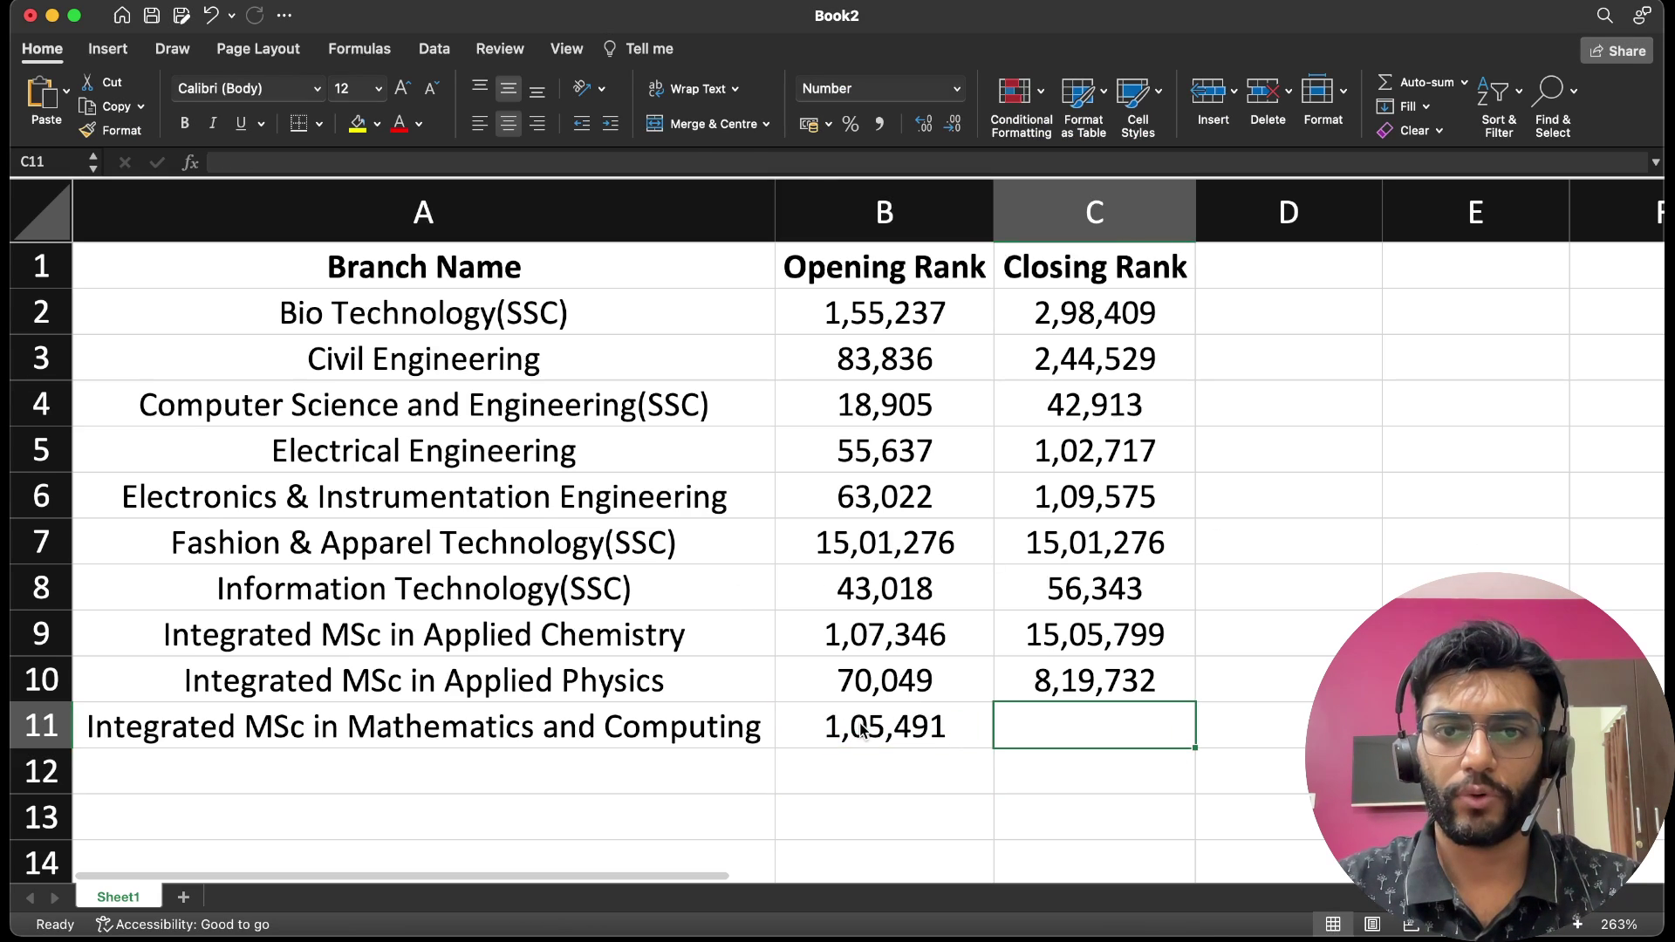
{"action": "key", "text": "super+Tab"}
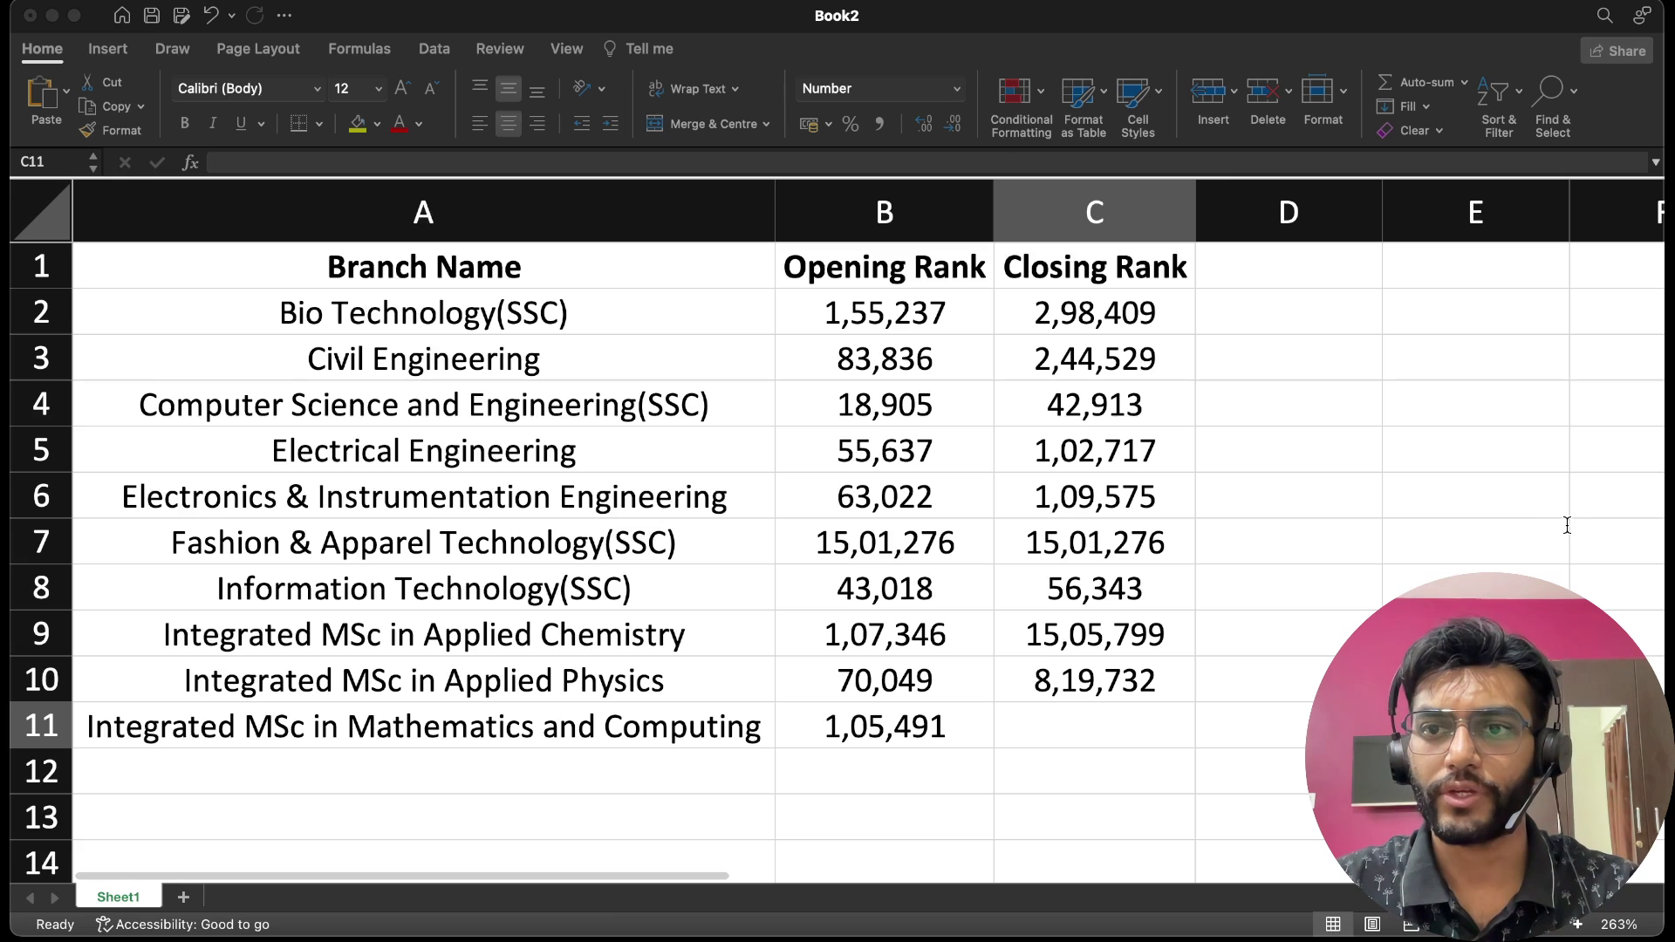
{"action": "key", "text": "super+Tab"}
{"action": "type", "text": "561949"}
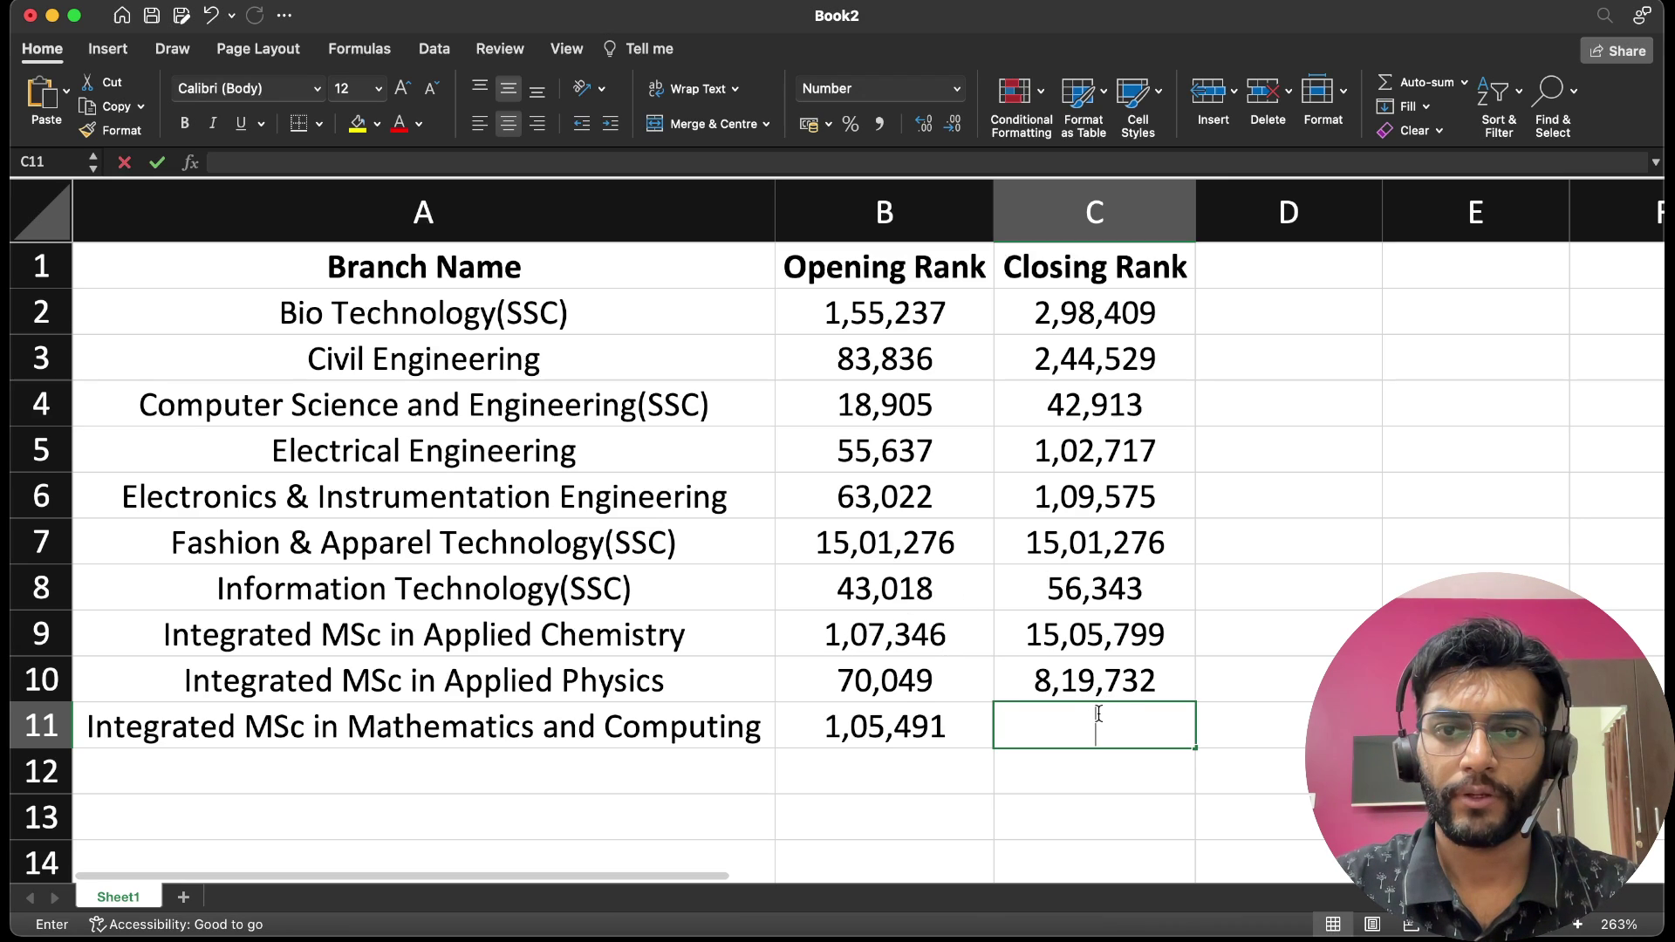
{"action": "key", "text": "Return"}
Enter Mechanical Engineering from the cutoff PDF as the branch name in A12.
{"action": "left_click", "coordinate": [541, 774]}
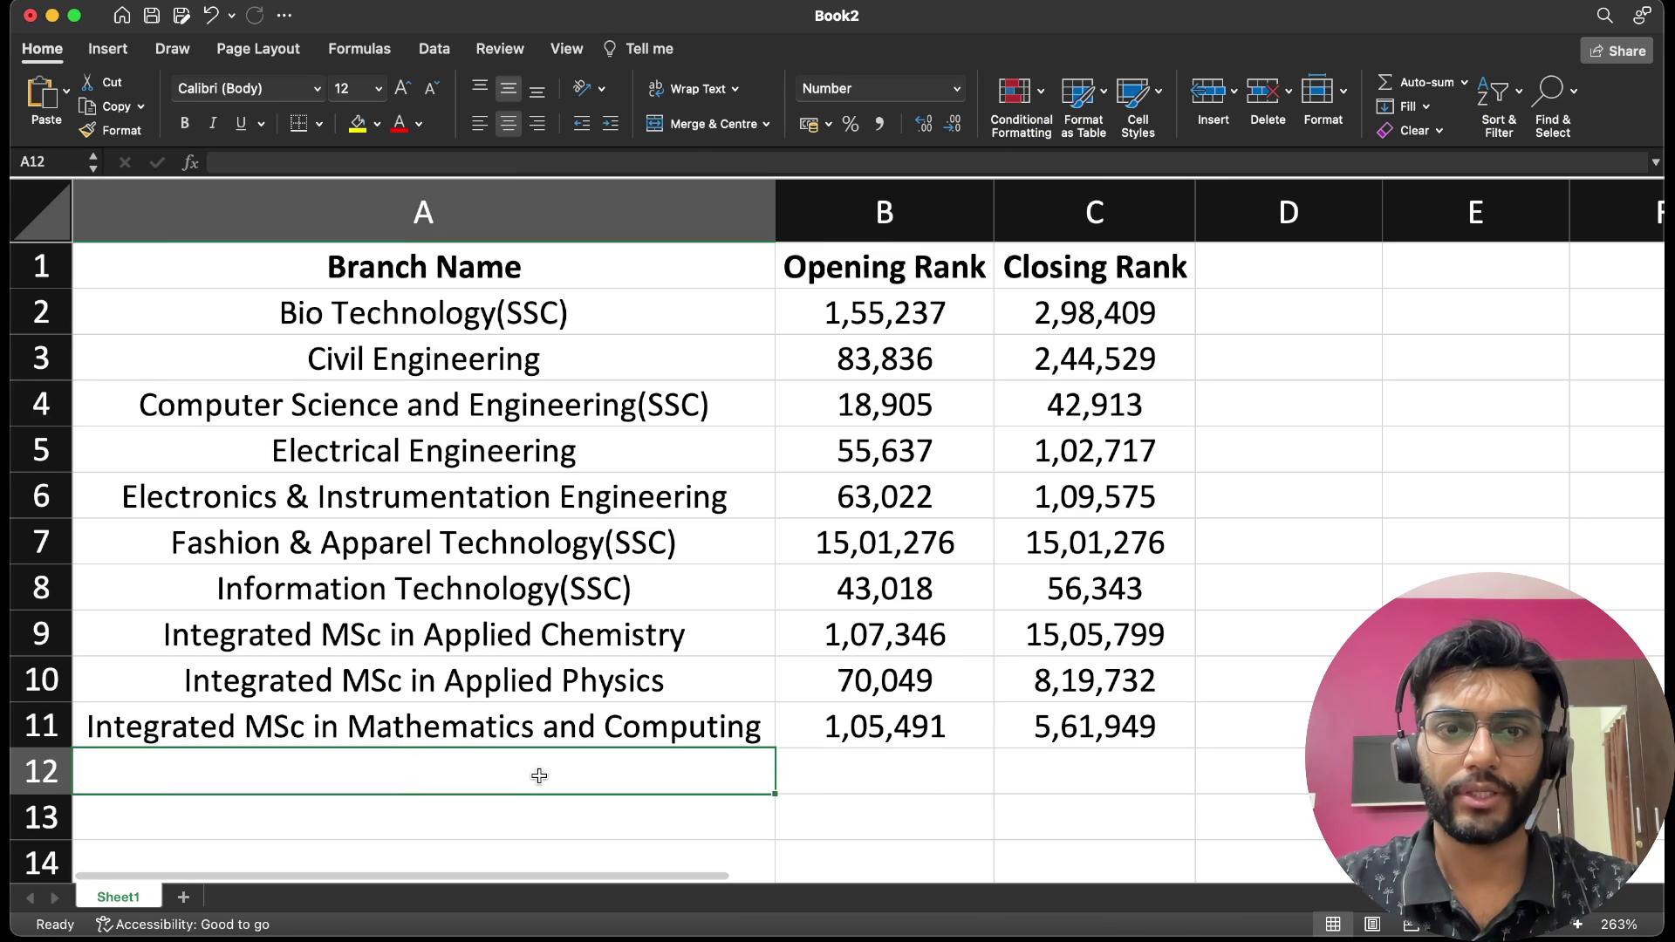
{"action": "key", "text": "super+Tab"}
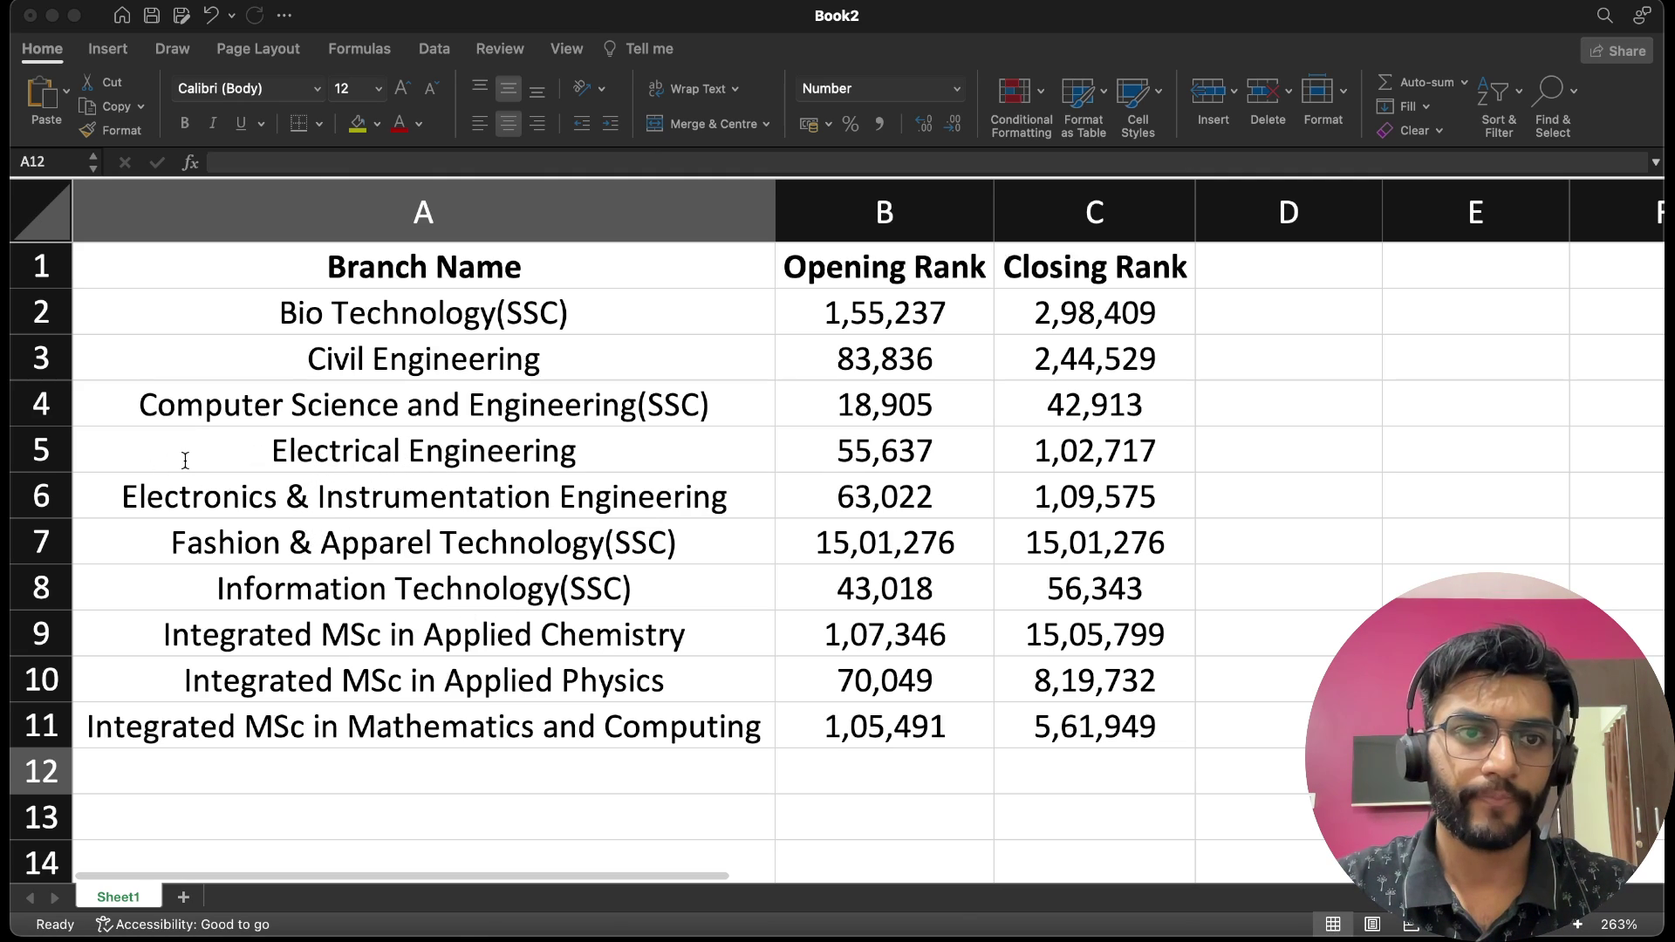
{"action": "left_click", "coordinate": [339, 462]}
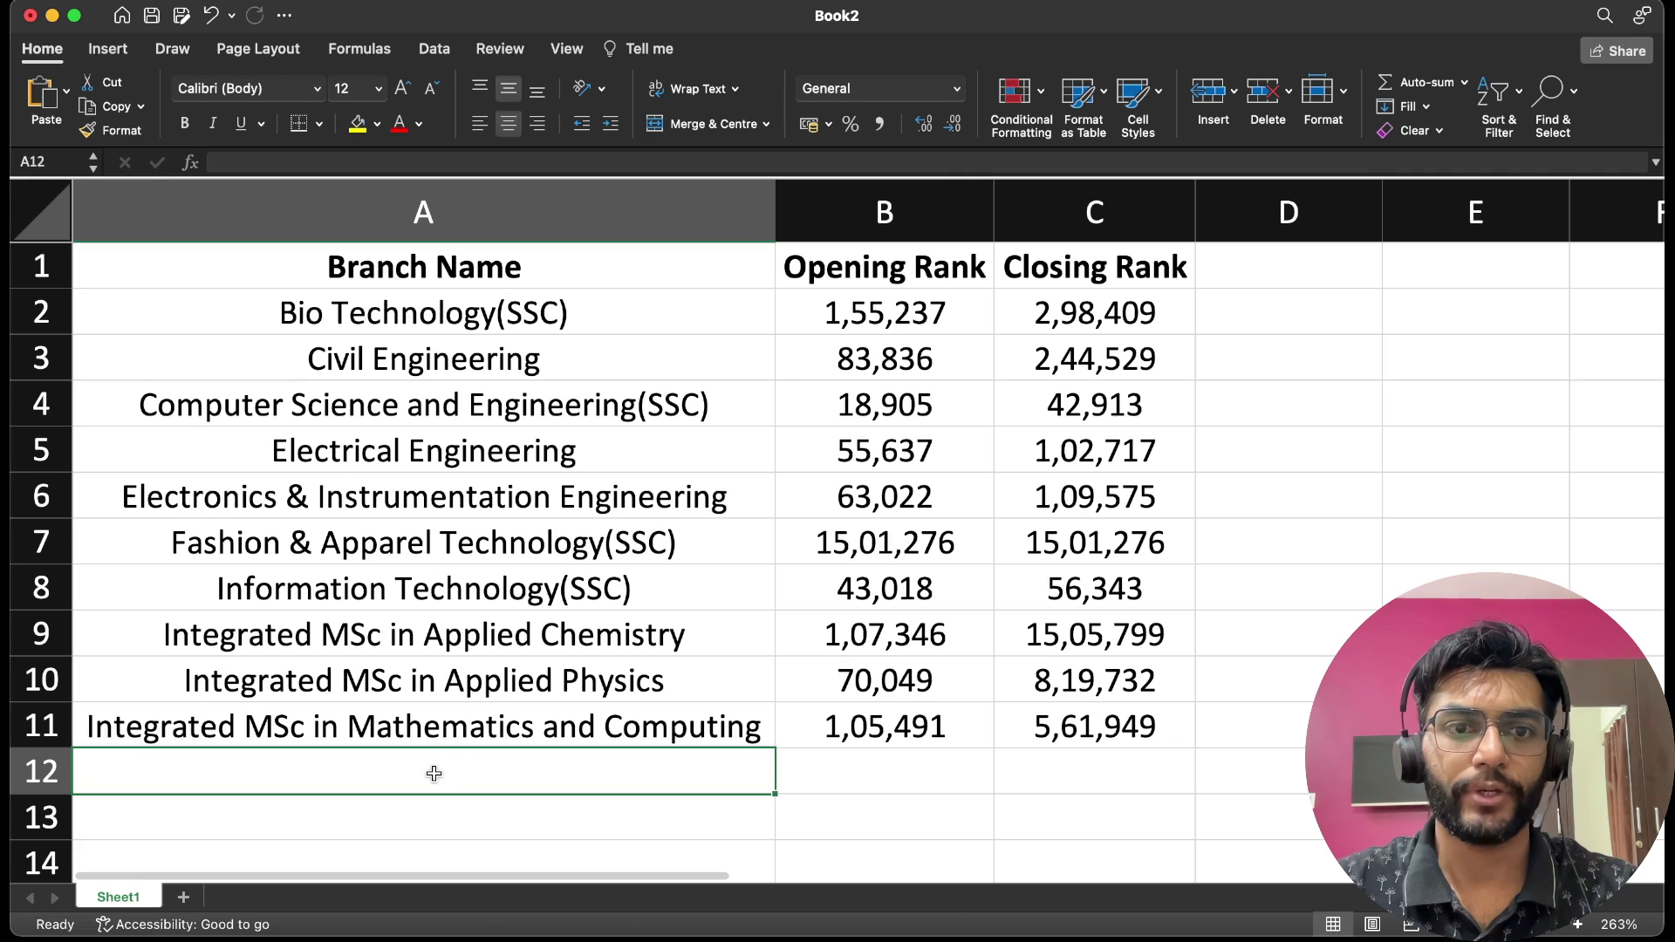
{"action": "type", "text": "Mechanical Engineering"}
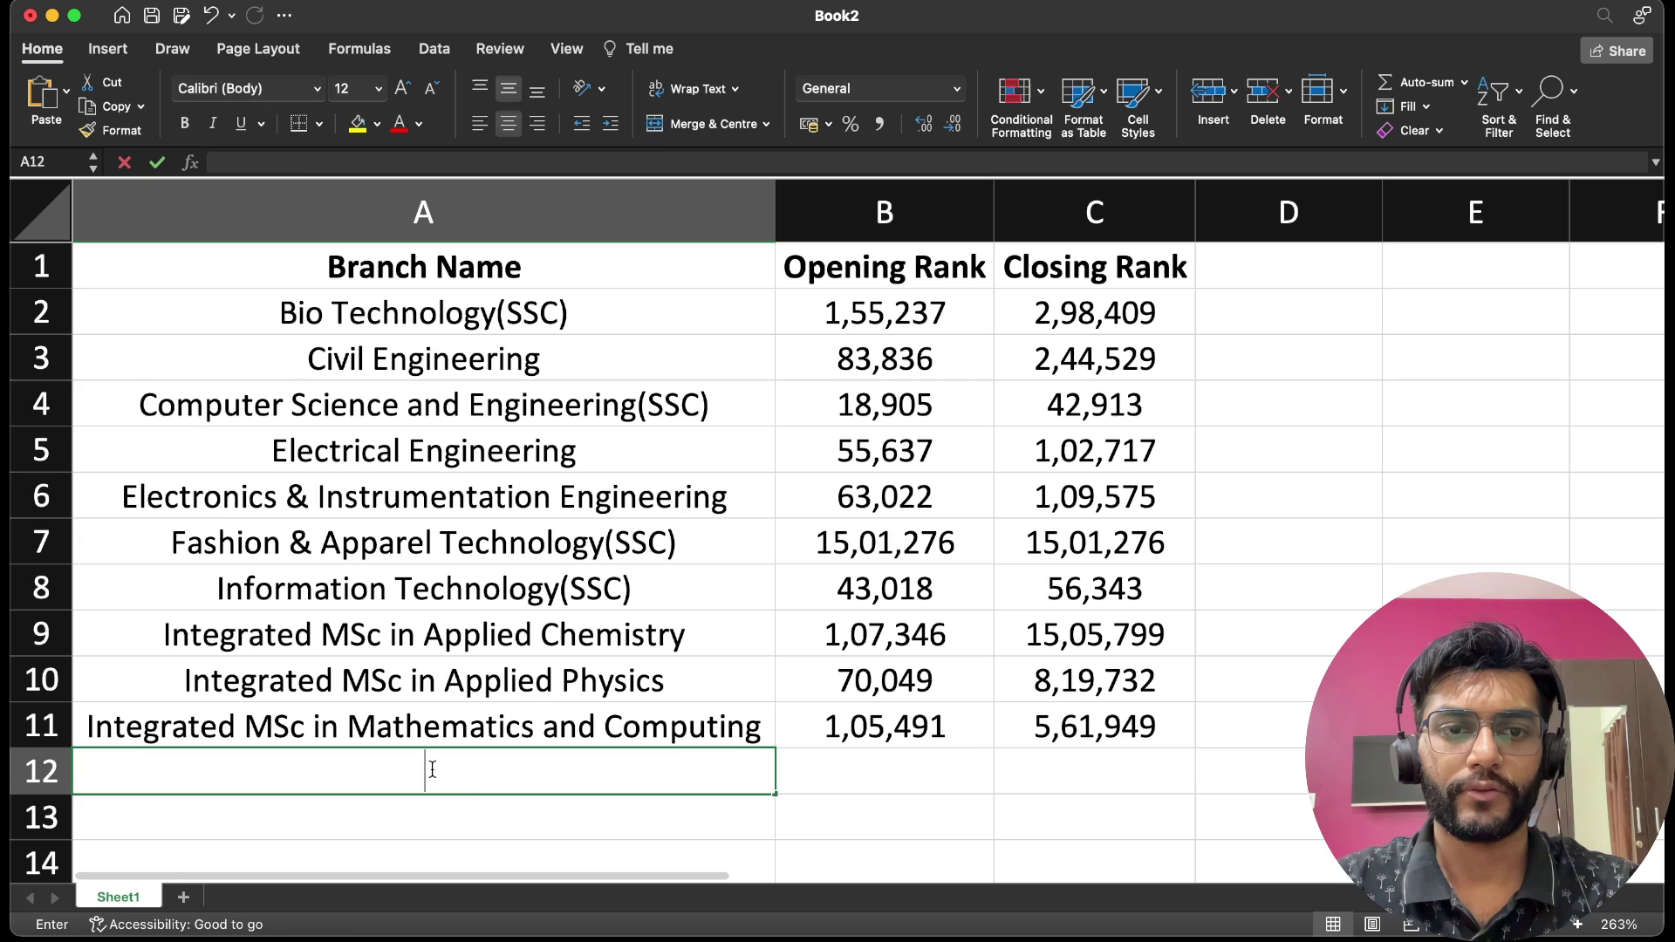
{"action": "key", "text": "Return"}
Fill in Mechanical Engineering's ranks from the PDF: opening rank 57177 in B12 and closing rank 168524 in C12.
{"action": "scroll", "coordinate": [434, 774], "scroll_direction": "down", "scroll_amount": 1}
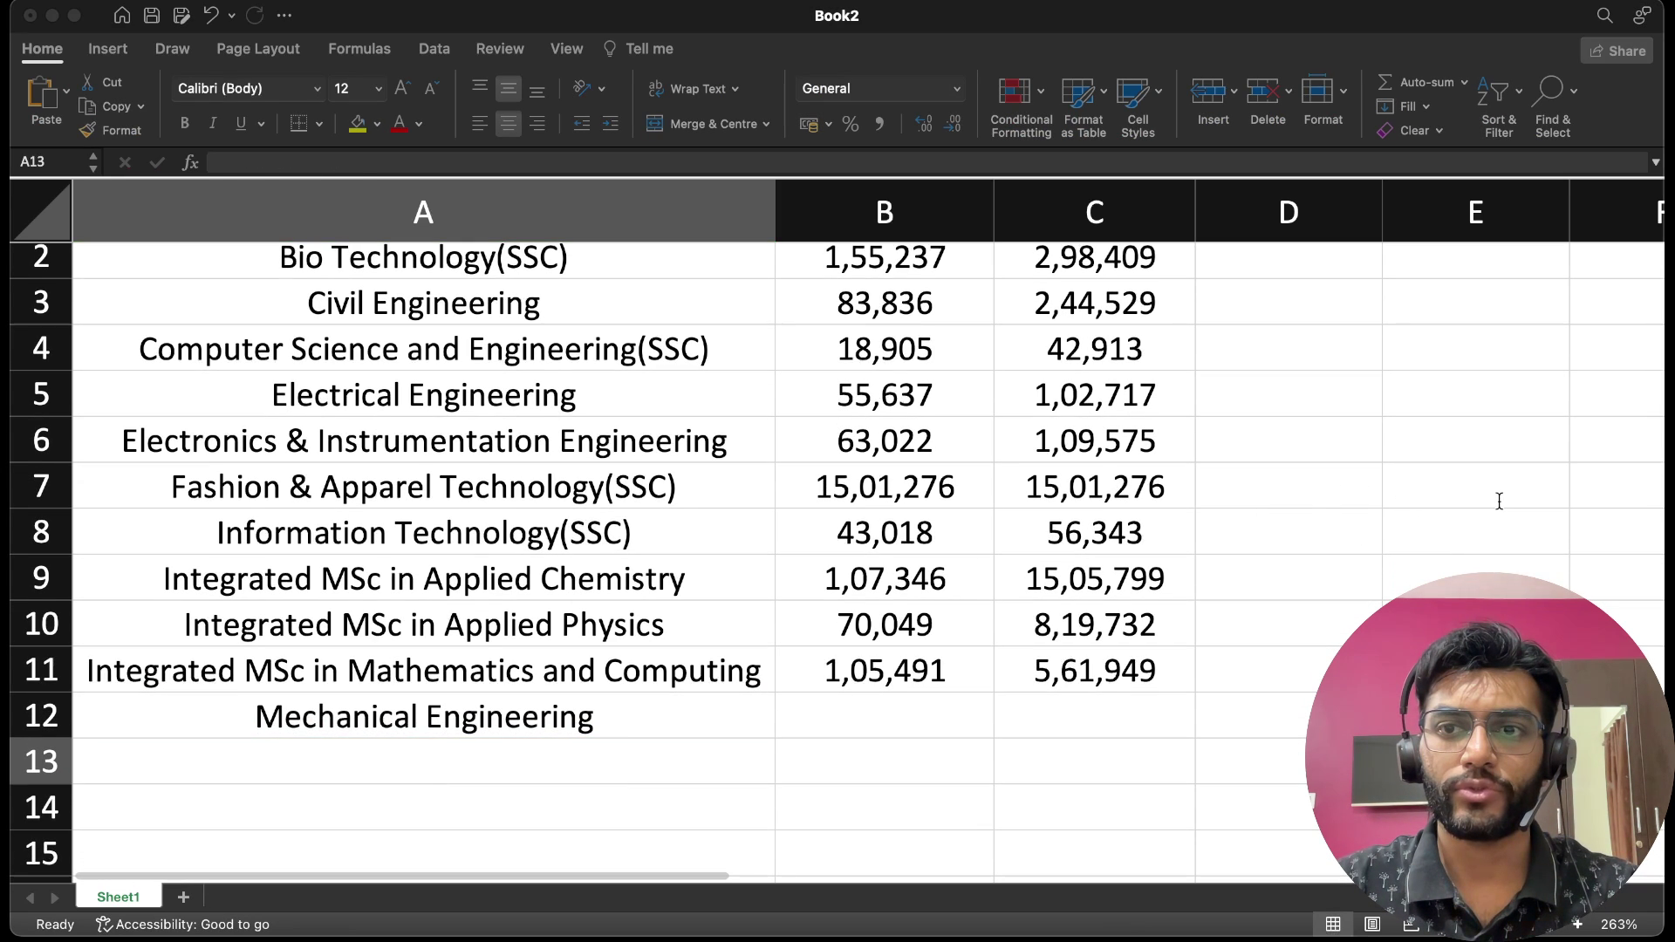
{"action": "left_click", "coordinate": [923, 717]}
{"action": "type", "text": "57177"}
{"action": "key", "text": "Tab"}
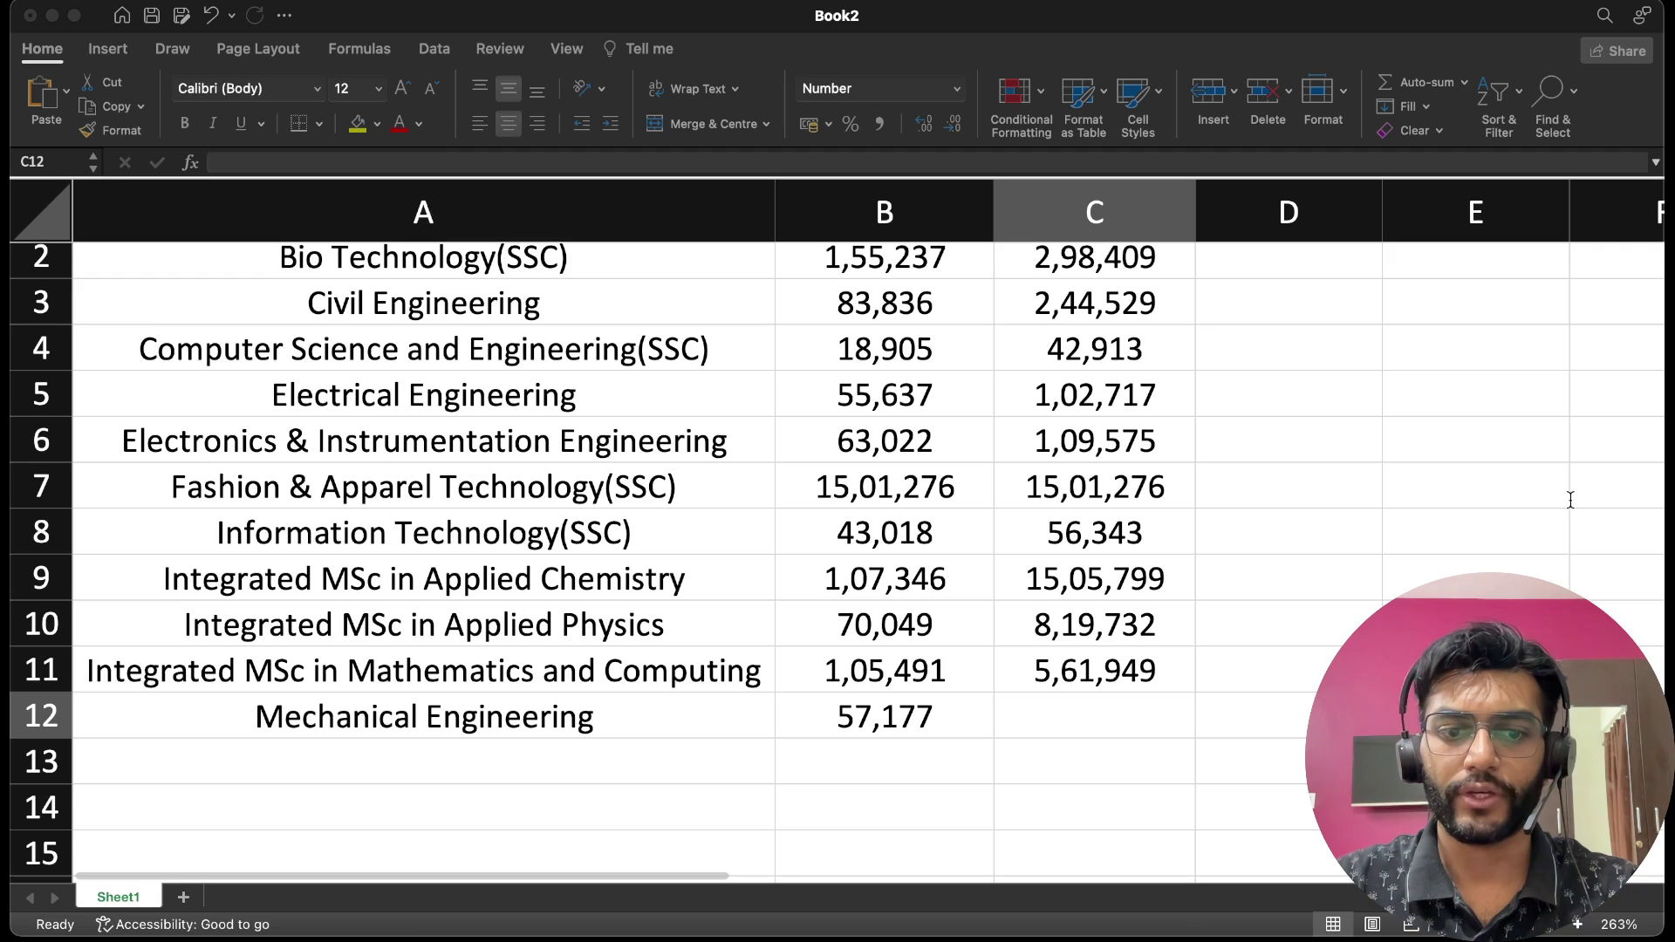
{"action": "type", "text": "168524"}
{"action": "key", "text": "Return"}
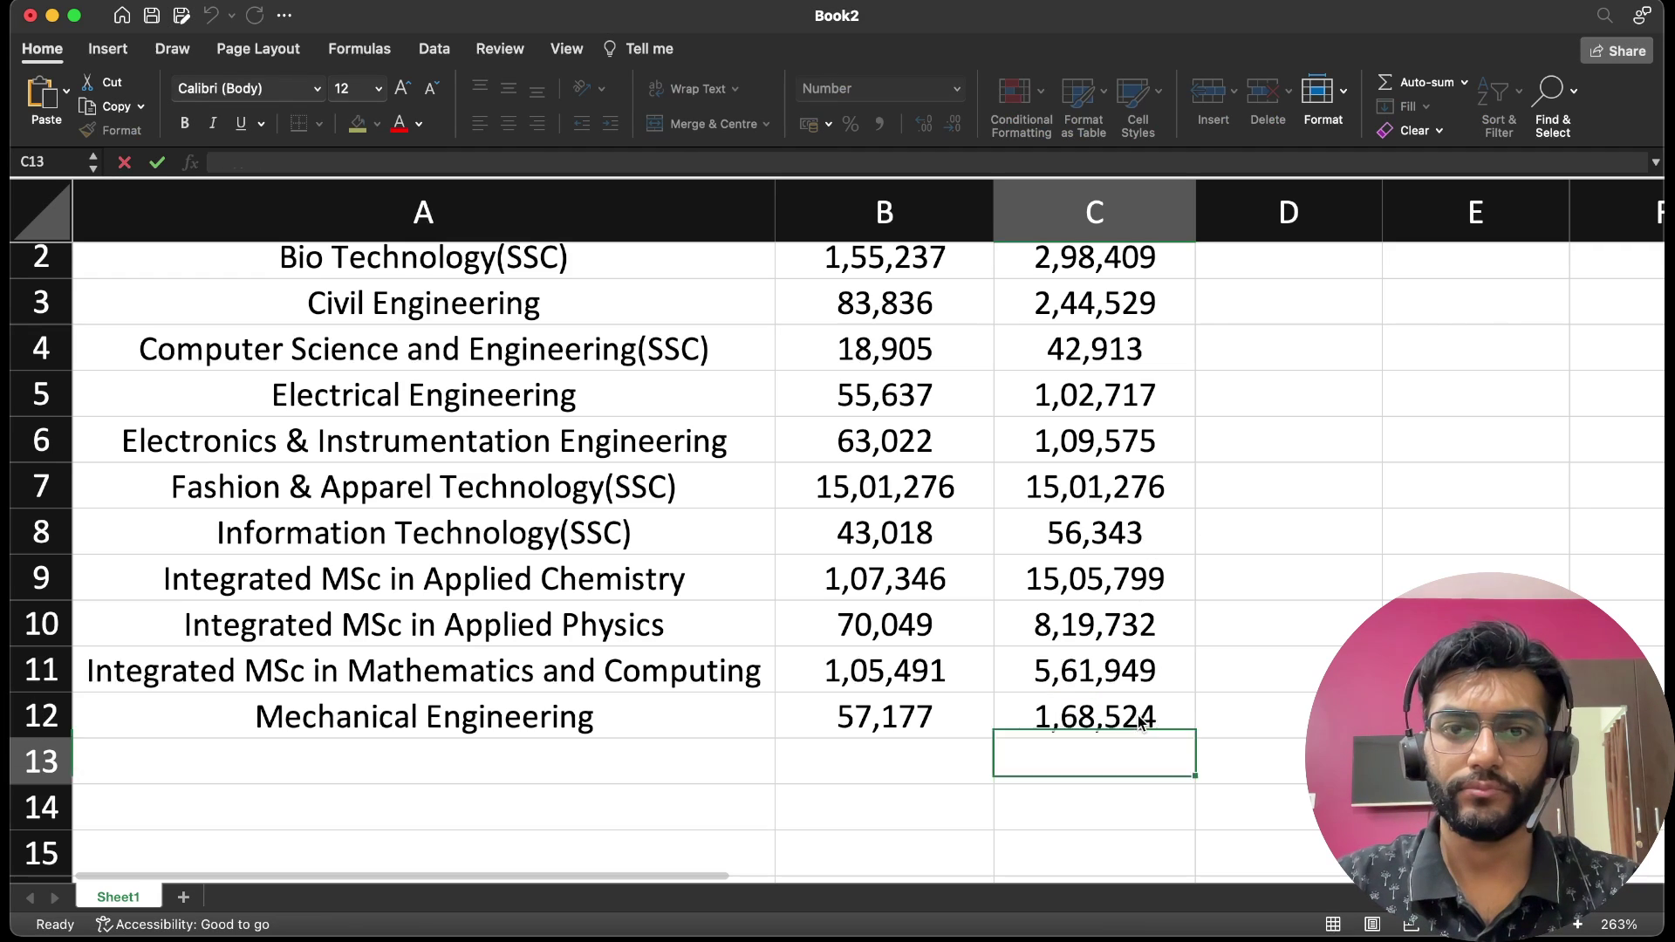
Enter Textile Engineering from the cutoff PDF as the branch name in A13.
{"action": "key", "text": "Left"}
{"action": "key", "text": "Left"}
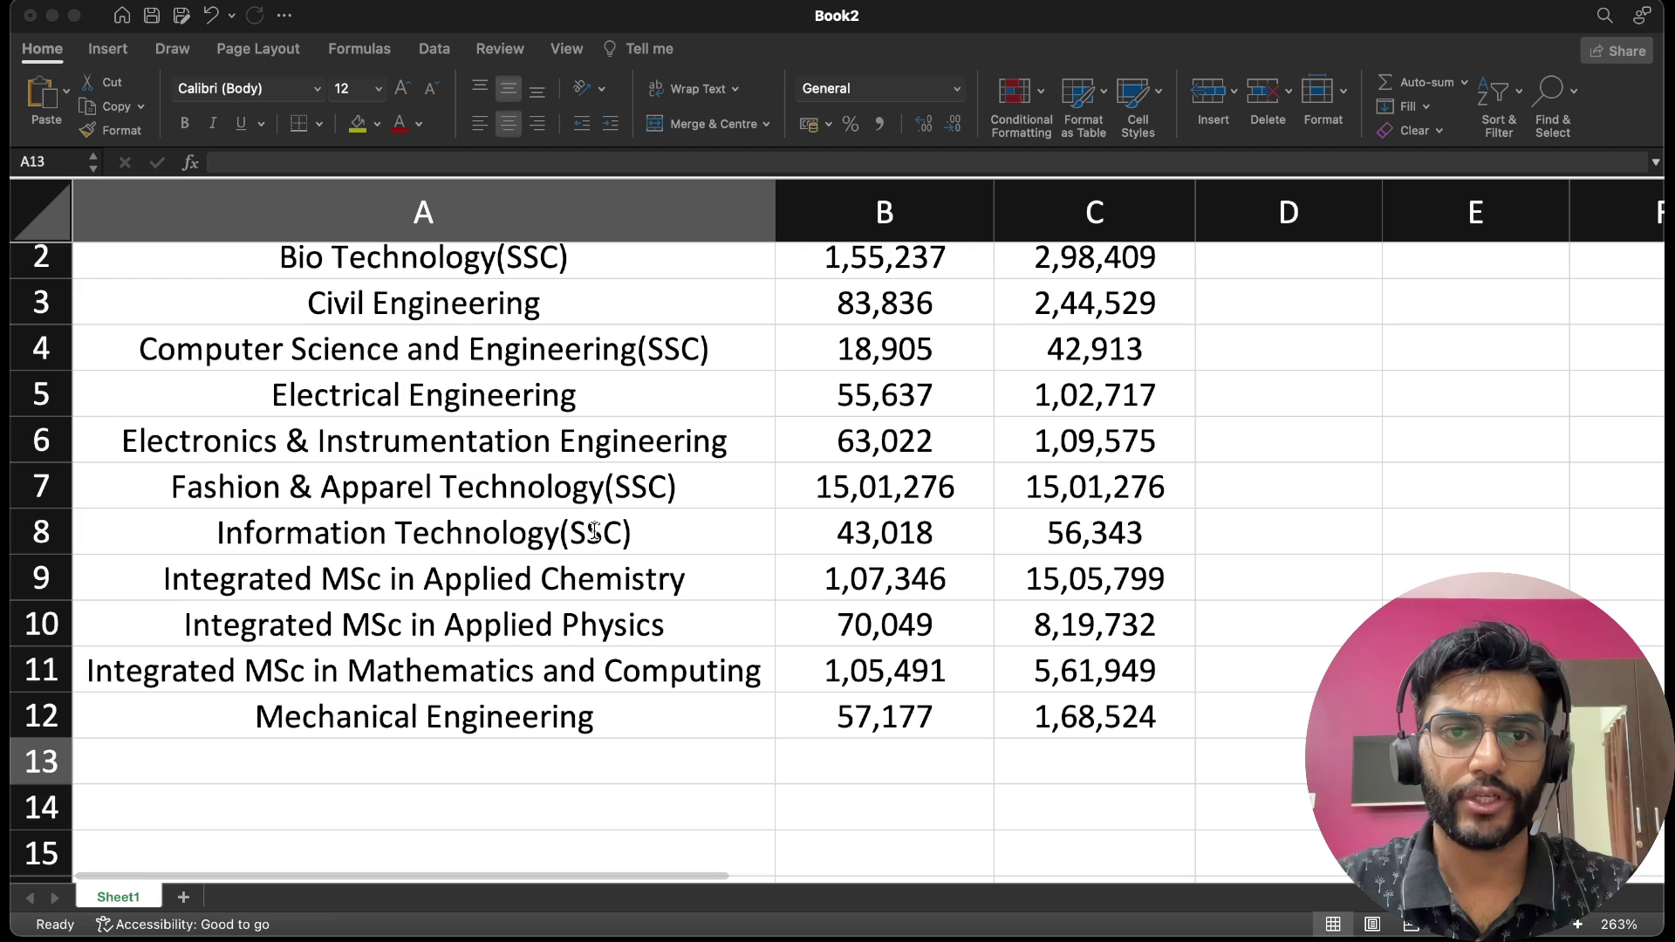
{"action": "left_click", "coordinate": [408, 577]}
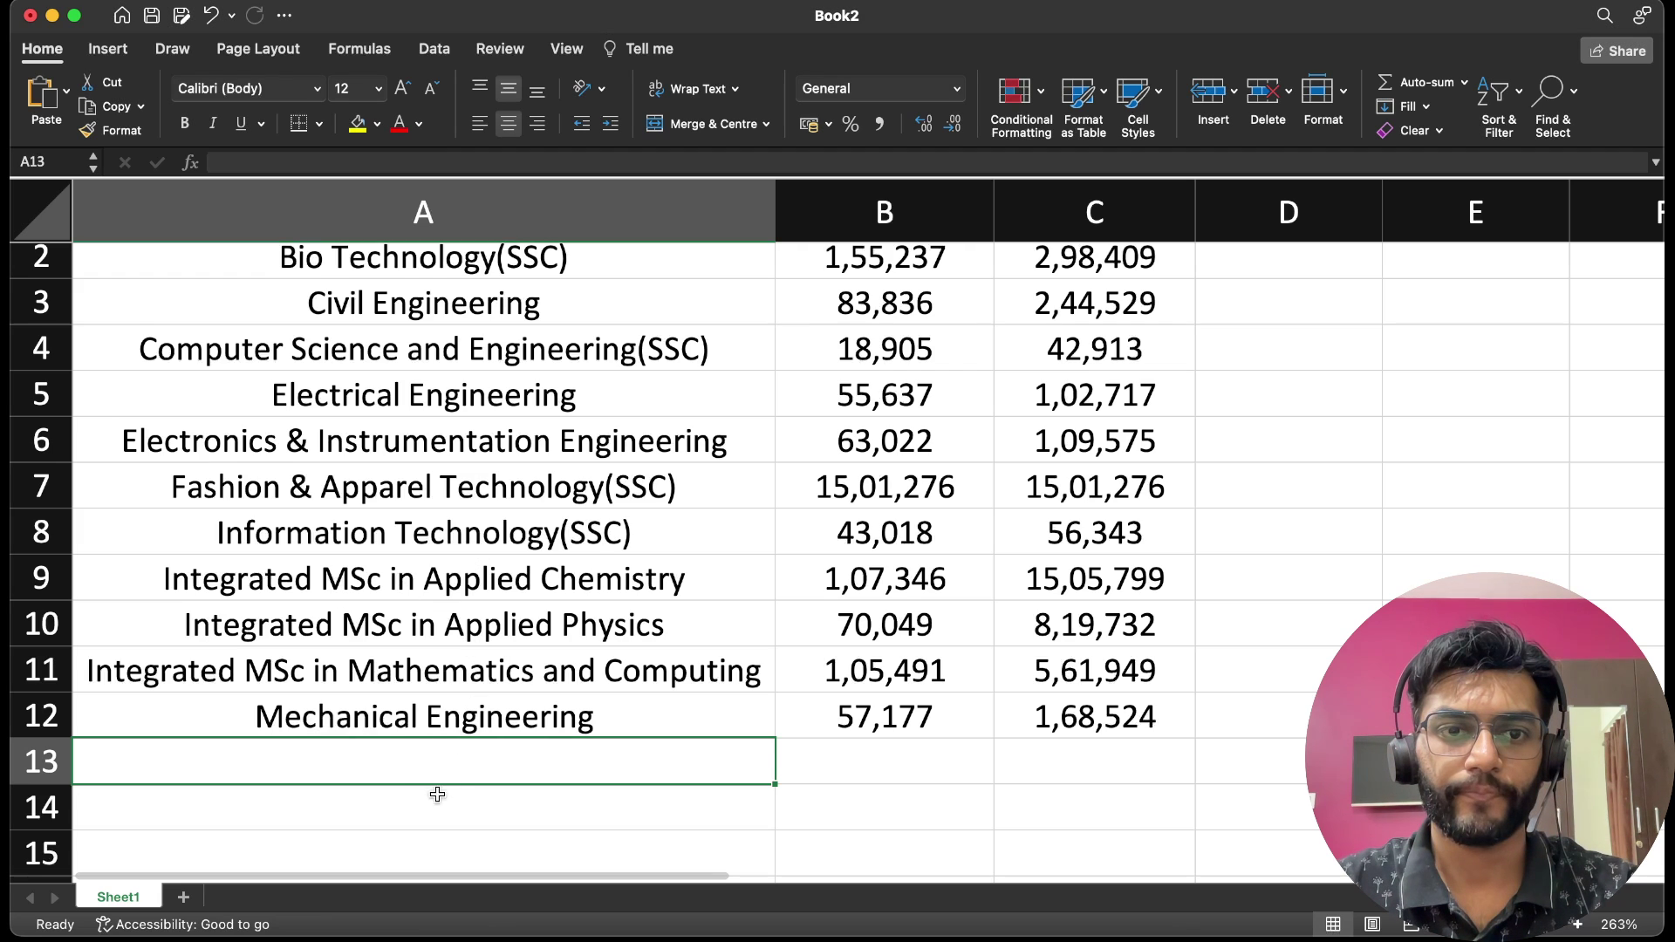
{"action": "type", "text": "Textile Engineering"}
Fill in Textile Engineering's ranks from the PDF: opening rank 162682 in B13 and closing rank 857922 in C13.
{"action": "left_click", "coordinate": [927, 771]}
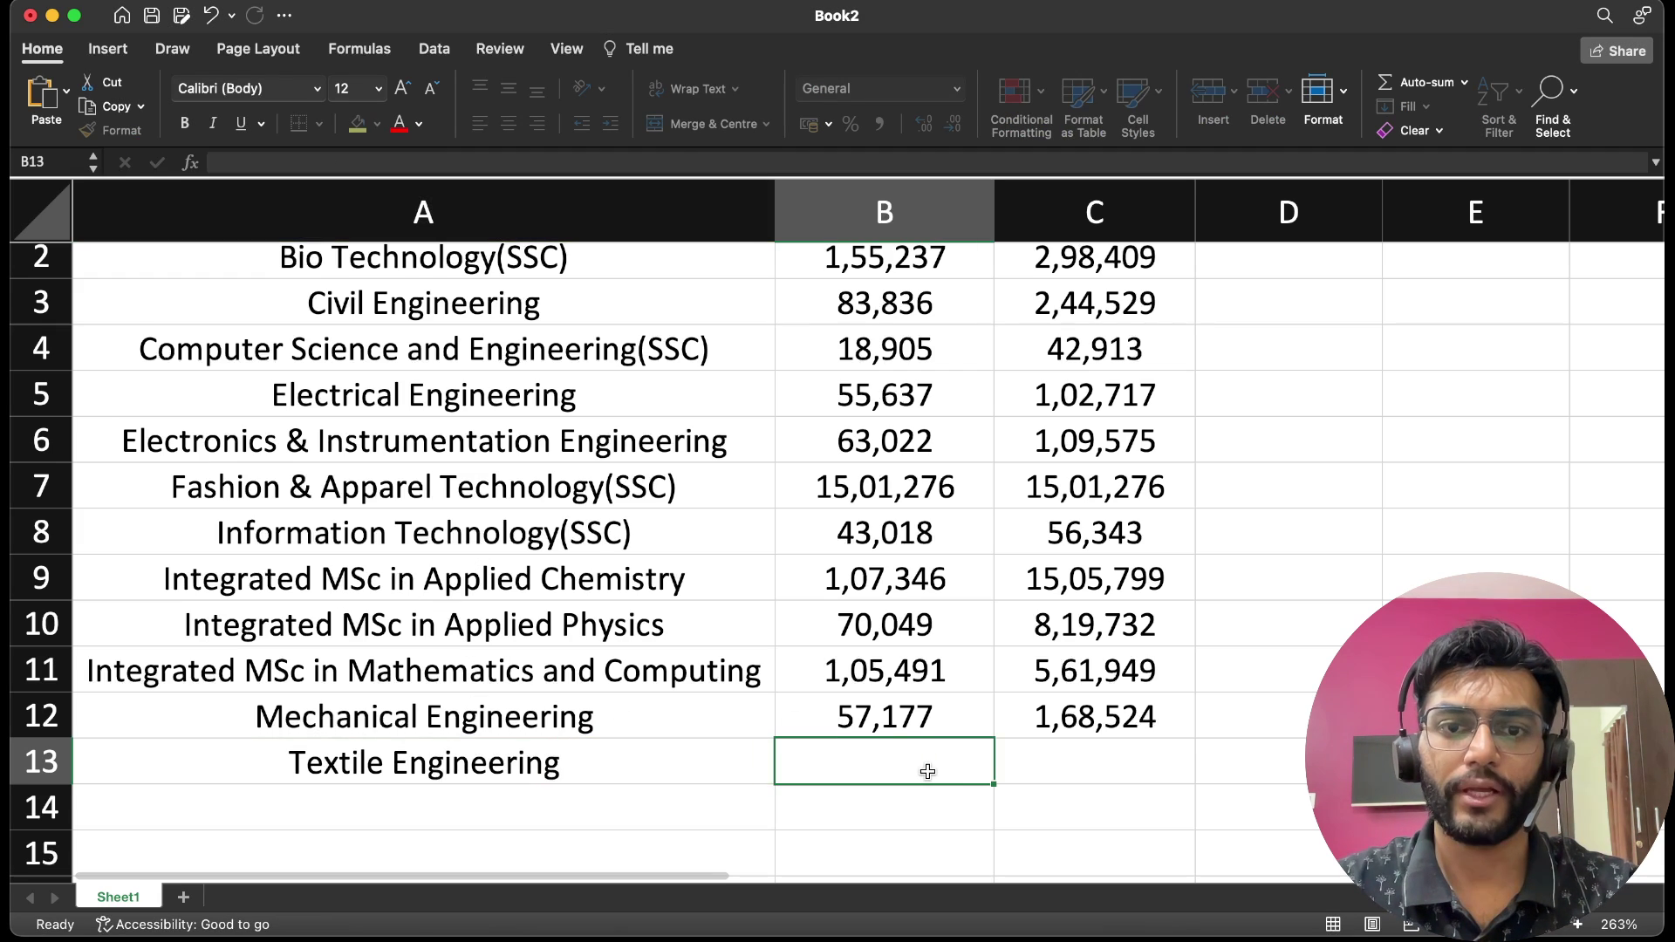
{"action": "key", "text": "super+Tab"}
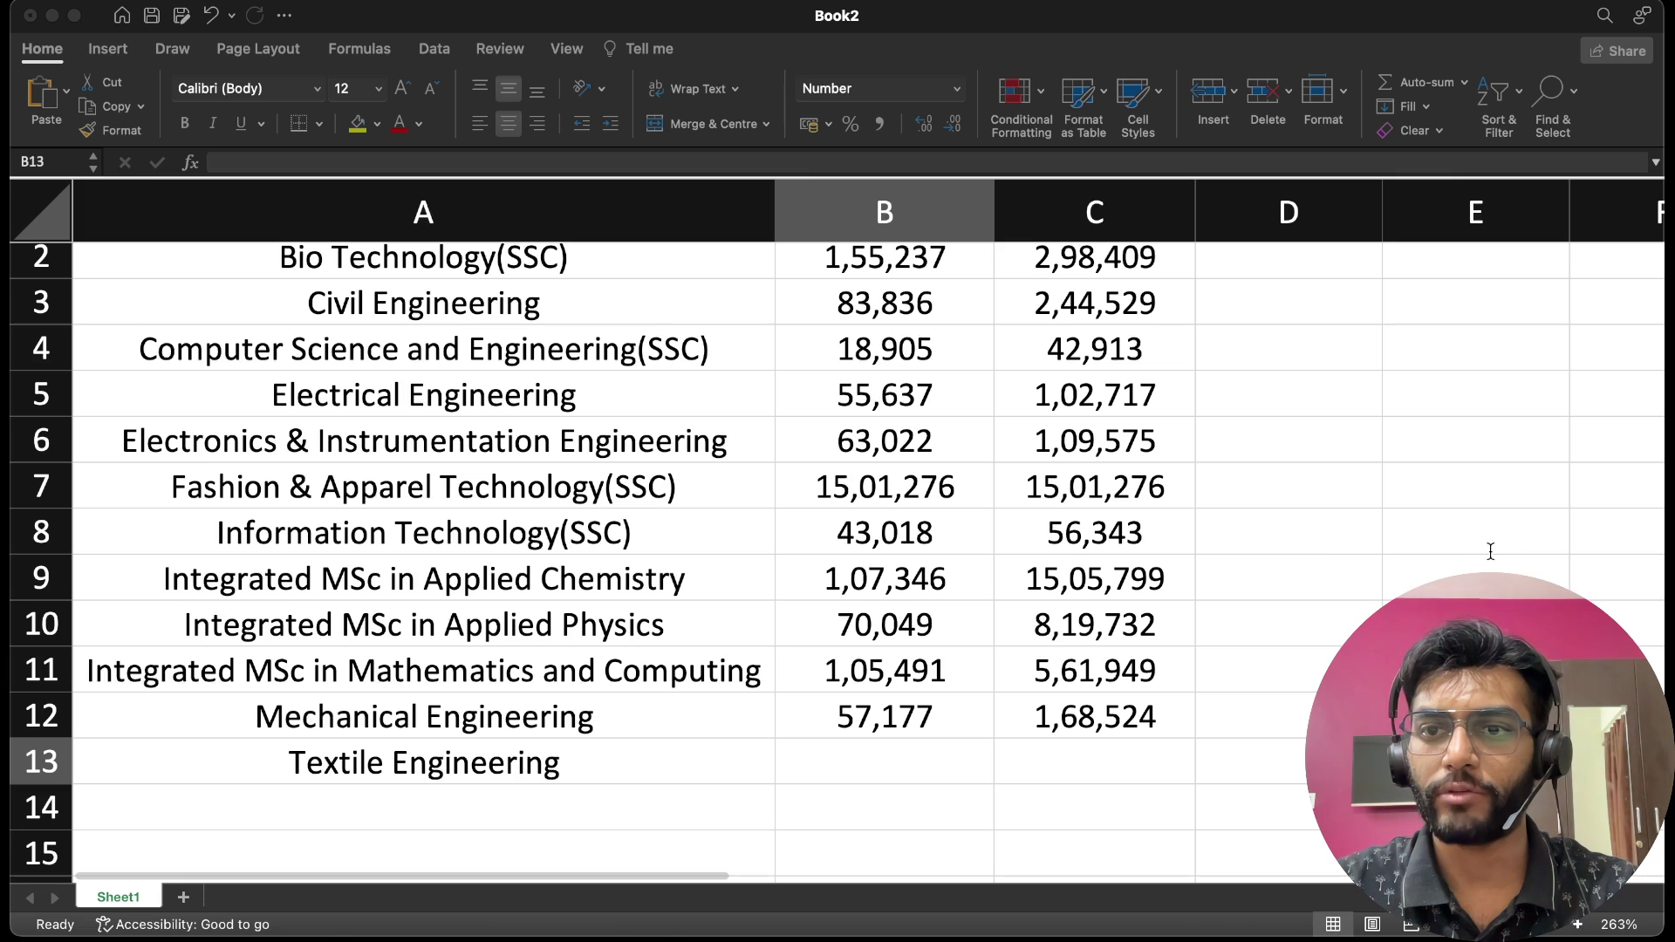
{"action": "left_click", "coordinate": [924, 752]}
{"action": "double_click", "coordinate": [924, 752]}
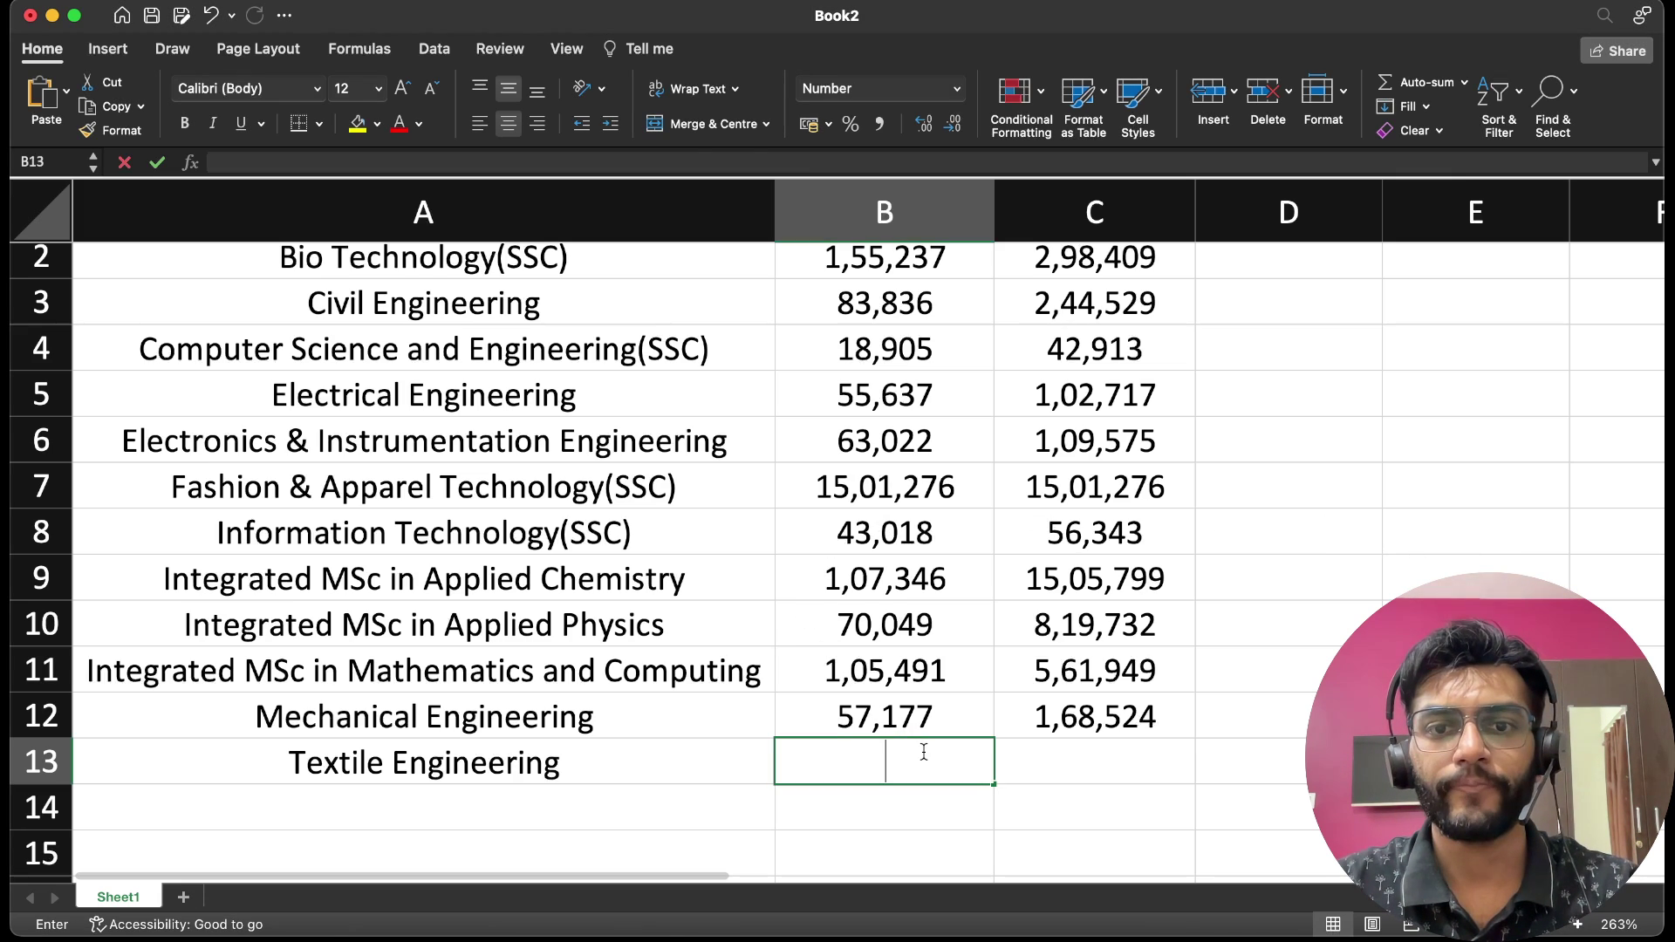
{"action": "type", "text": "162682"}
{"action": "left_click", "coordinate": [1080, 760]}
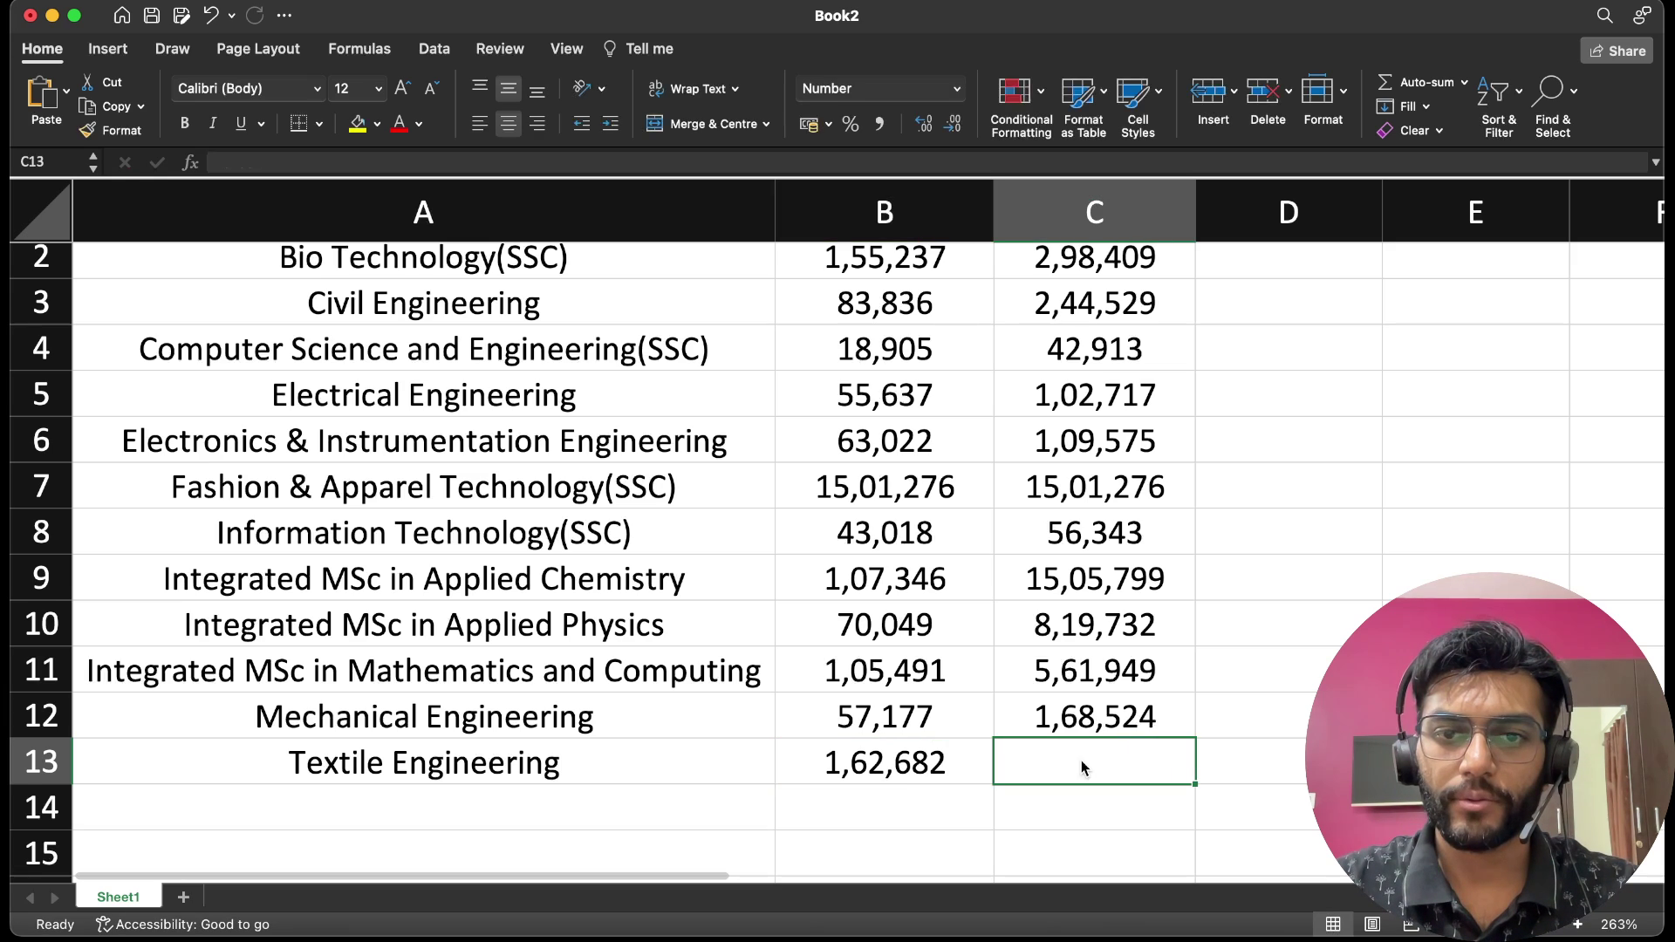
{"action": "left_click", "coordinate": [1574, 555]}
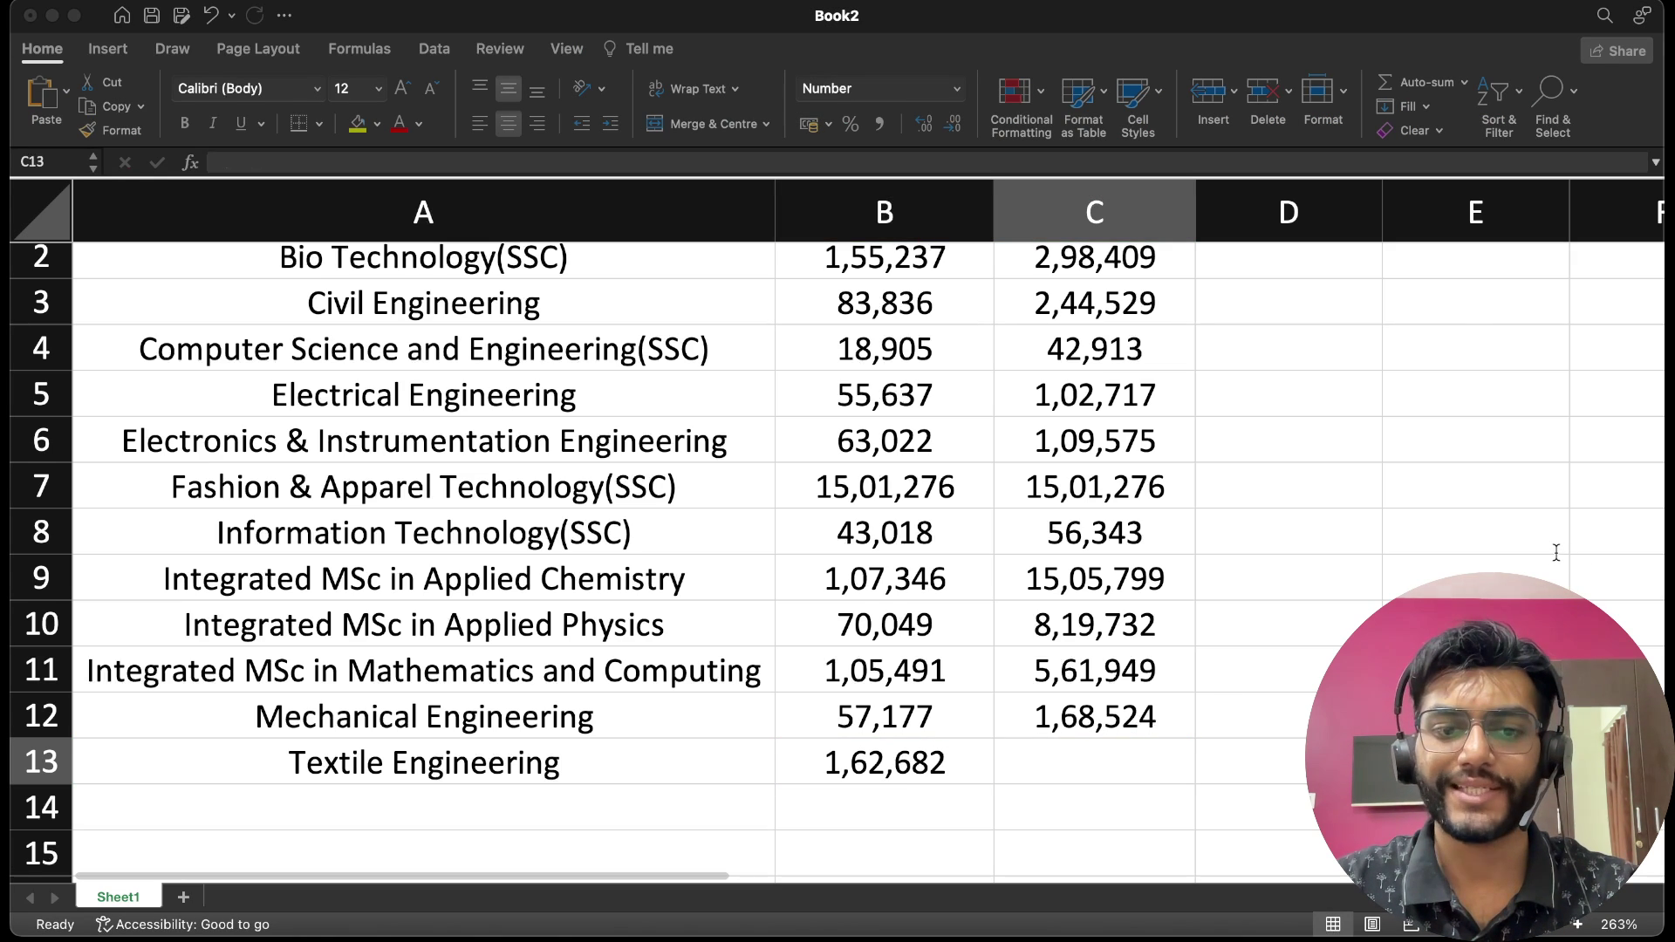
{"action": "key", "text": "super+Tab"}
{"action": "double_click", "coordinate": [1131, 761]}
{"action": "type", "text": "857922"}
{"action": "key", "text": "Return"}
{"action": "left_click", "coordinate": [1130, 765]}
{"action": "scroll", "coordinate": [1130, 765], "scroll_direction": "up", "scroll_amount": 2}
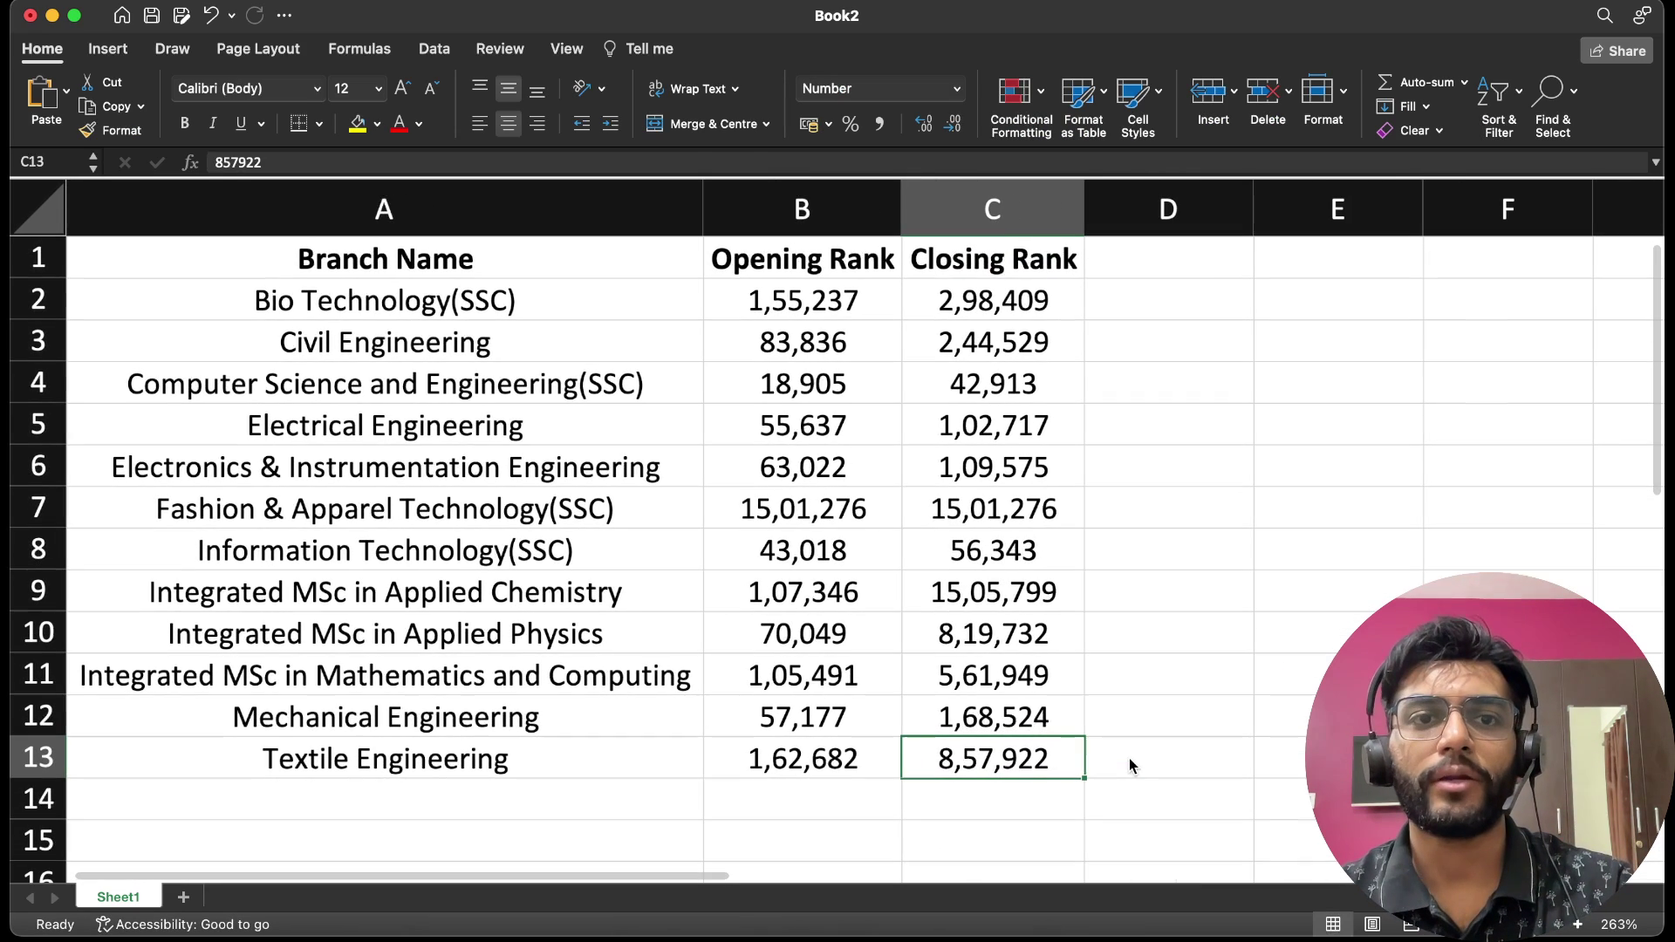
Sort the whole table by Opening Rank from smallest to largest, expanding the selection so each branch keeps its ranks.
{"action": "key", "text": "super+Tab"}
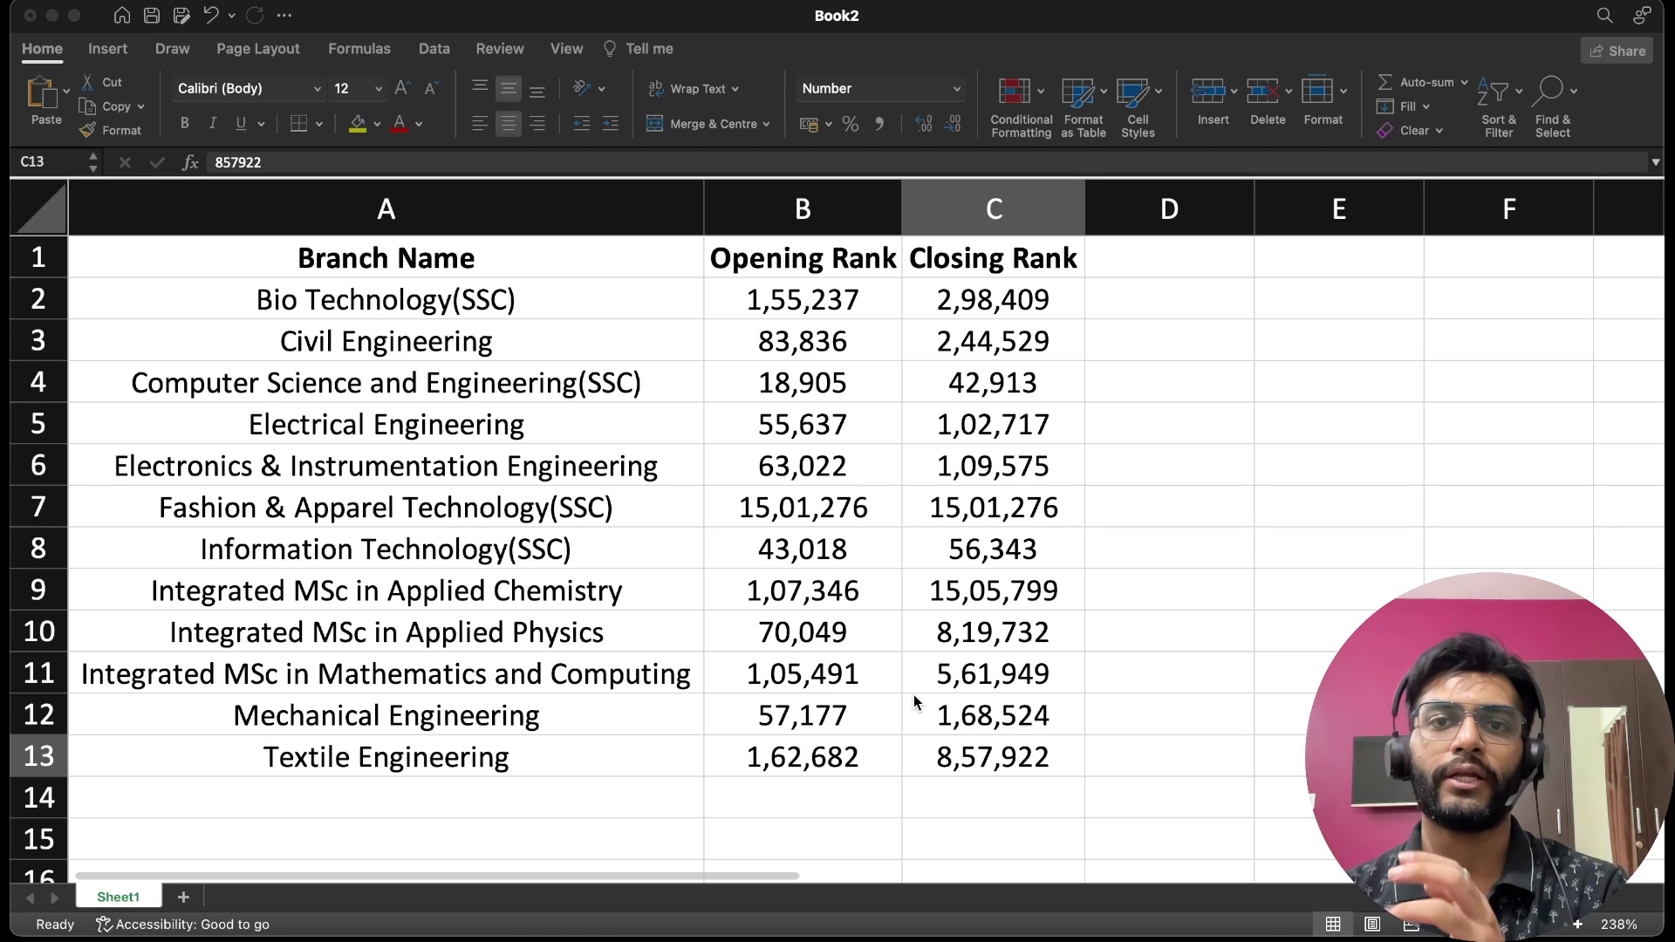
{"action": "left_click", "coordinate": [914, 702]}
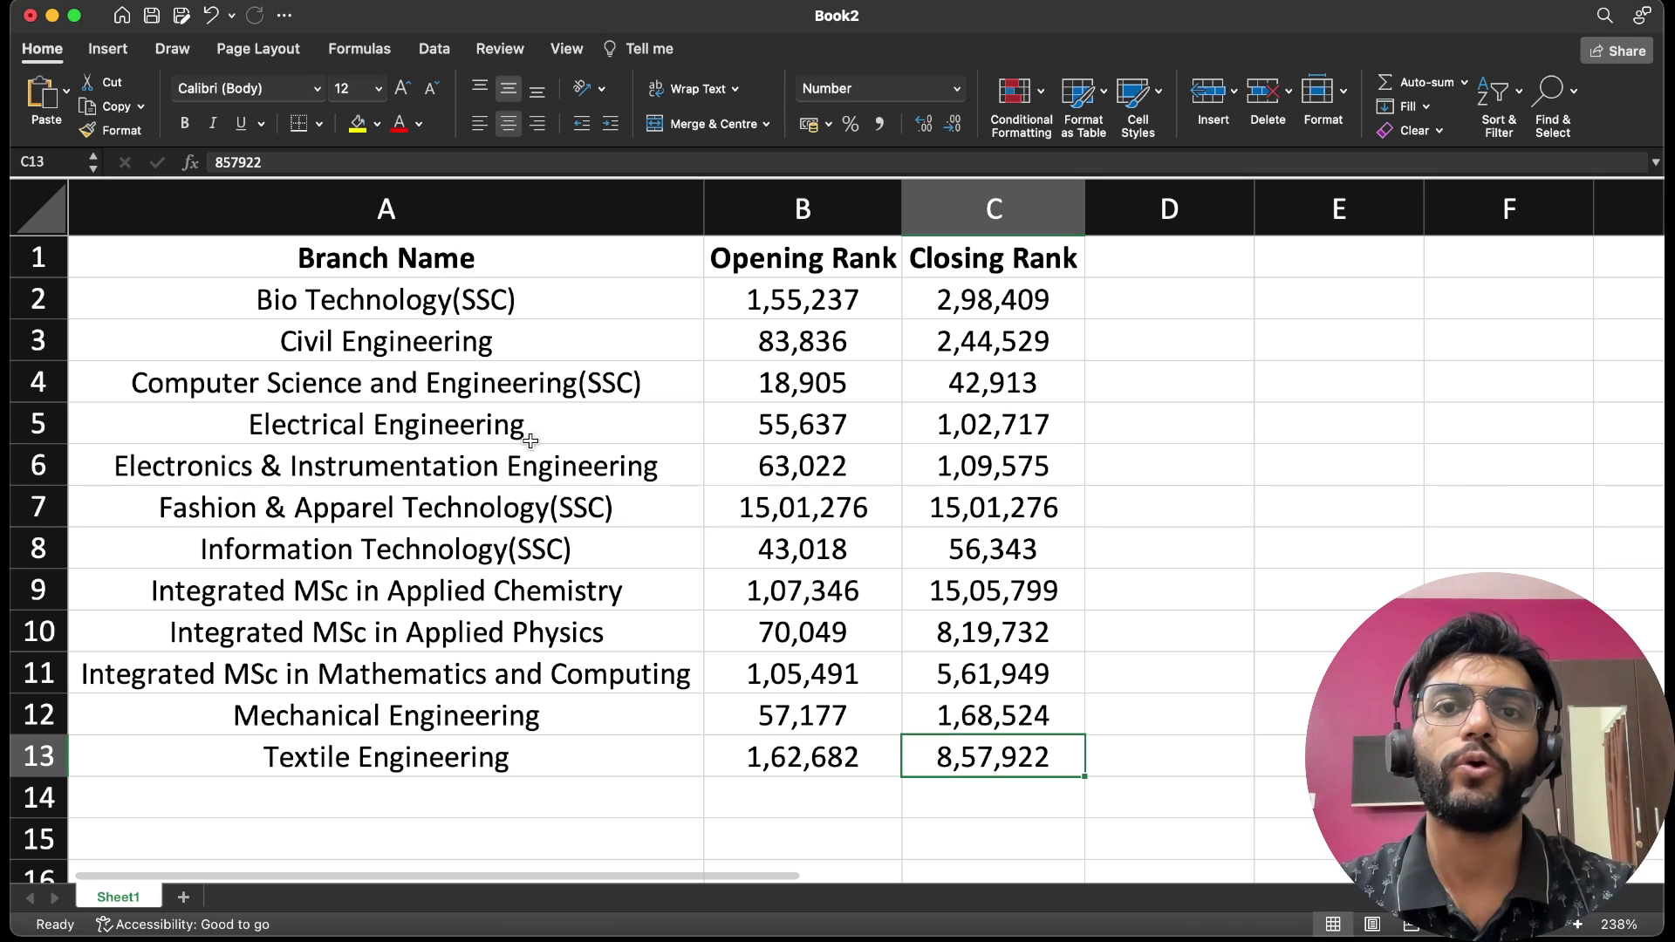
{"action": "left_click", "coordinate": [784, 231]}
{"action": "left_click", "coordinate": [1498, 90]}
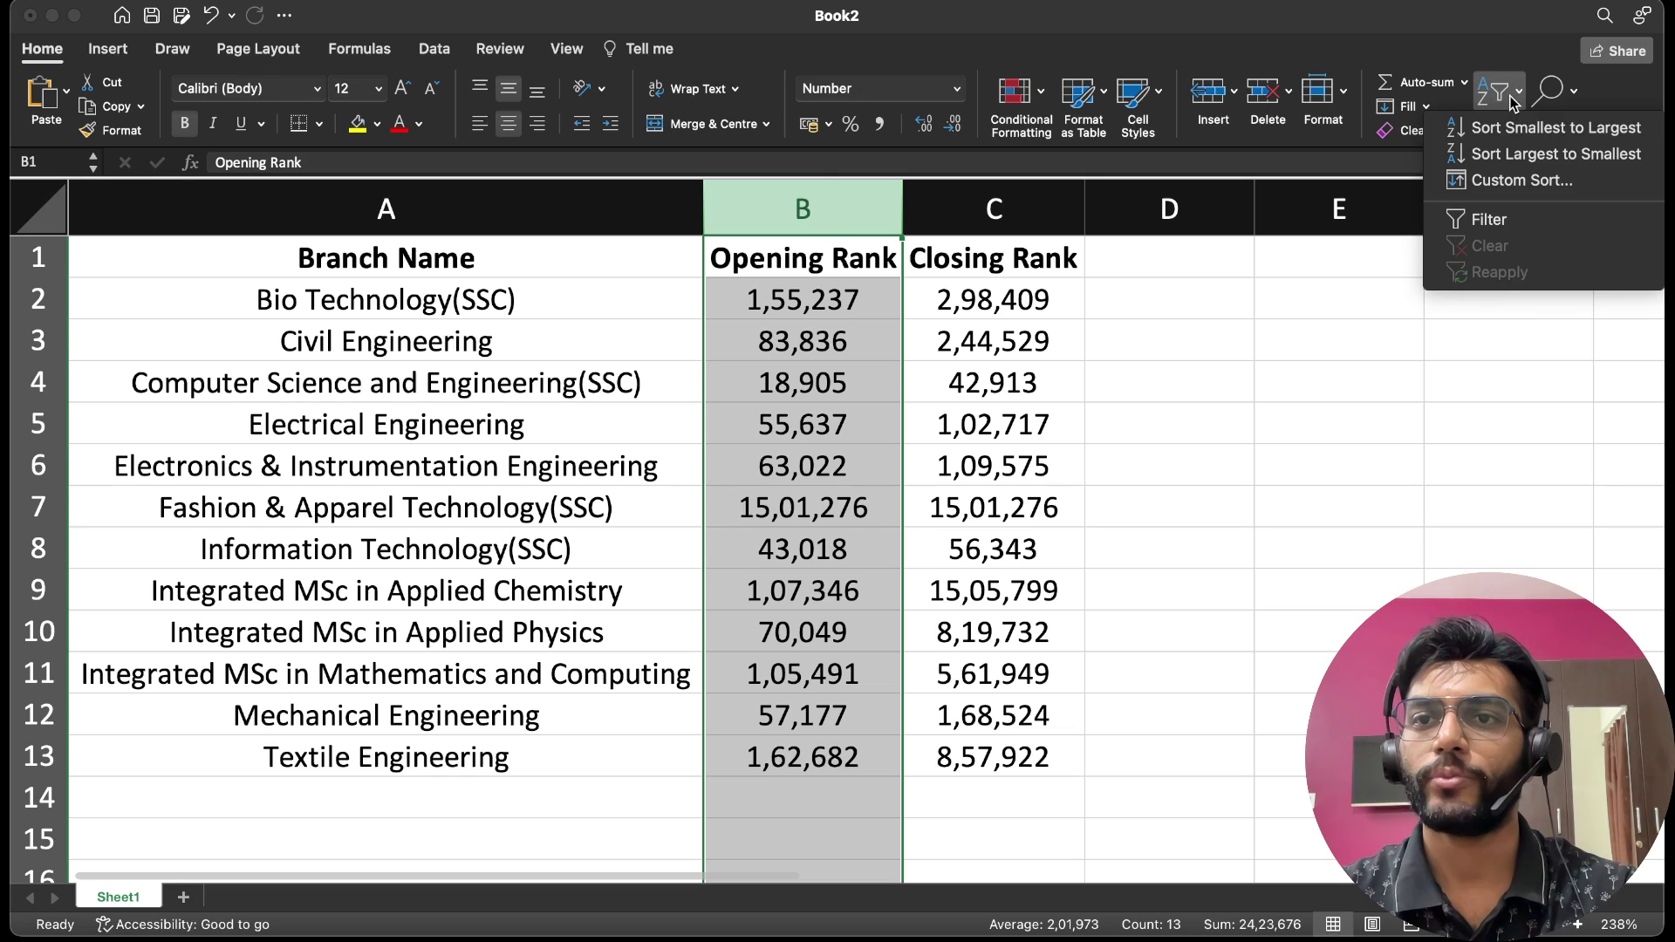
{"action": "left_click", "coordinate": [1535, 127]}
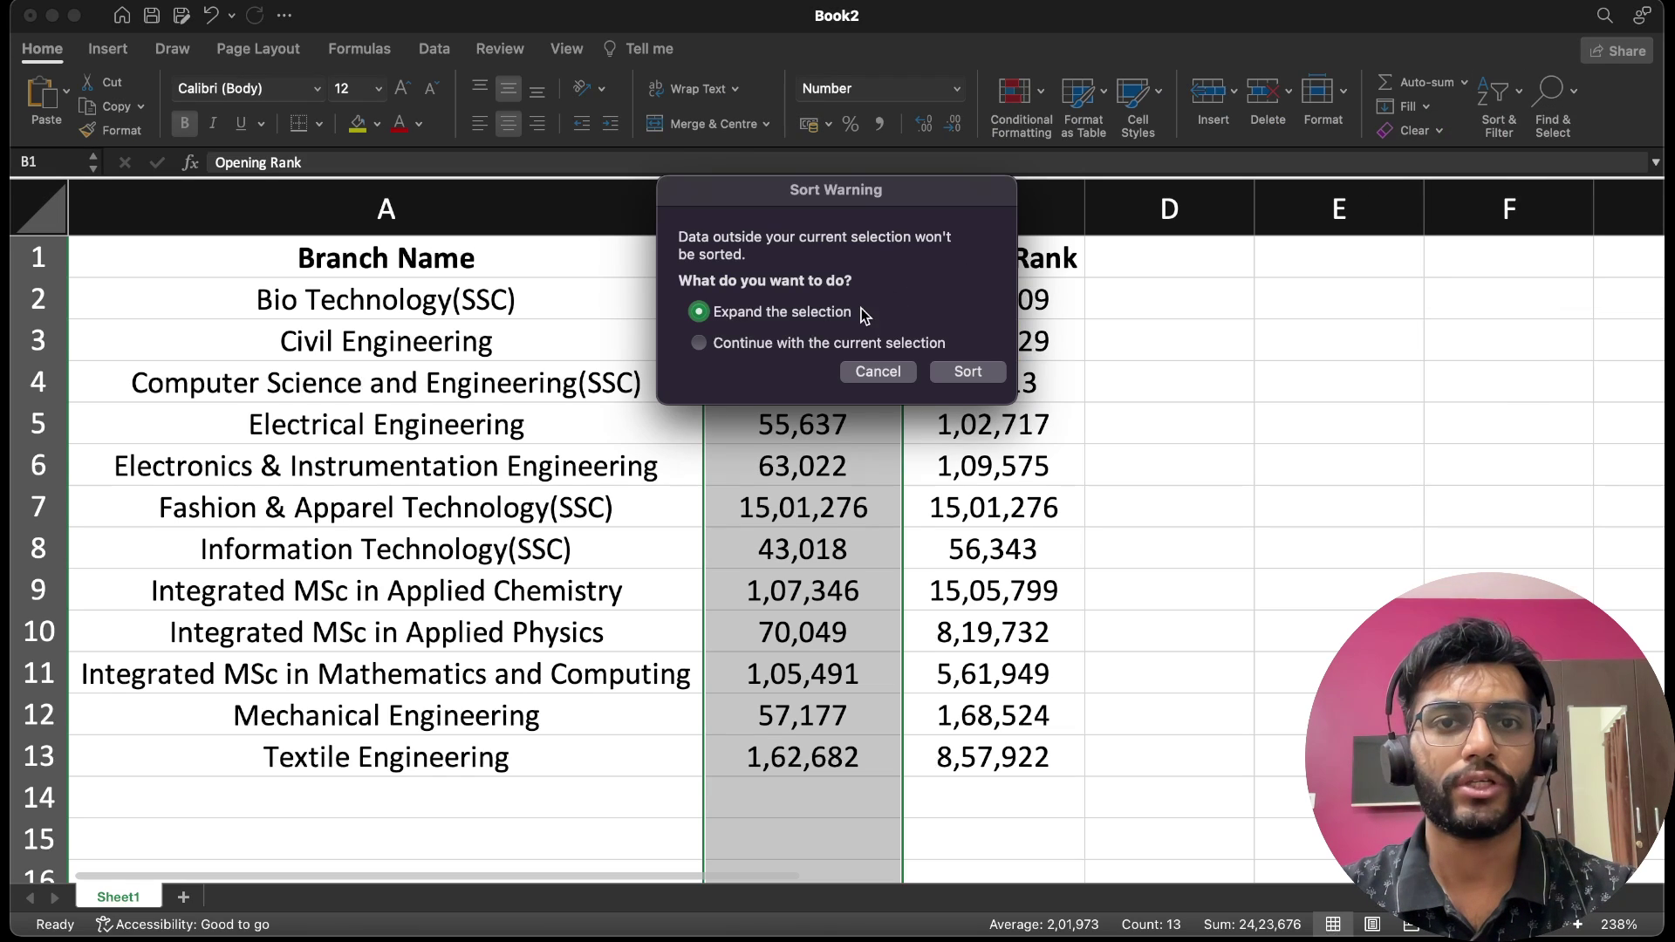
{"action": "left_click", "coordinate": [974, 373]}
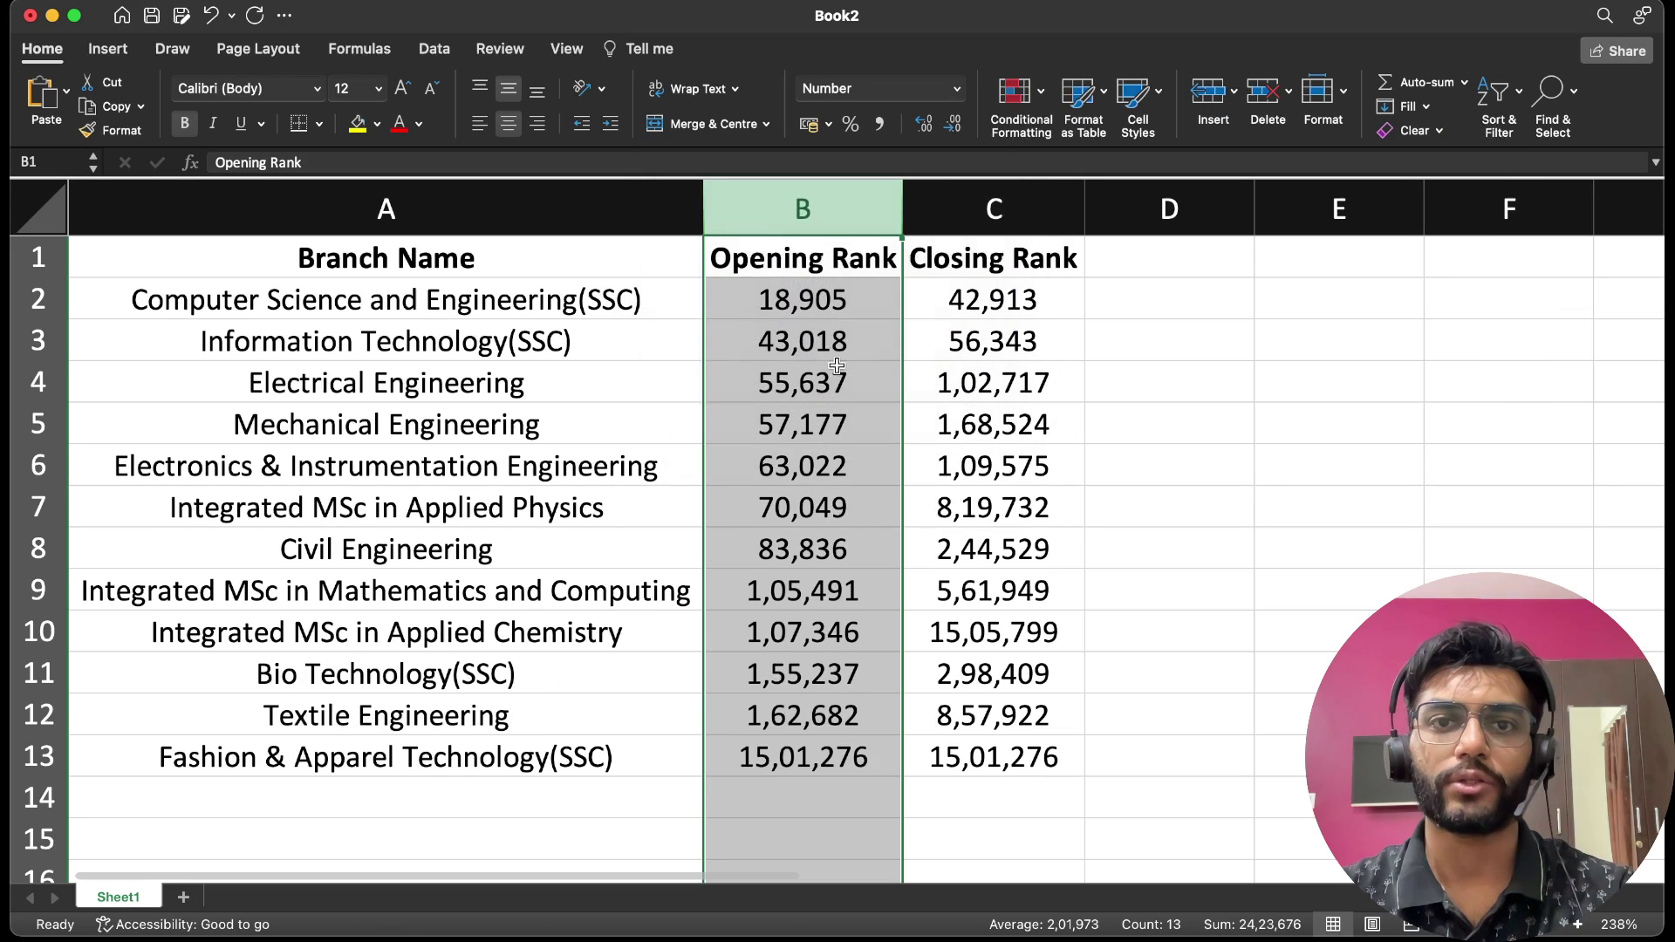
Sort the whole table by Closing Rank from smallest to largest, expanding the selection so each branch keeps its ranks.
{"action": "left_click", "coordinate": [804, 296]}
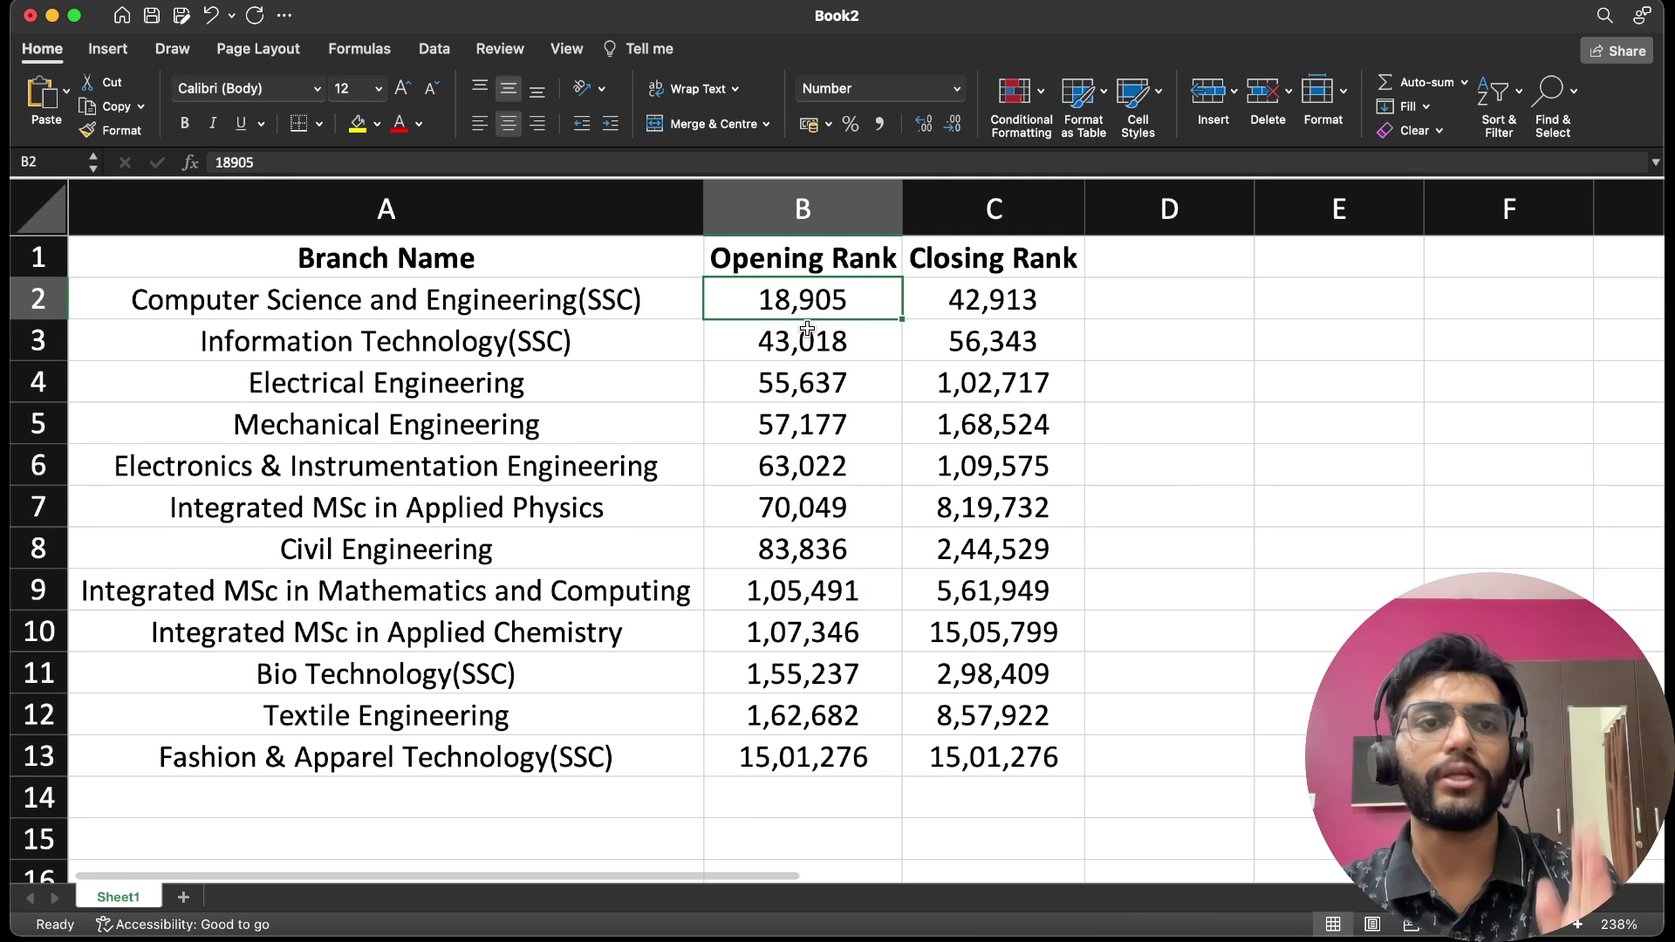
{"action": "left_click", "coordinate": [617, 379]}
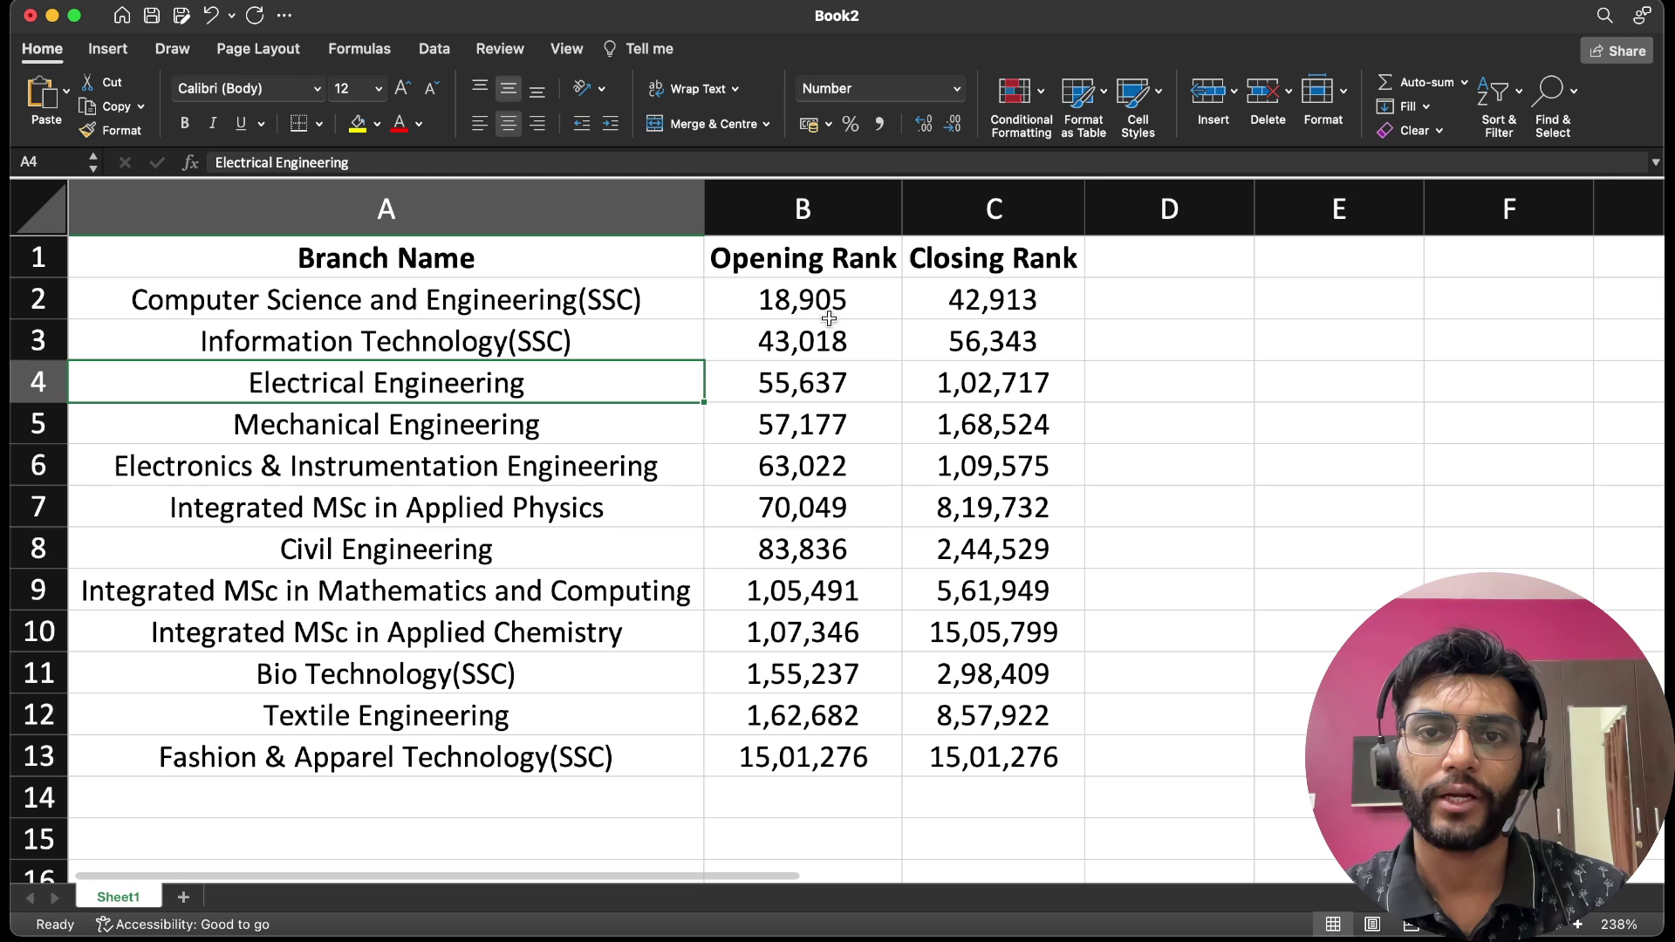
{"action": "left_click", "coordinate": [992, 206]}
{"action": "left_click", "coordinate": [1499, 90]}
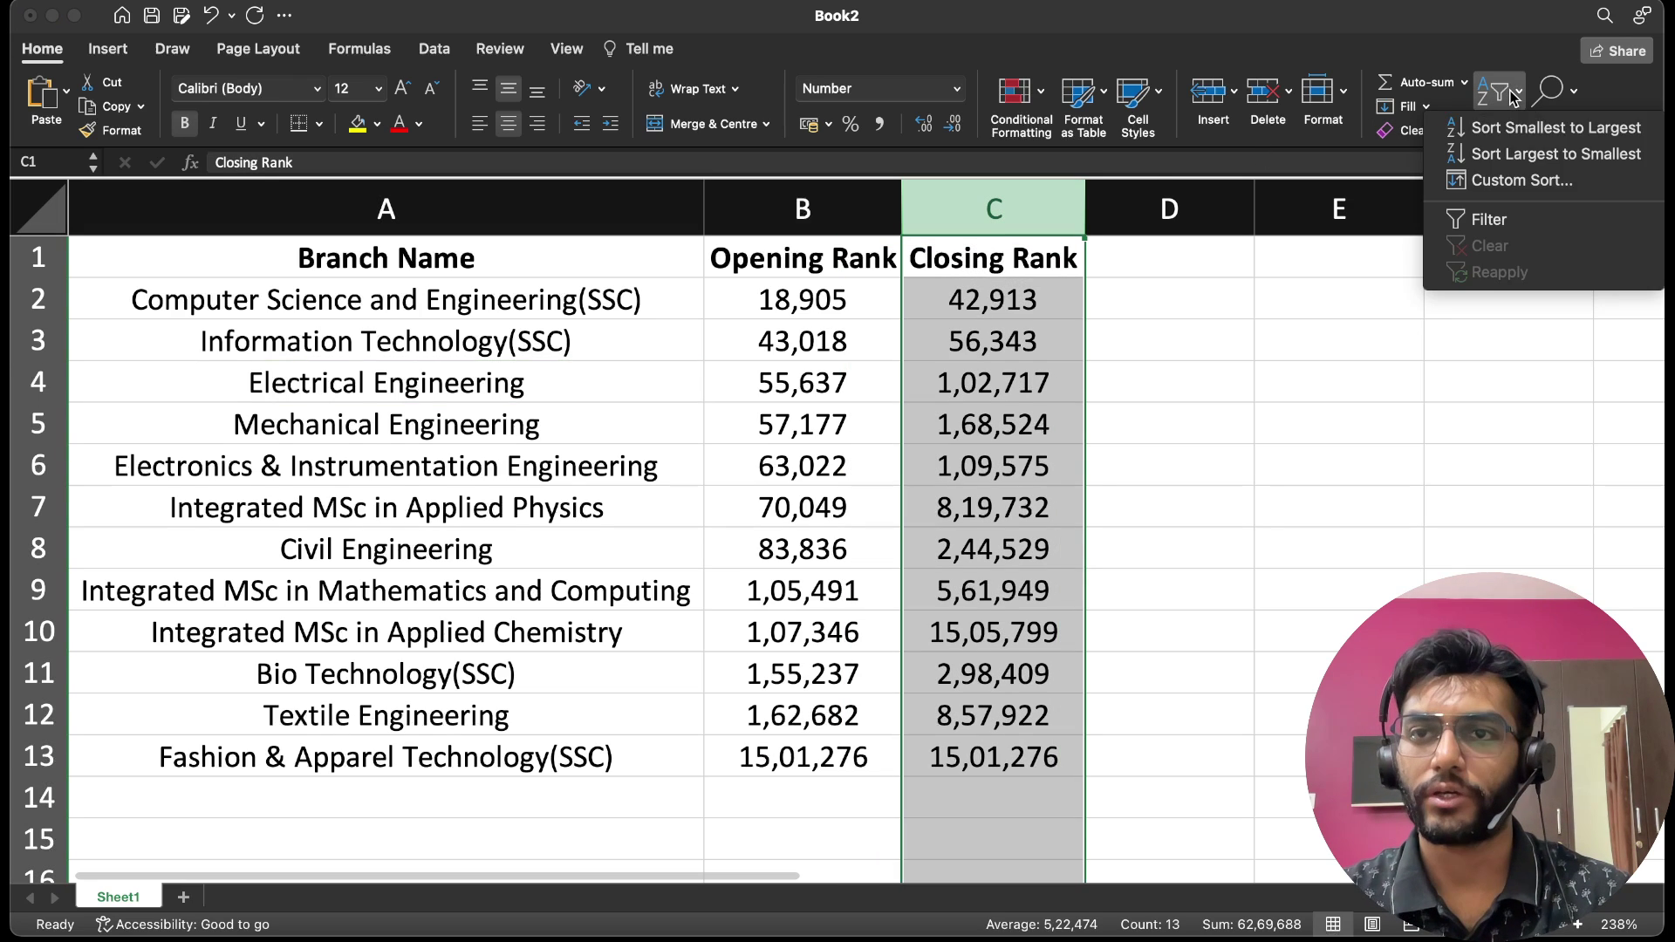
{"action": "left_click", "coordinate": [1532, 135]}
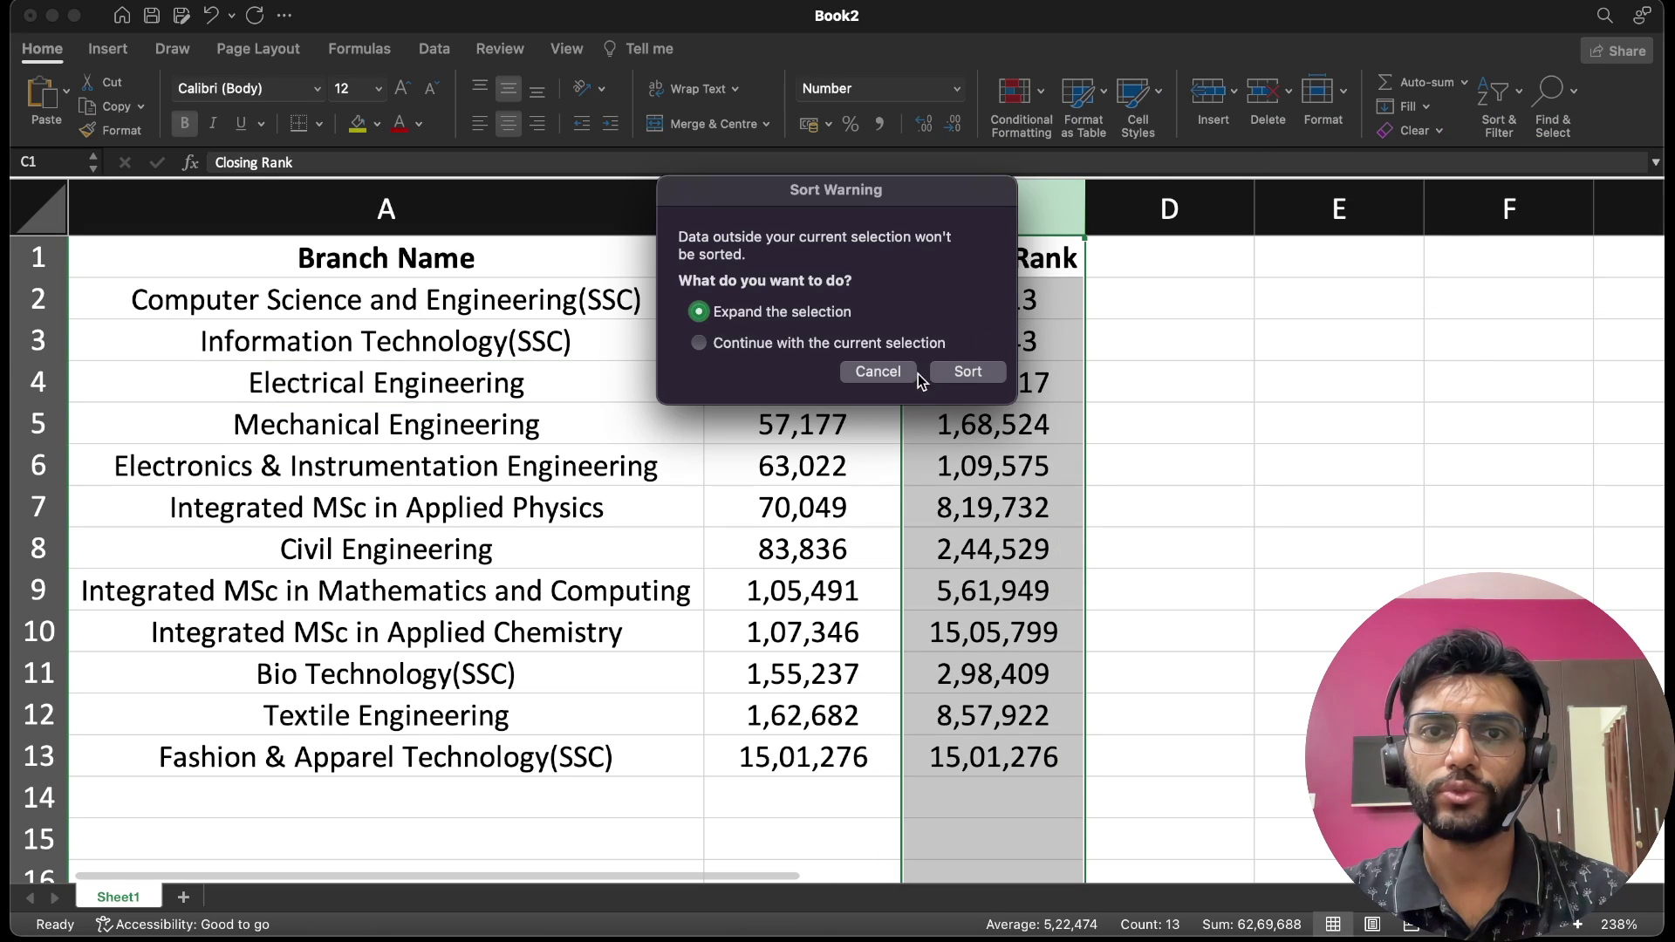
{"action": "left_click", "coordinate": [967, 372]}
{"action": "left_click", "coordinate": [960, 345]}
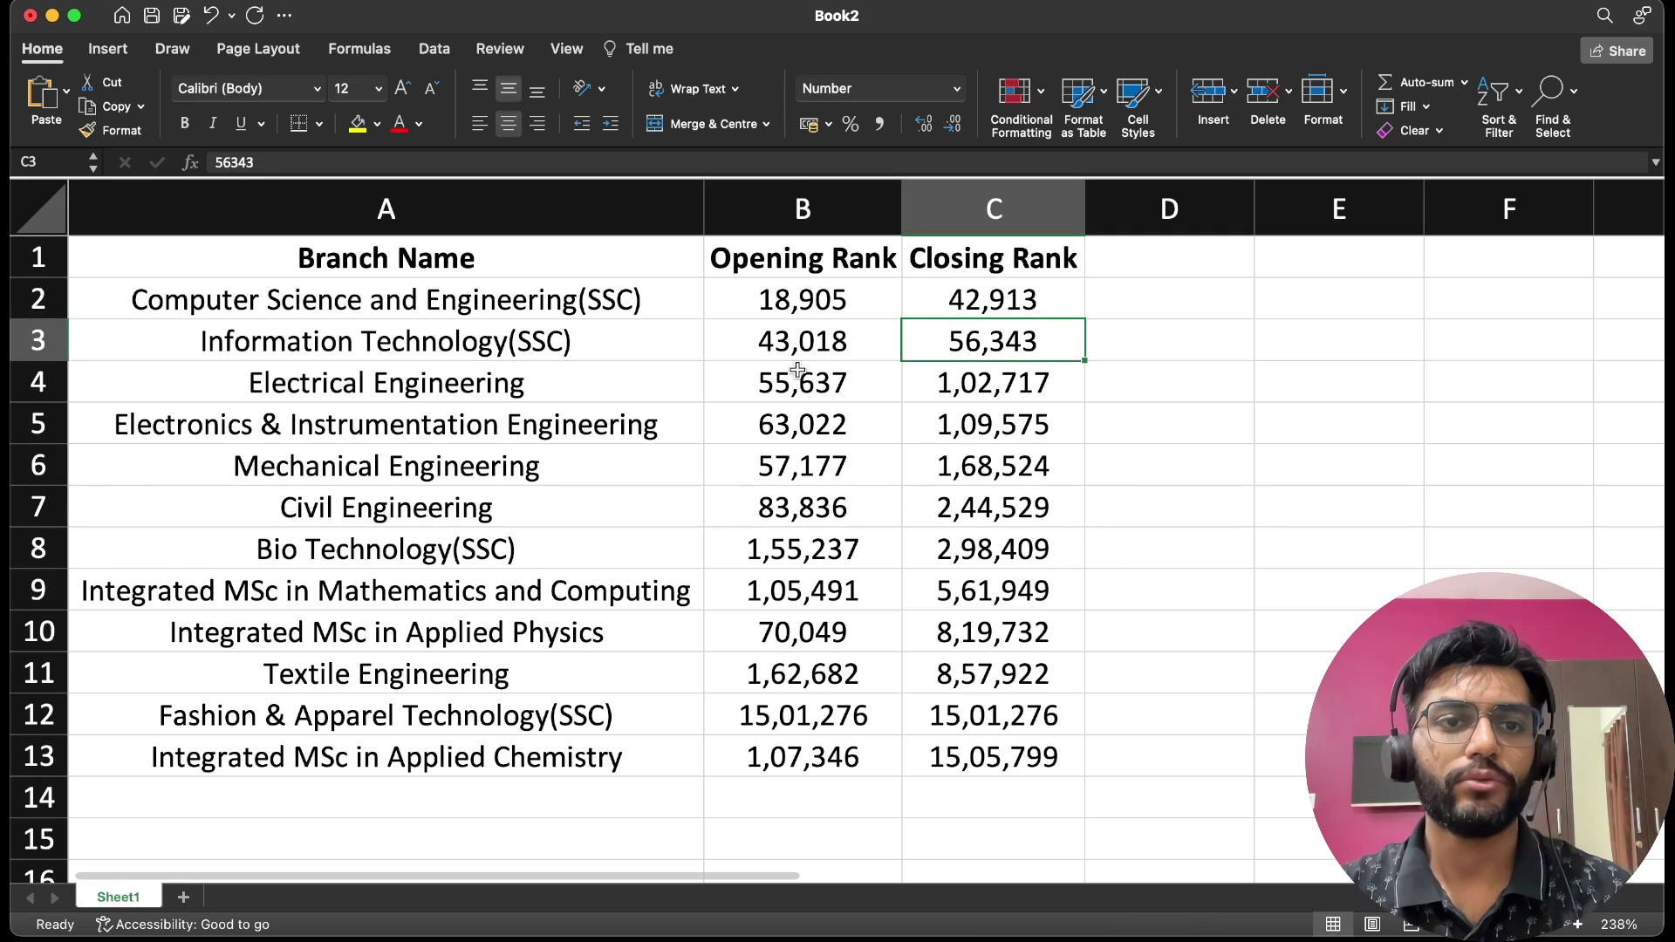
{"action": "left_click", "coordinate": [634, 322]}
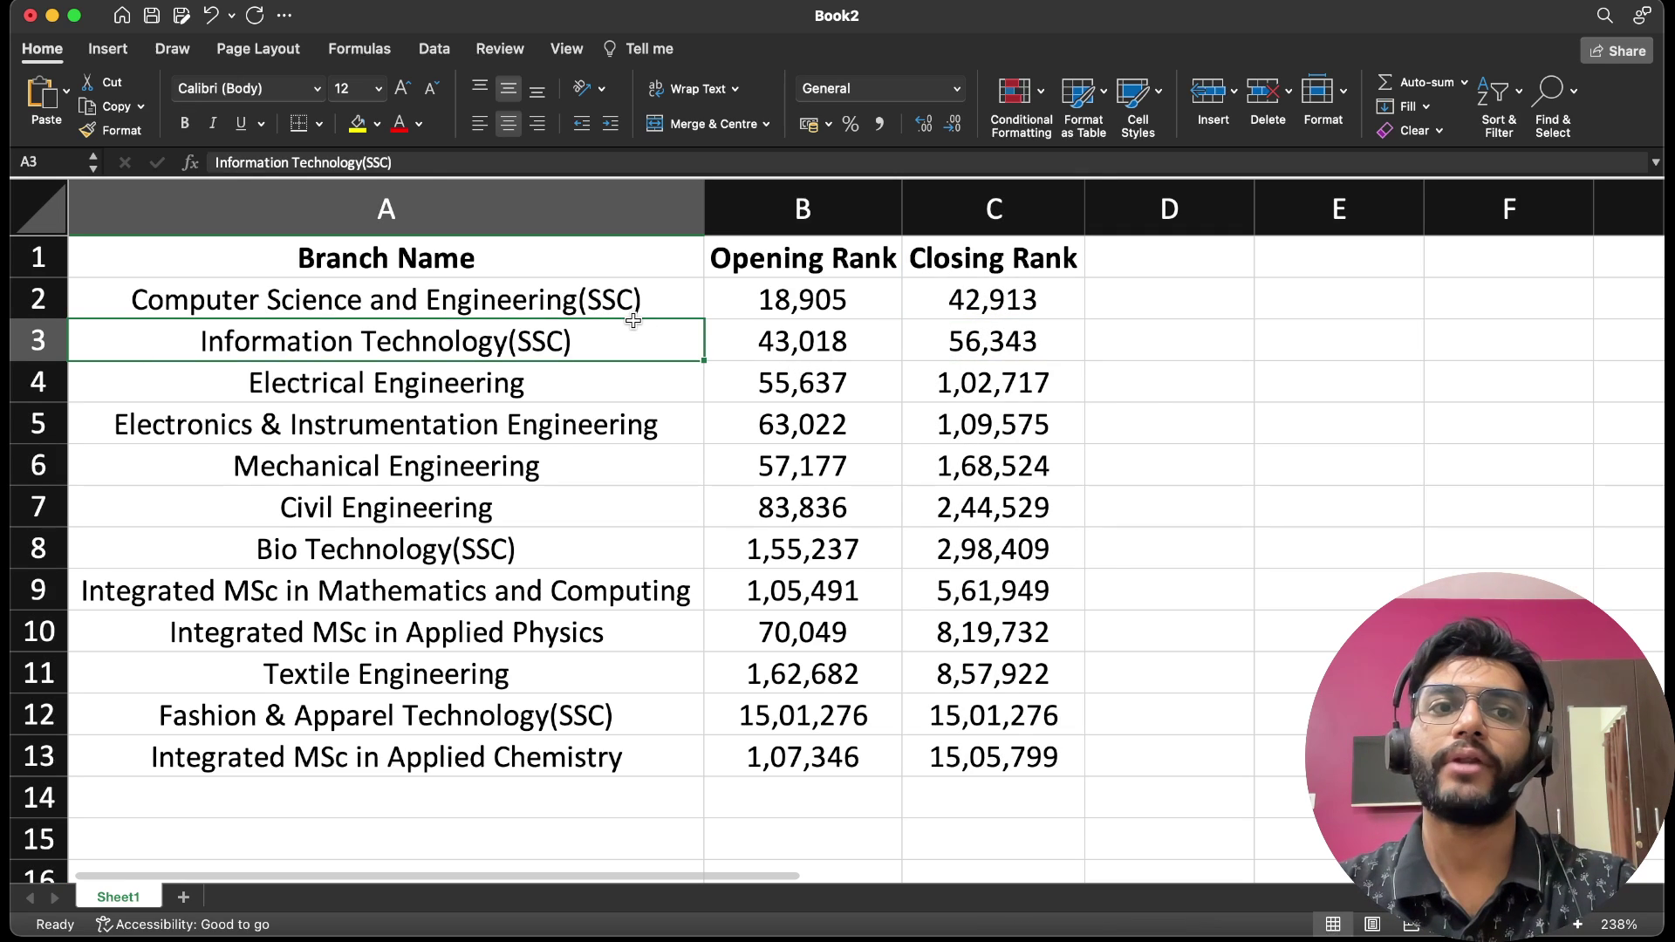
{"action": "left_click", "coordinate": [633, 318]}
{"action": "key", "text": "super+Tab"}
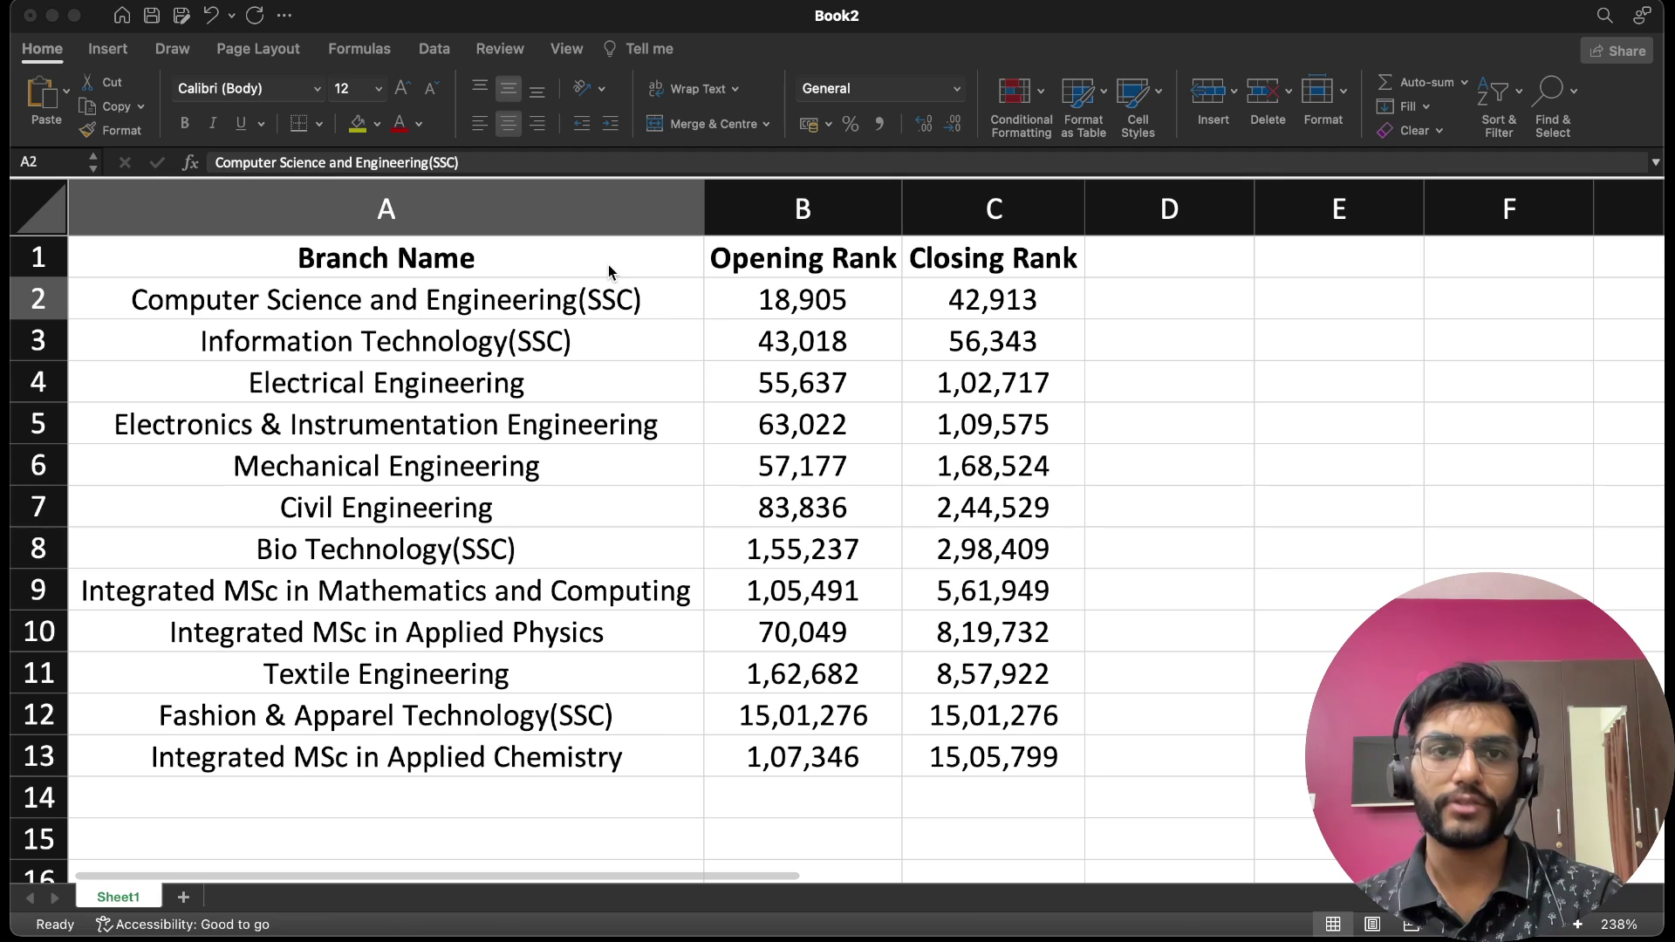
Undo the Closing Rank sort to bring back the table order by Opening Rank.
{"action": "left_click", "coordinate": [806, 429]}
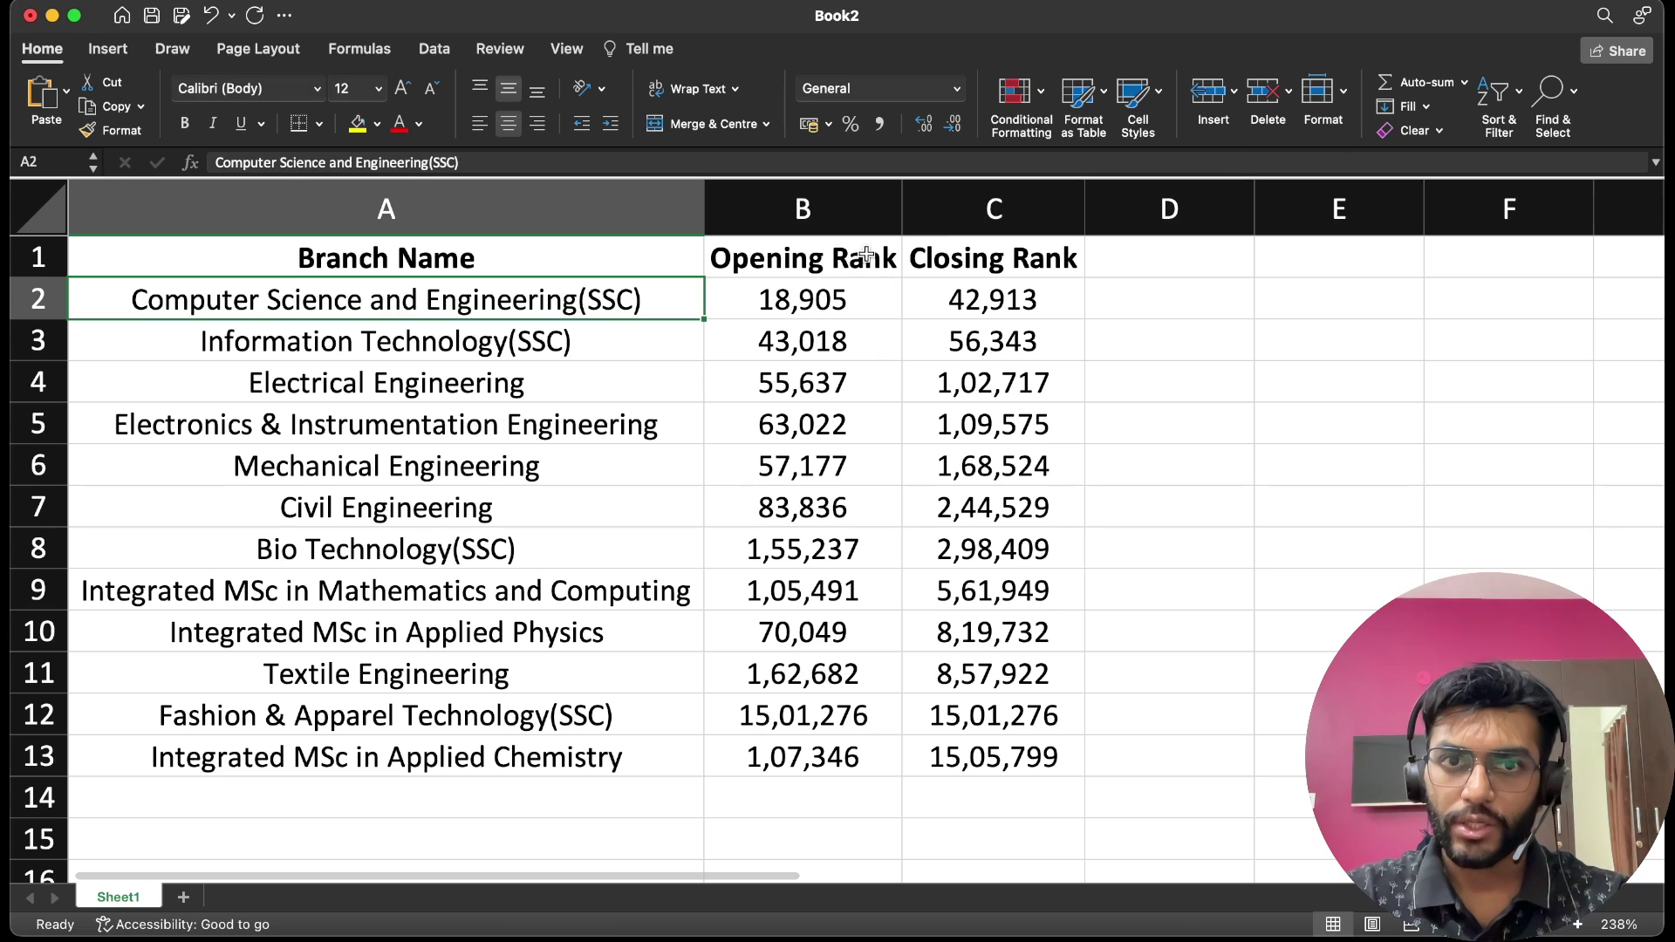
{"action": "left_click", "coordinate": [857, 200]}
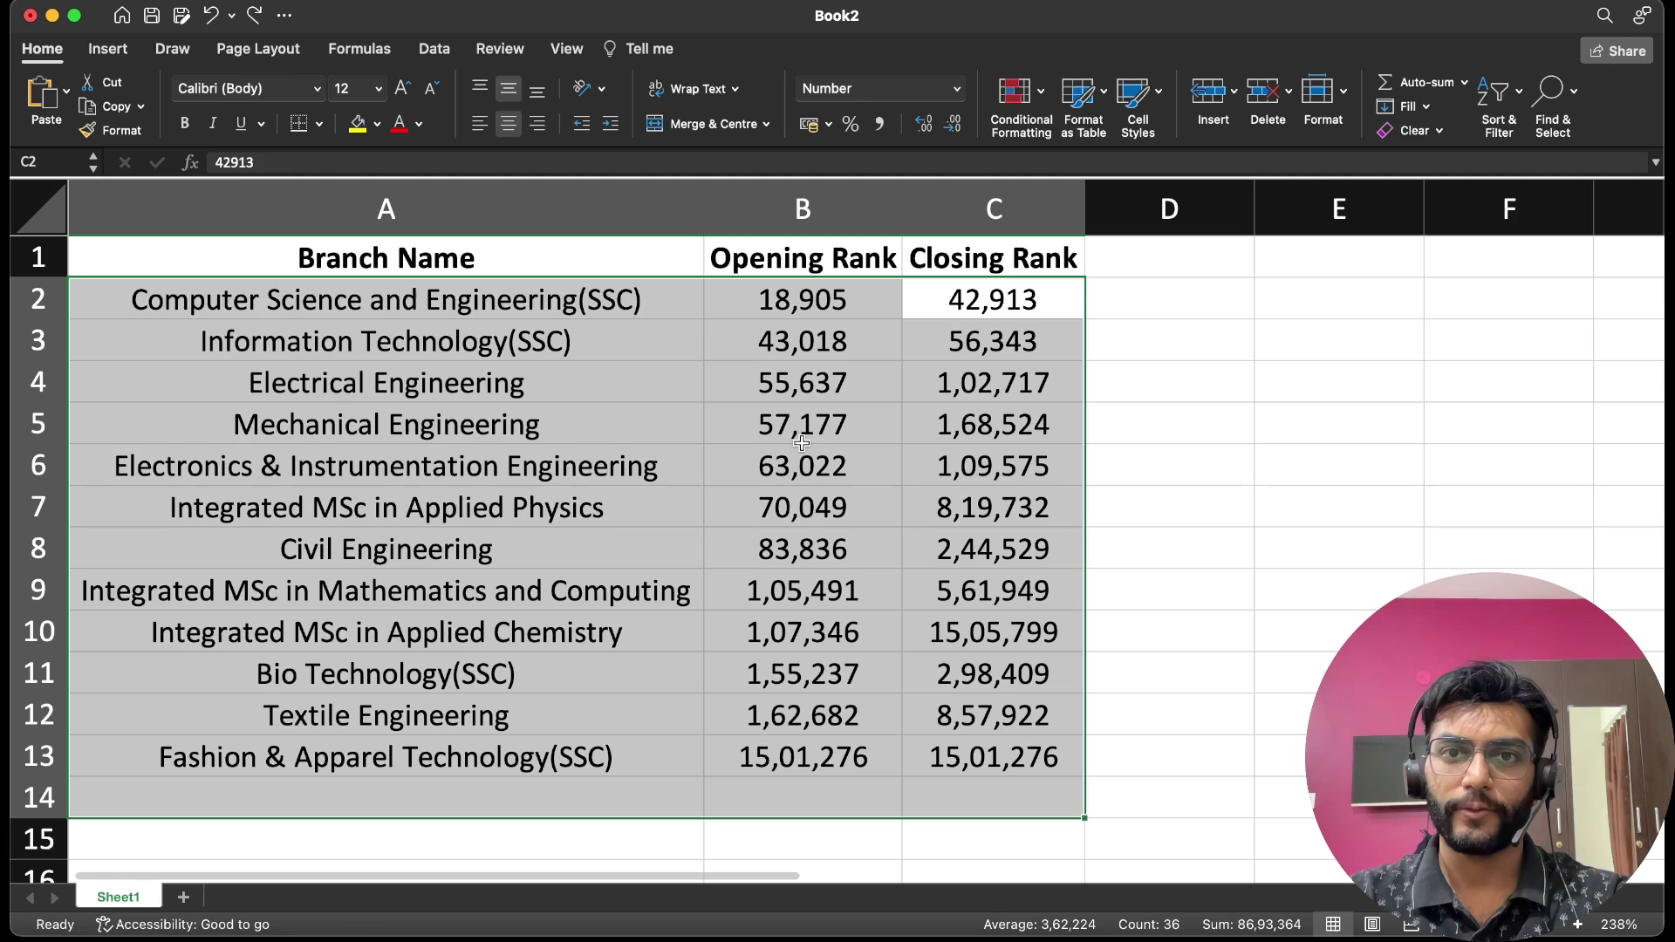
{"action": "left_click", "coordinate": [799, 436]}
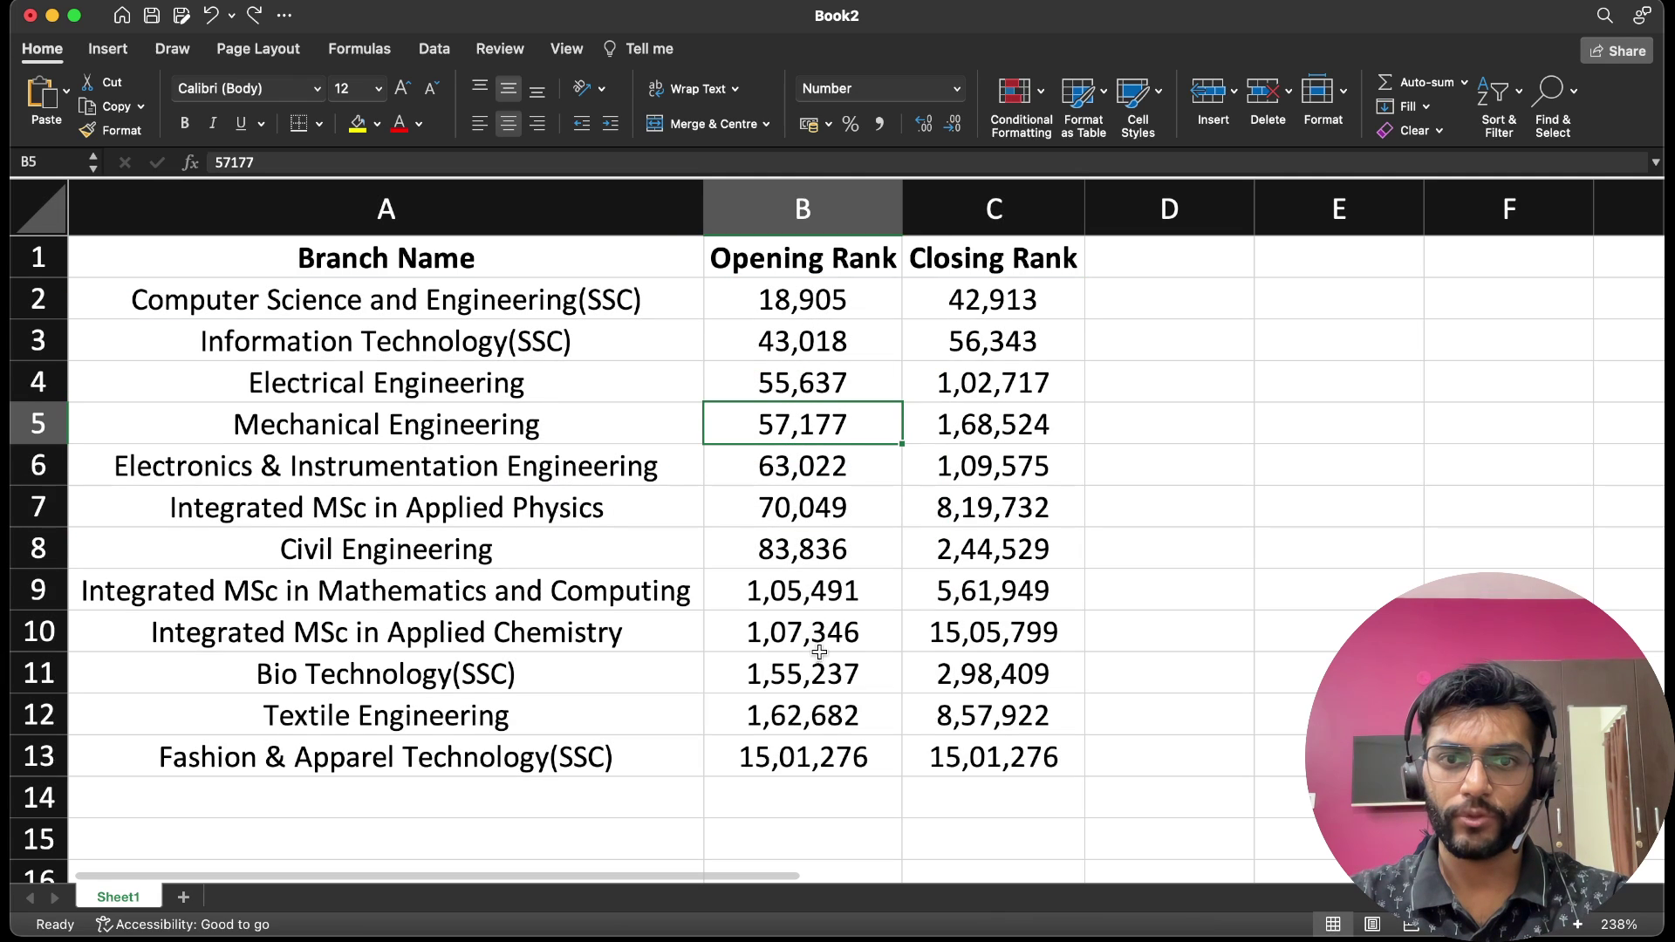
{"action": "key", "text": "super+z"}
{"action": "key", "text": "super+y"}
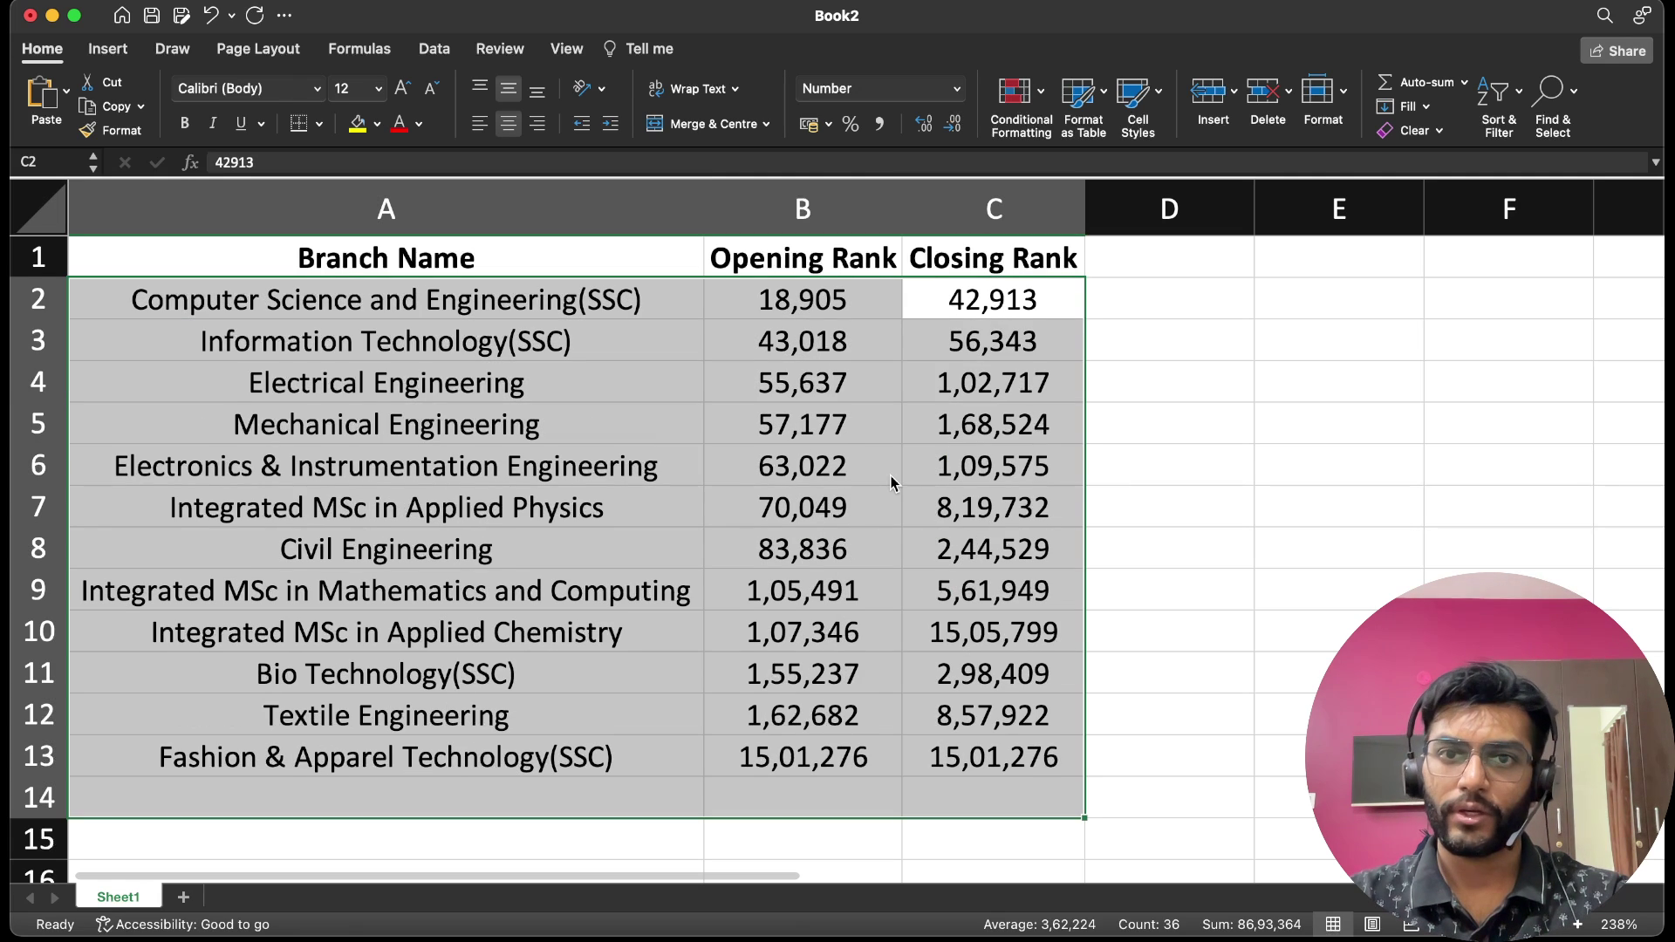
Examine the opening ranks in column B branch by branch, comparing the lowest and highest entries of the sorted table.
{"action": "left_click", "coordinate": [797, 303]}
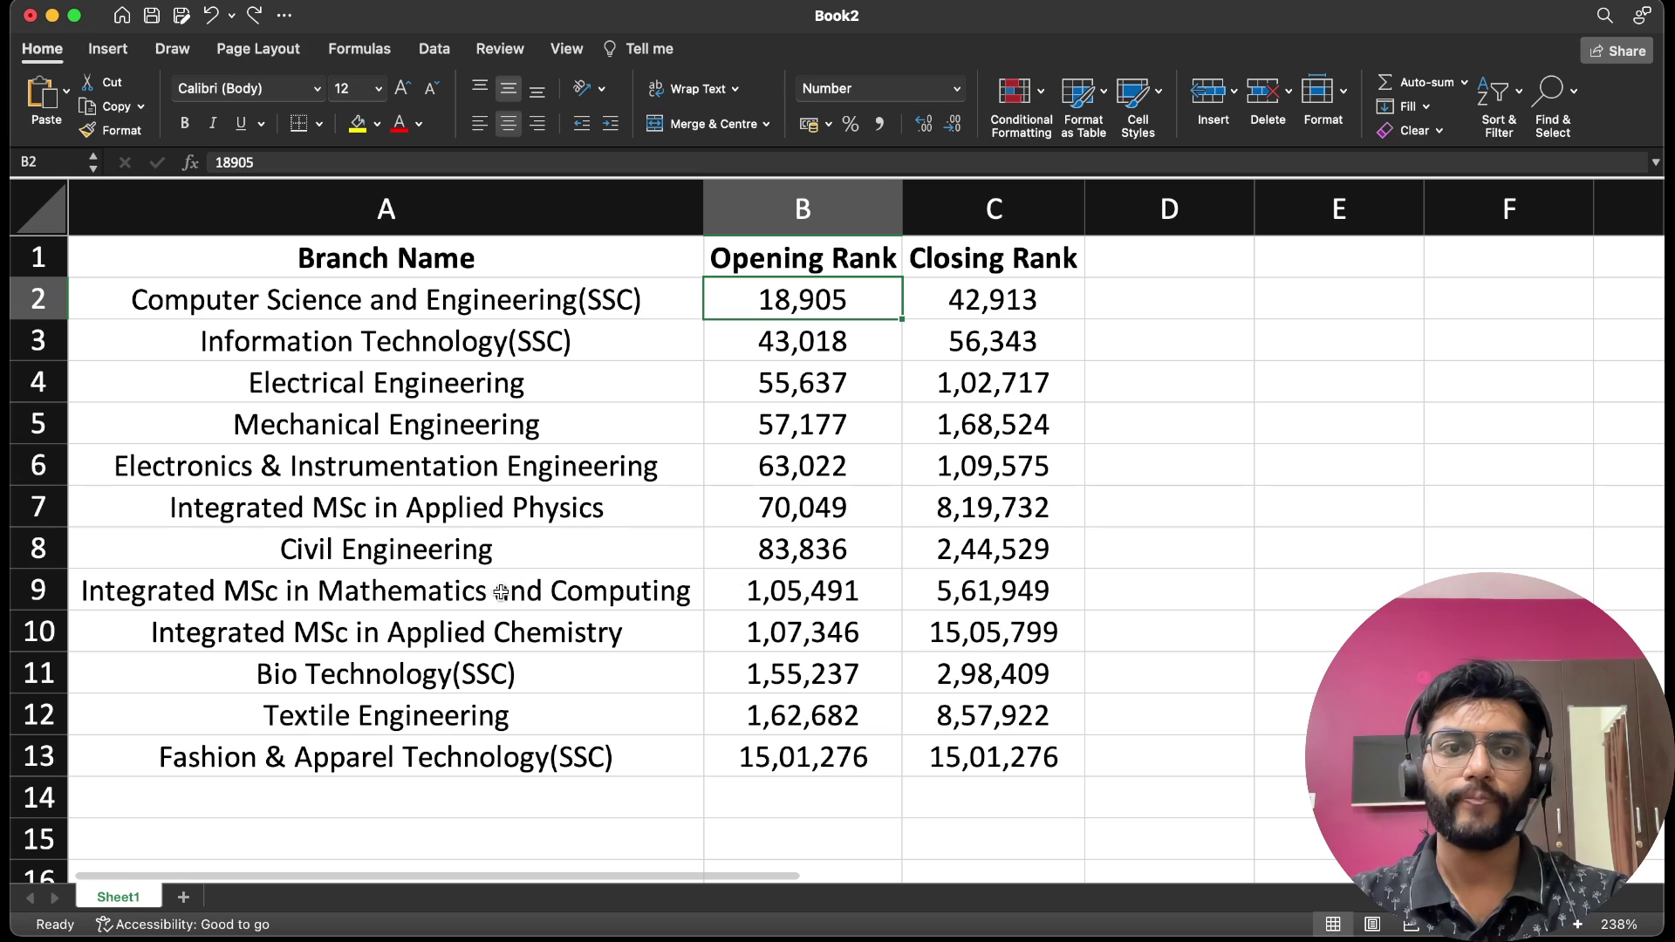
{"action": "left_click", "coordinate": [794, 756]}
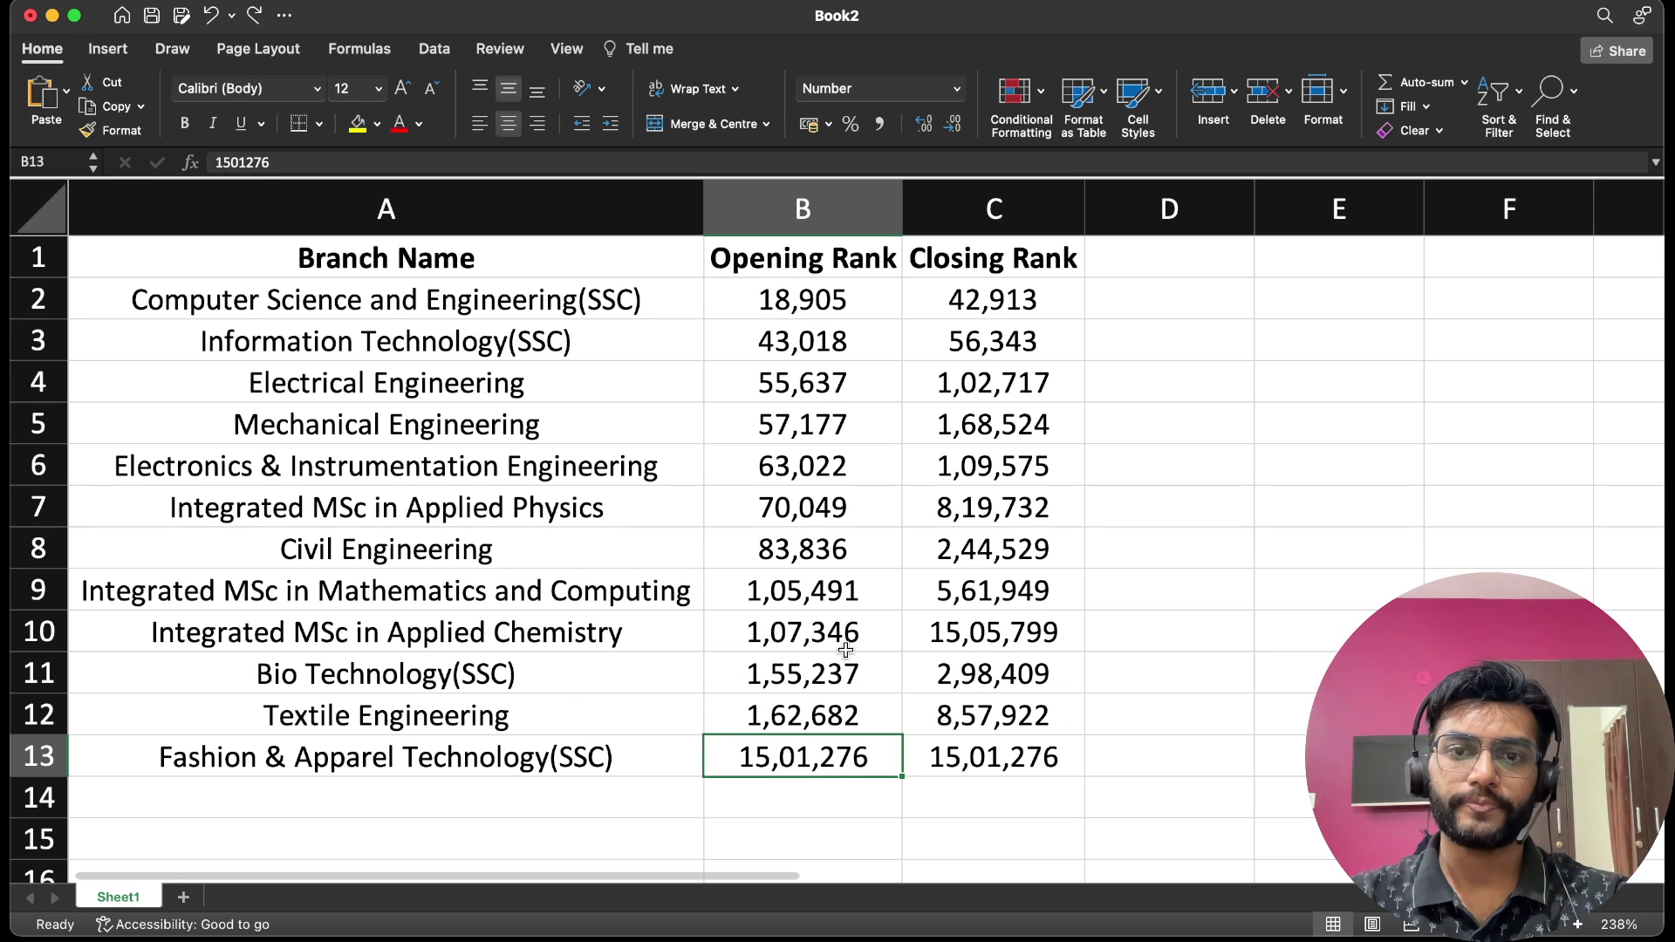
{"action": "left_click", "coordinate": [553, 712]}
{"action": "left_click", "coordinate": [799, 700]}
{"action": "key", "text": "Up"}
{"action": "key", "text": "Up"}
{"action": "key", "text": "Up"}
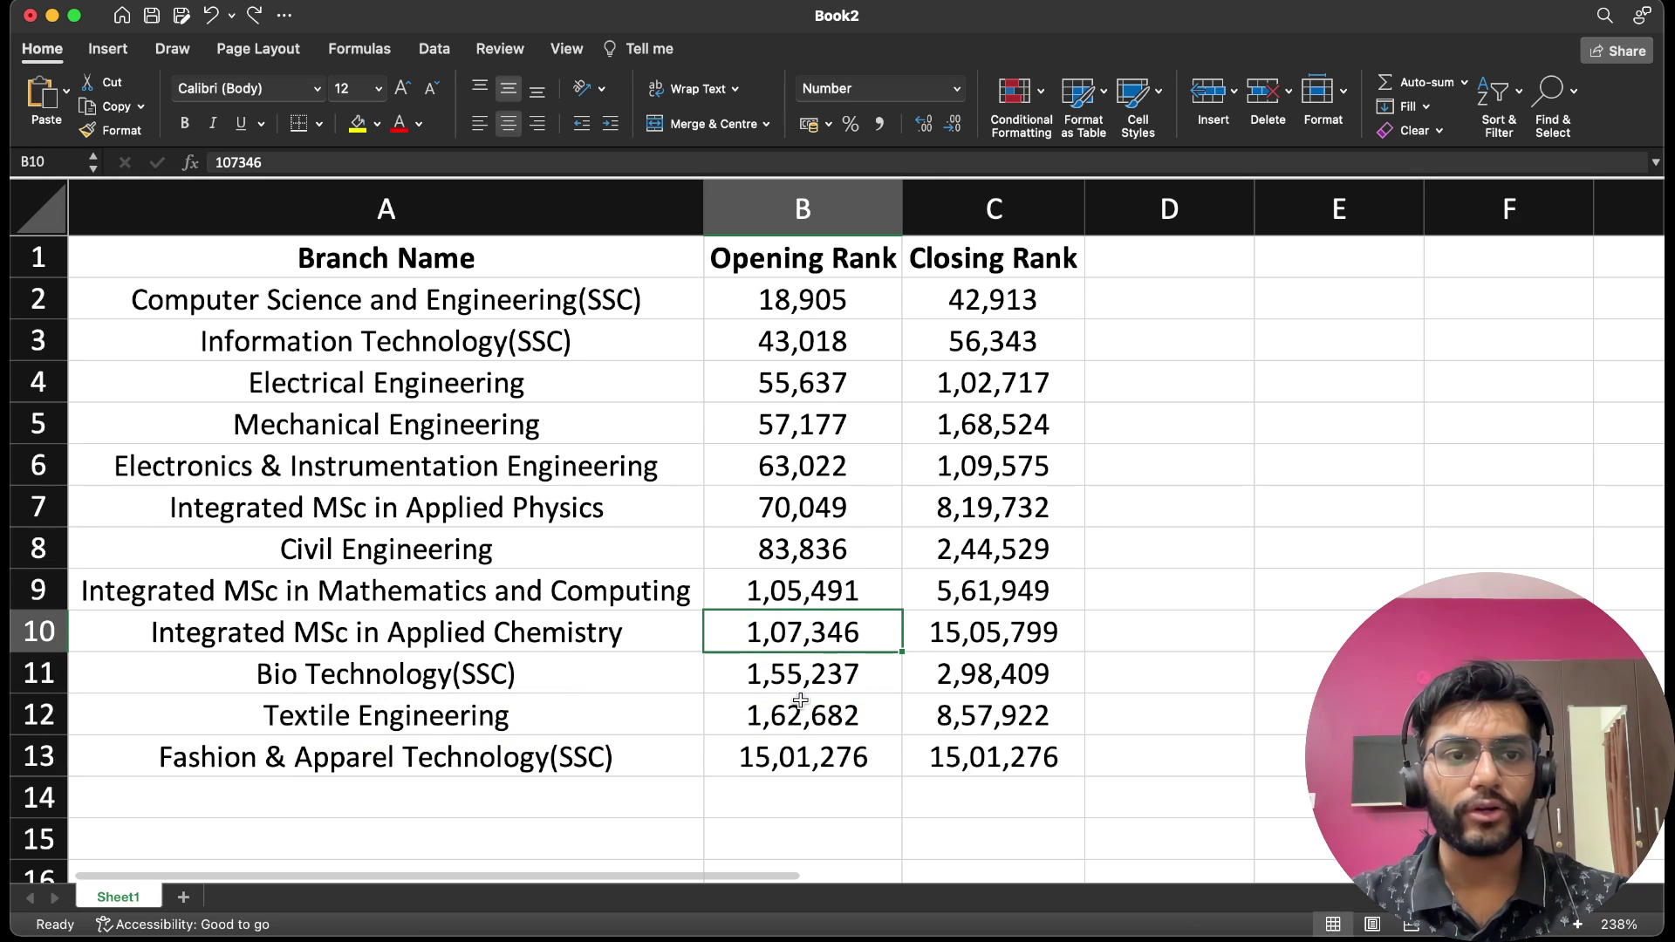
{"action": "key", "text": "Up"}
{"action": "key", "text": "Up"}
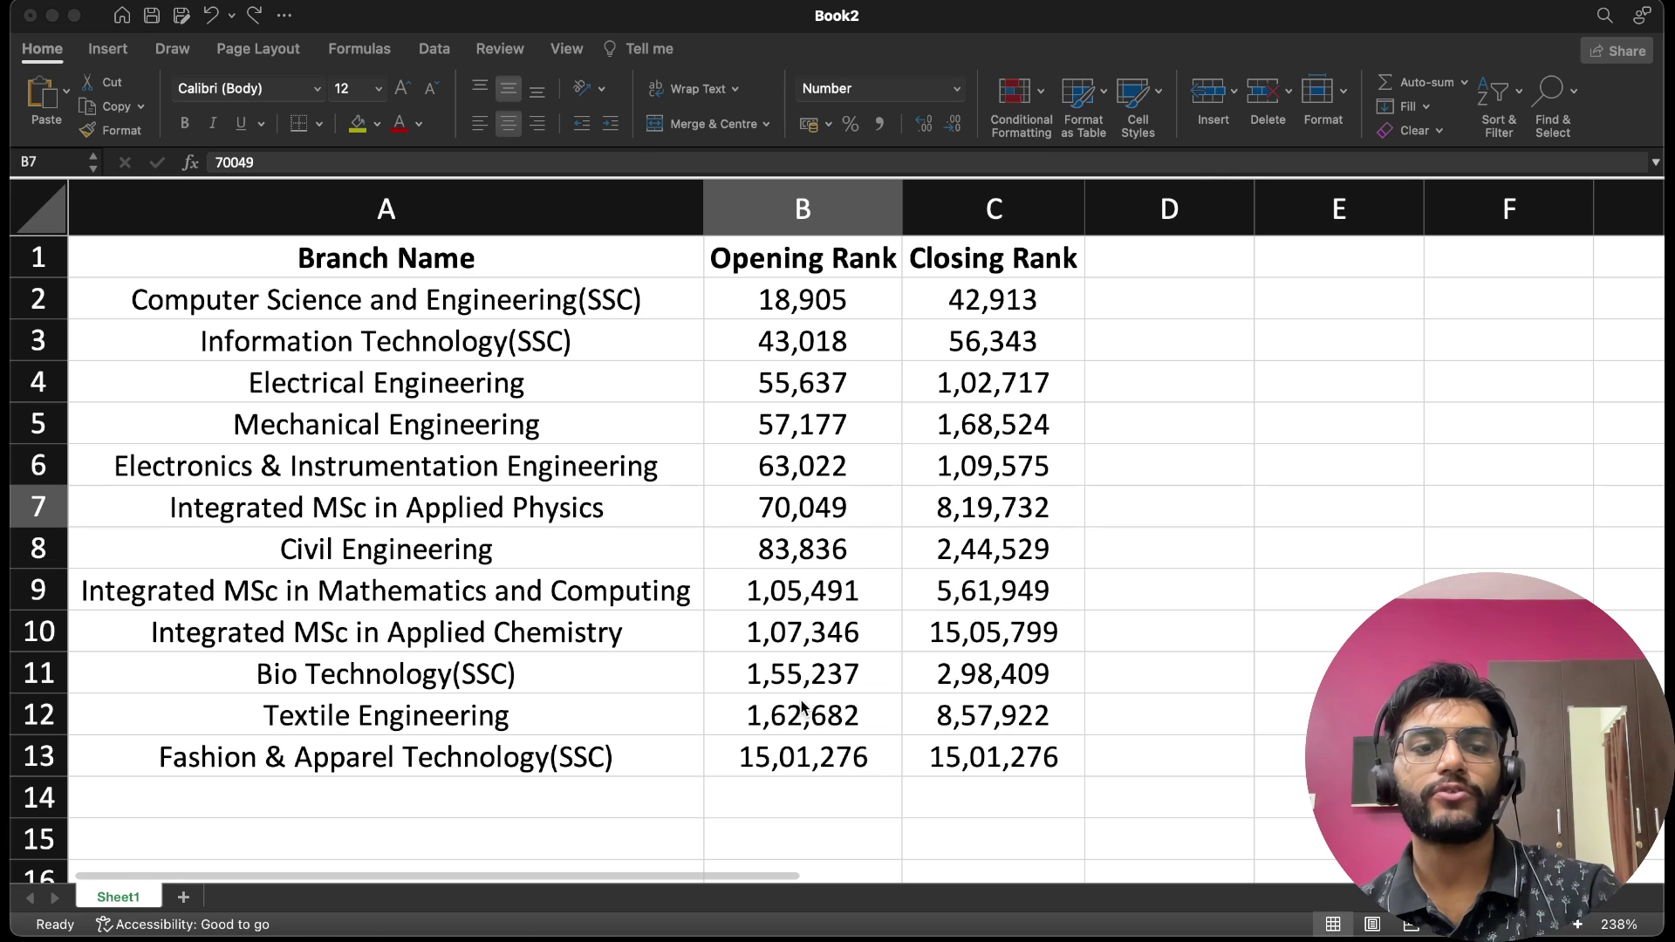
Redo the sort of the table by Closing Rank from smallest to largest.
{"action": "left_click", "coordinate": [800, 707]}
{"action": "key", "text": "super+y"}
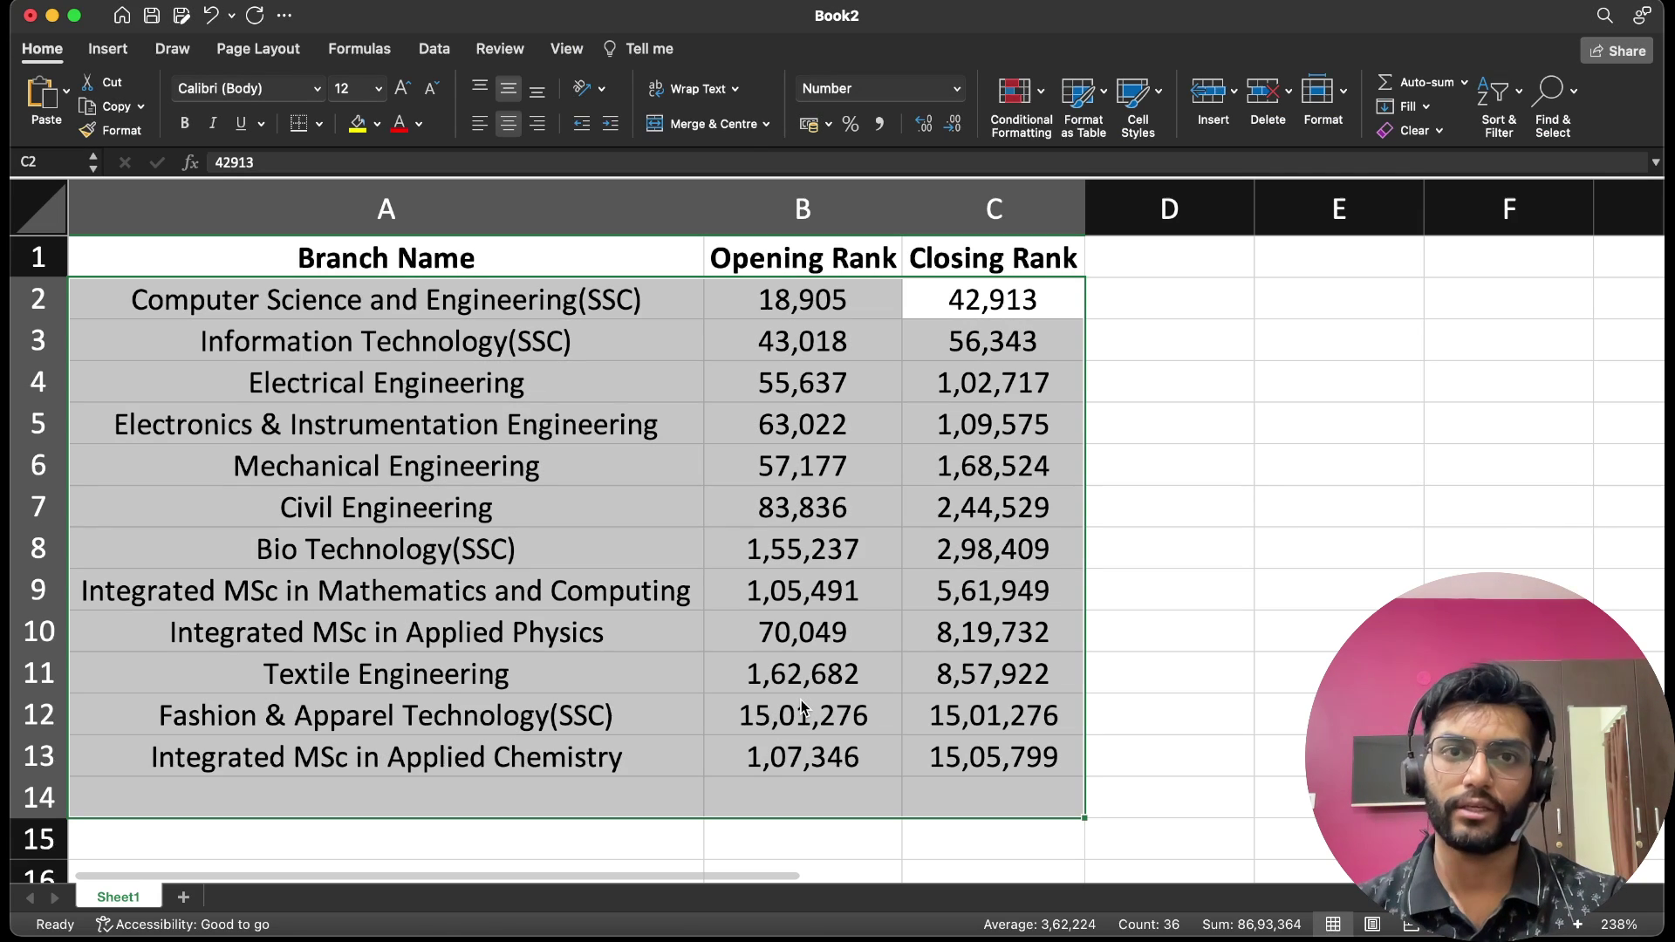
{"action": "left_click", "coordinate": [1079, 301]}
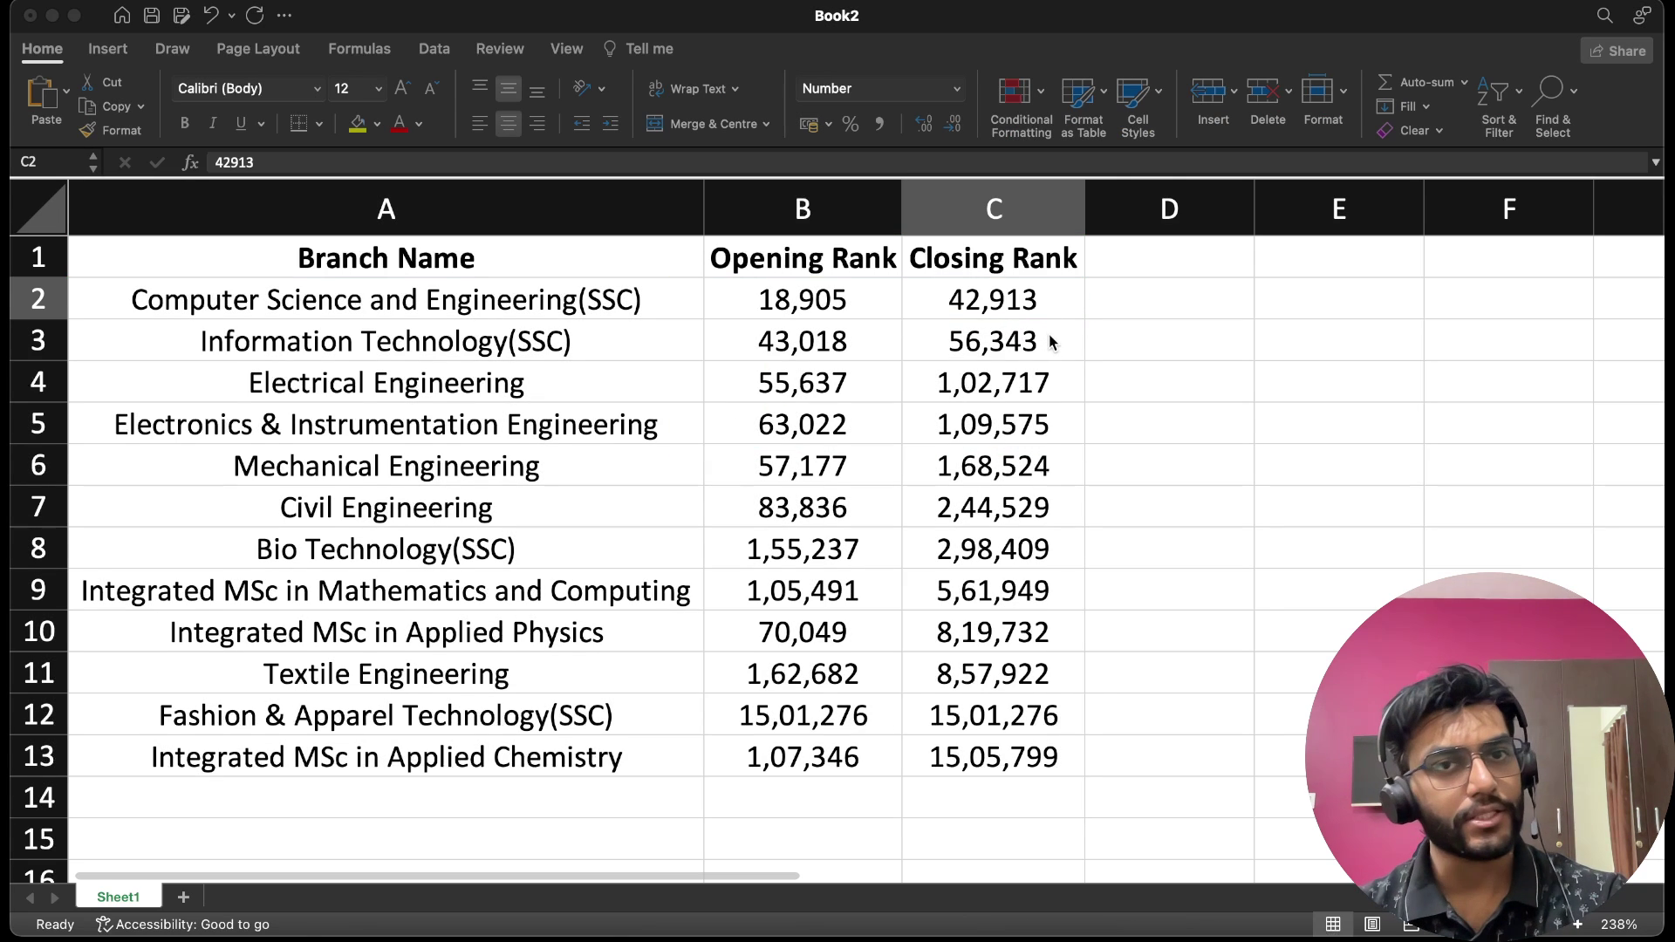